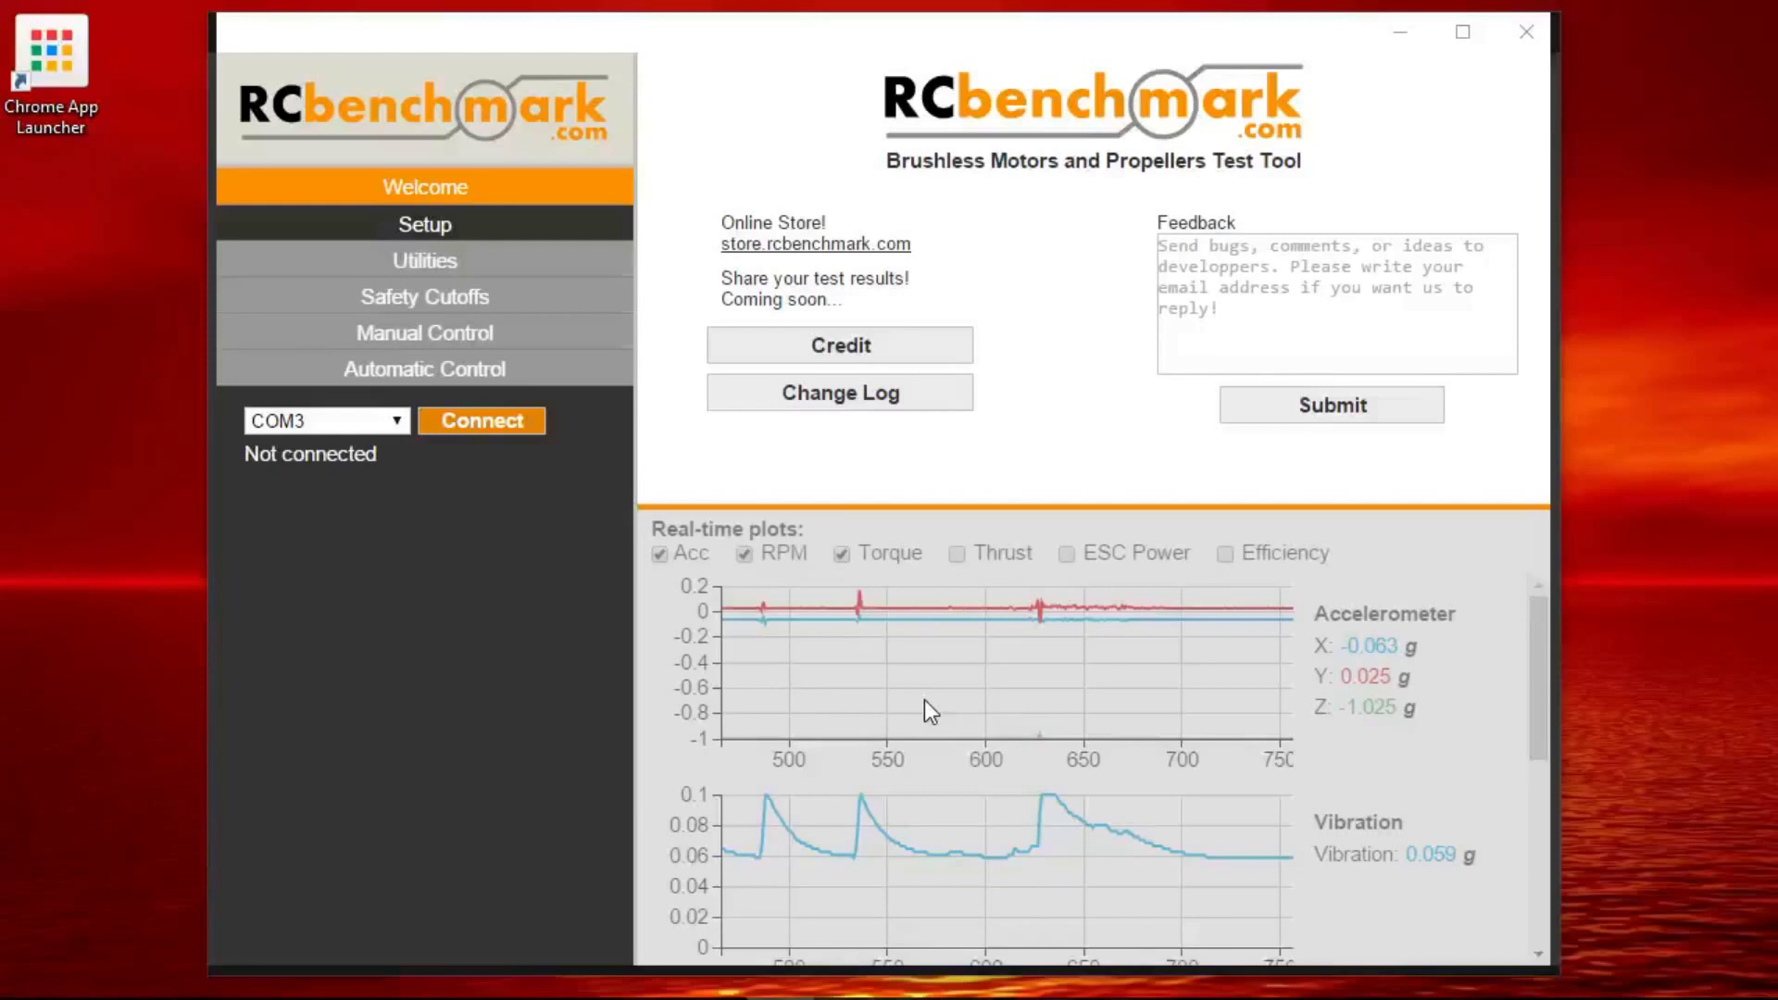
# - Connect the RCbenchmark GUI to the Series 1580 test stand on COM3
pyautogui.click(545, 644)
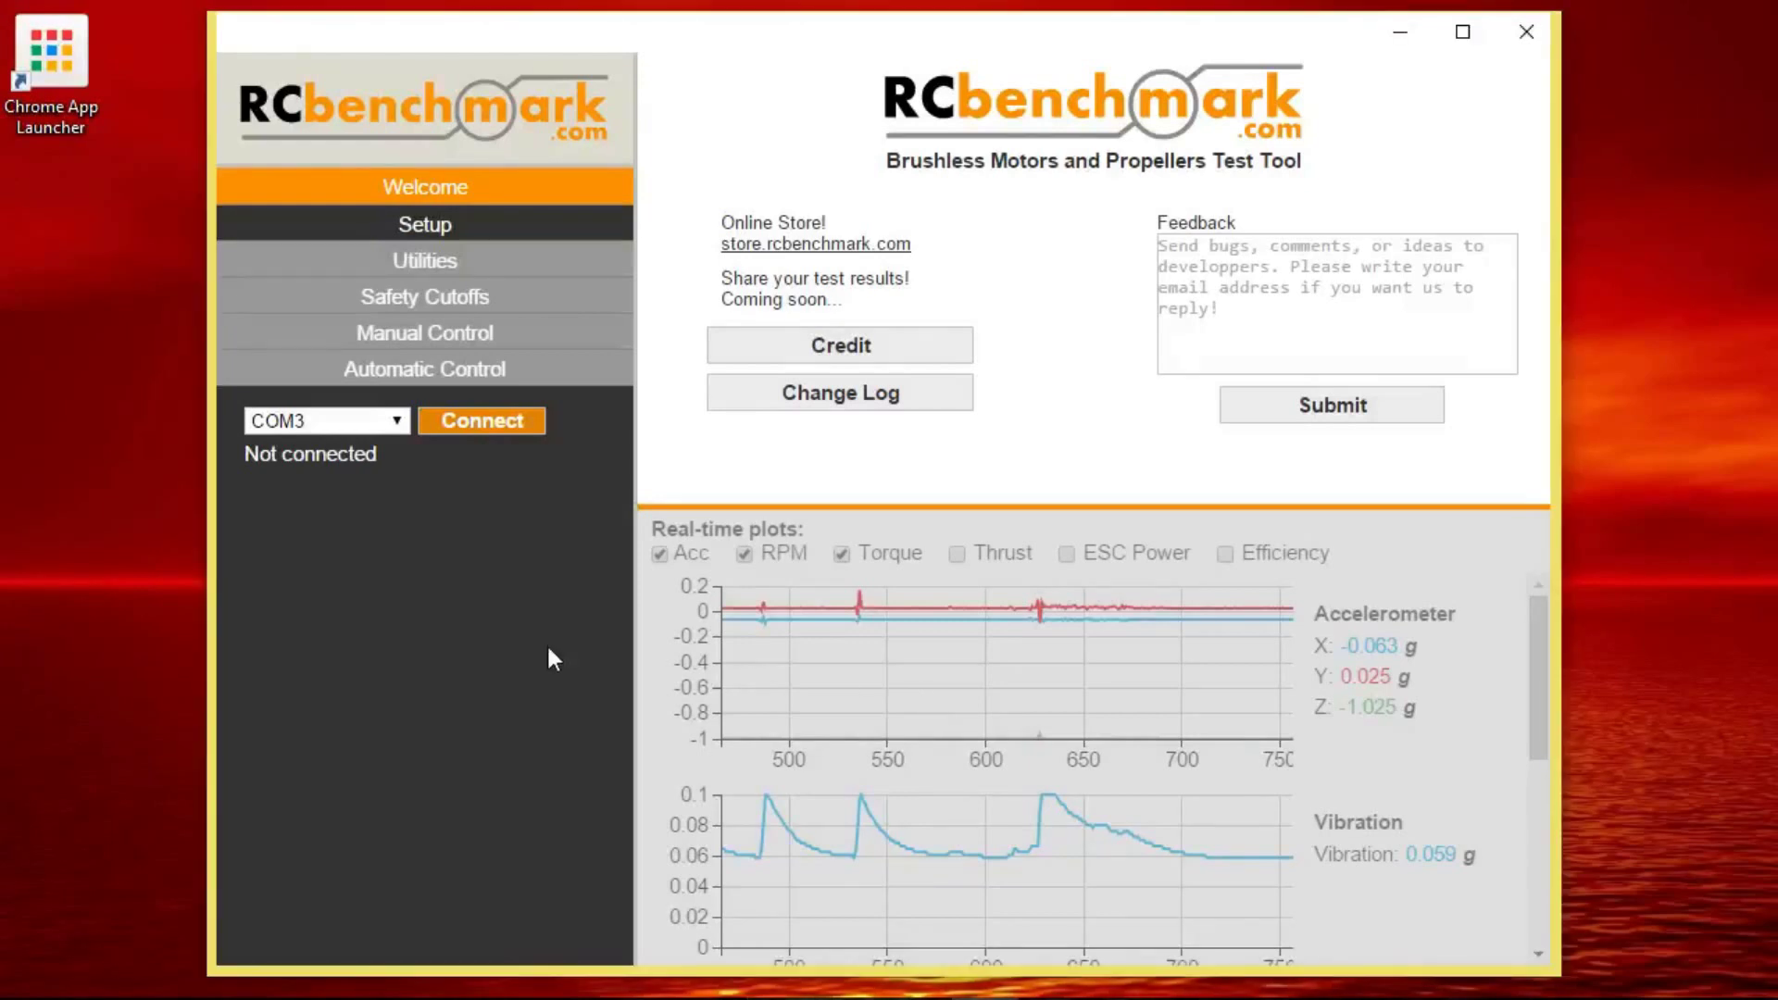
pyautogui.click(482, 421)
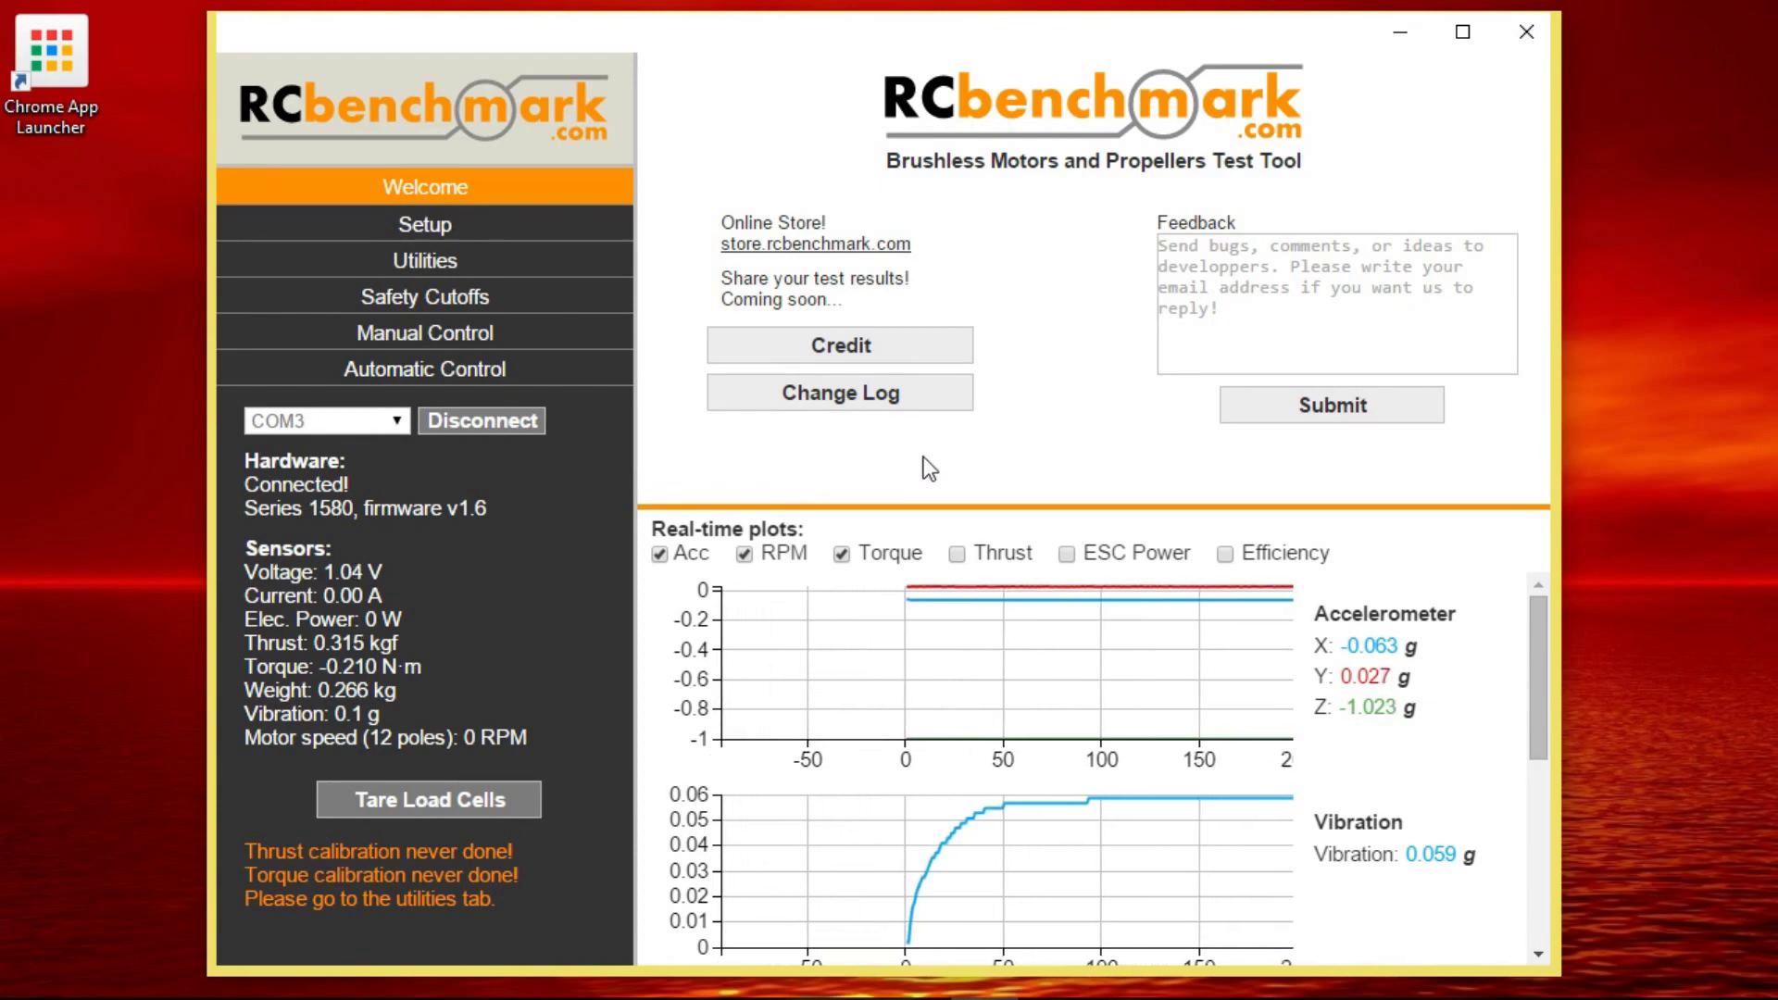
# - Follow rcbenchmark.com's Software Download link and view the app's details, version 0.92.1
pyautogui.click(1391, 33)
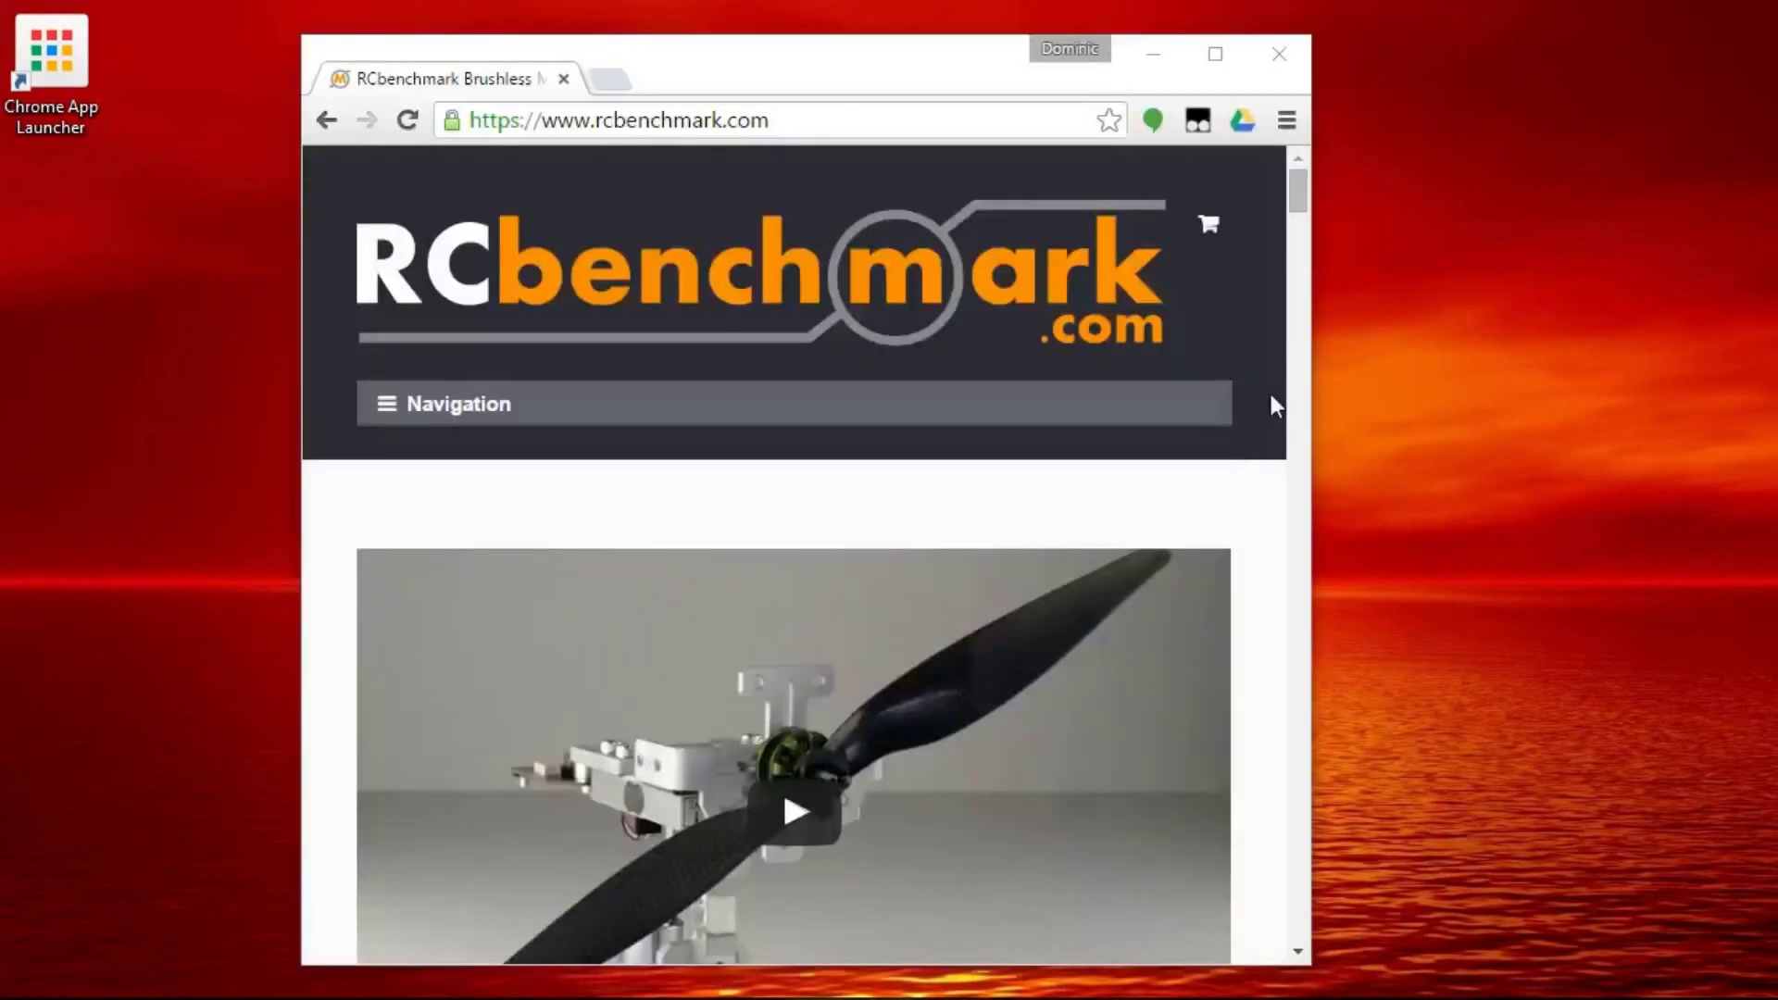
pyautogui.click(807, 120)
pyautogui.click(871, 120)
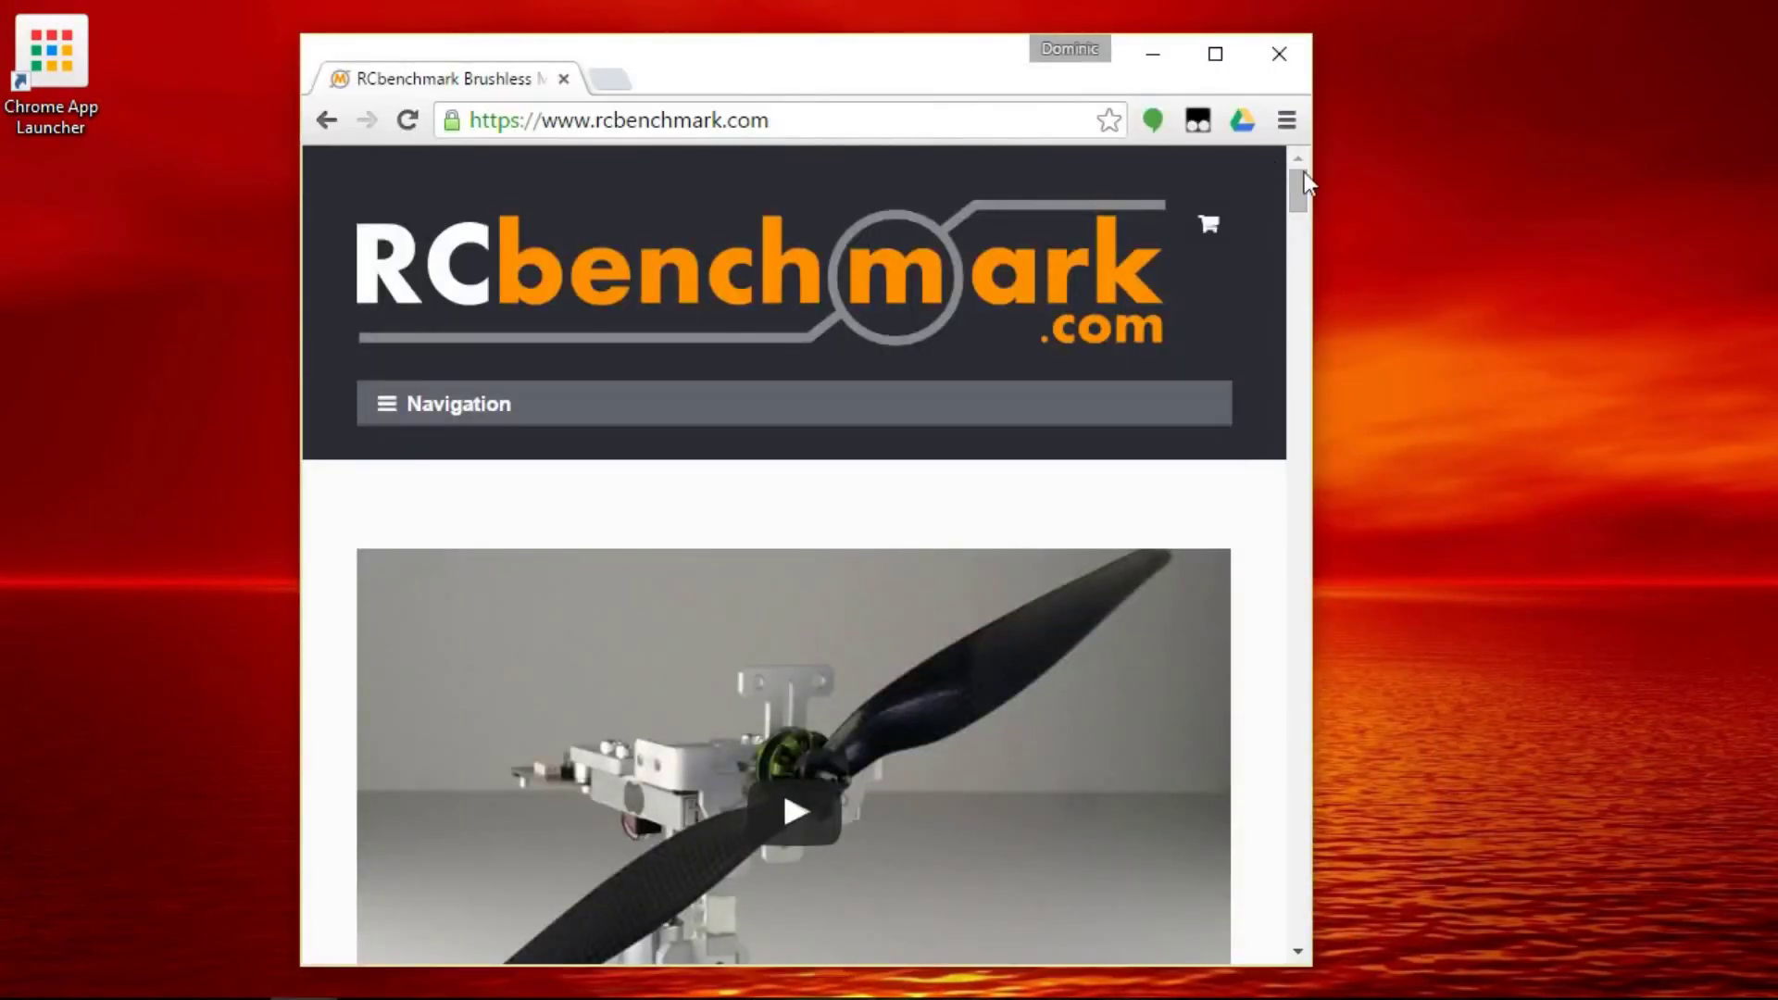
pyautogui.moveTo(1299, 188); pyautogui.dragTo(1299, 582)
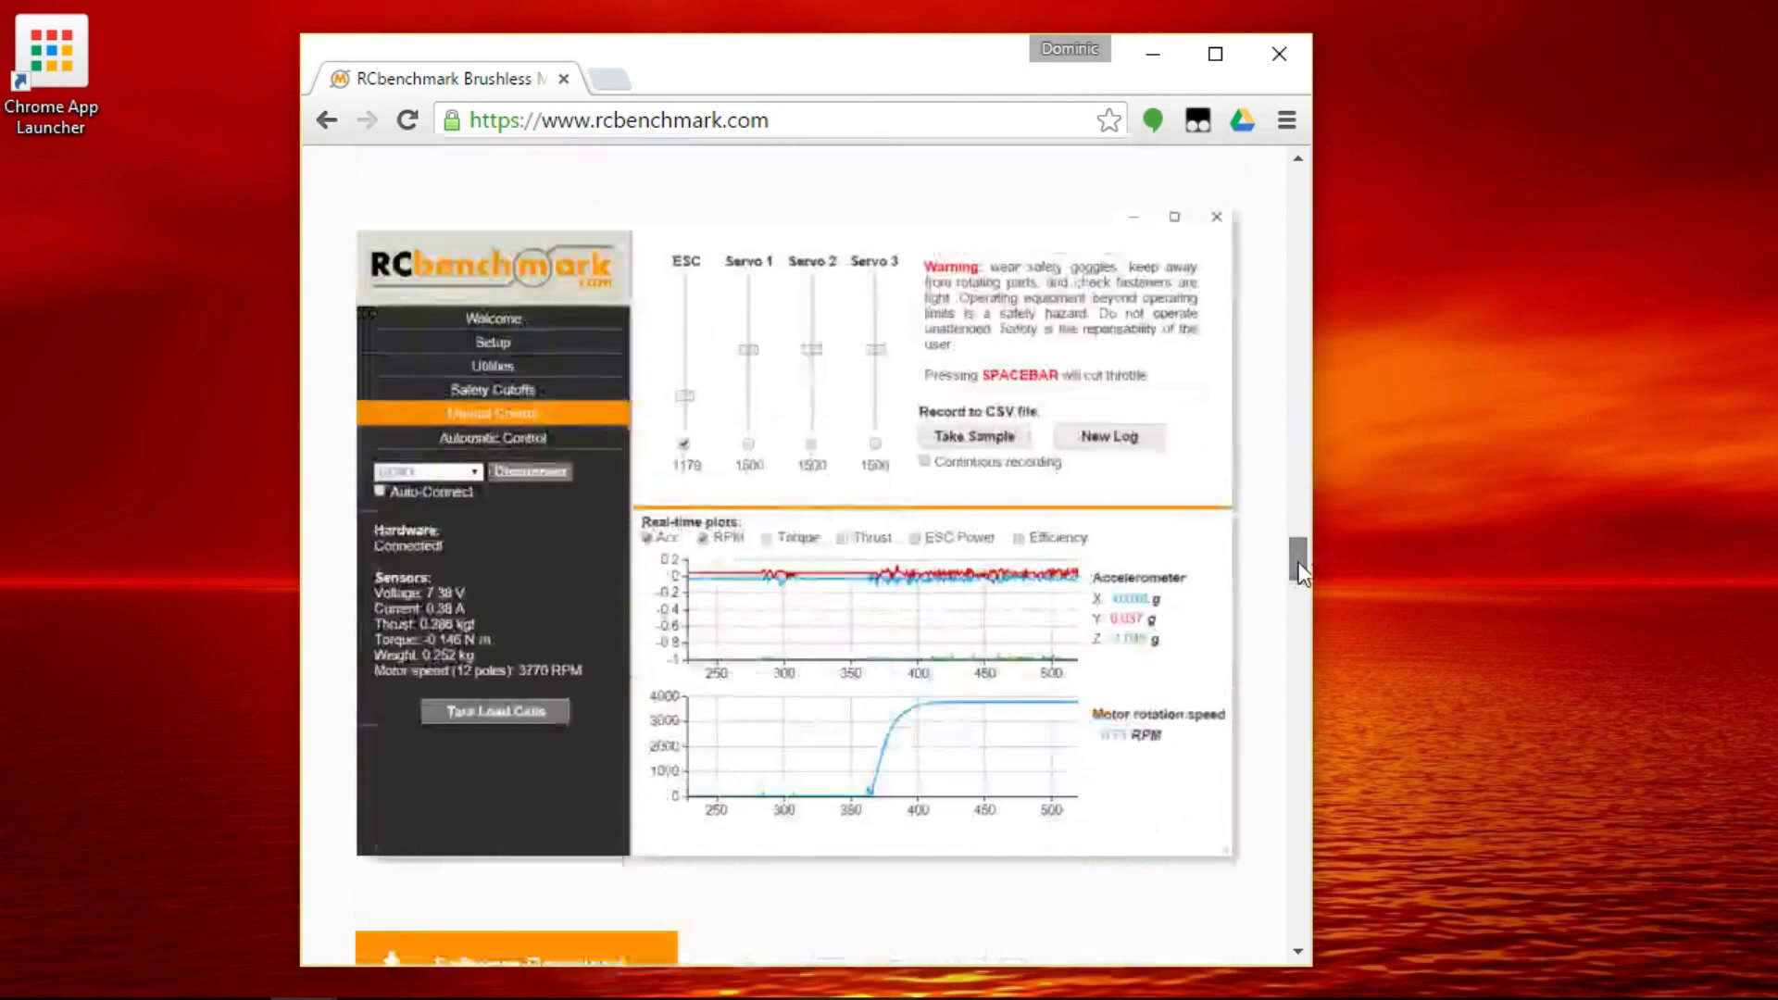
pyautogui.click(668, 460)
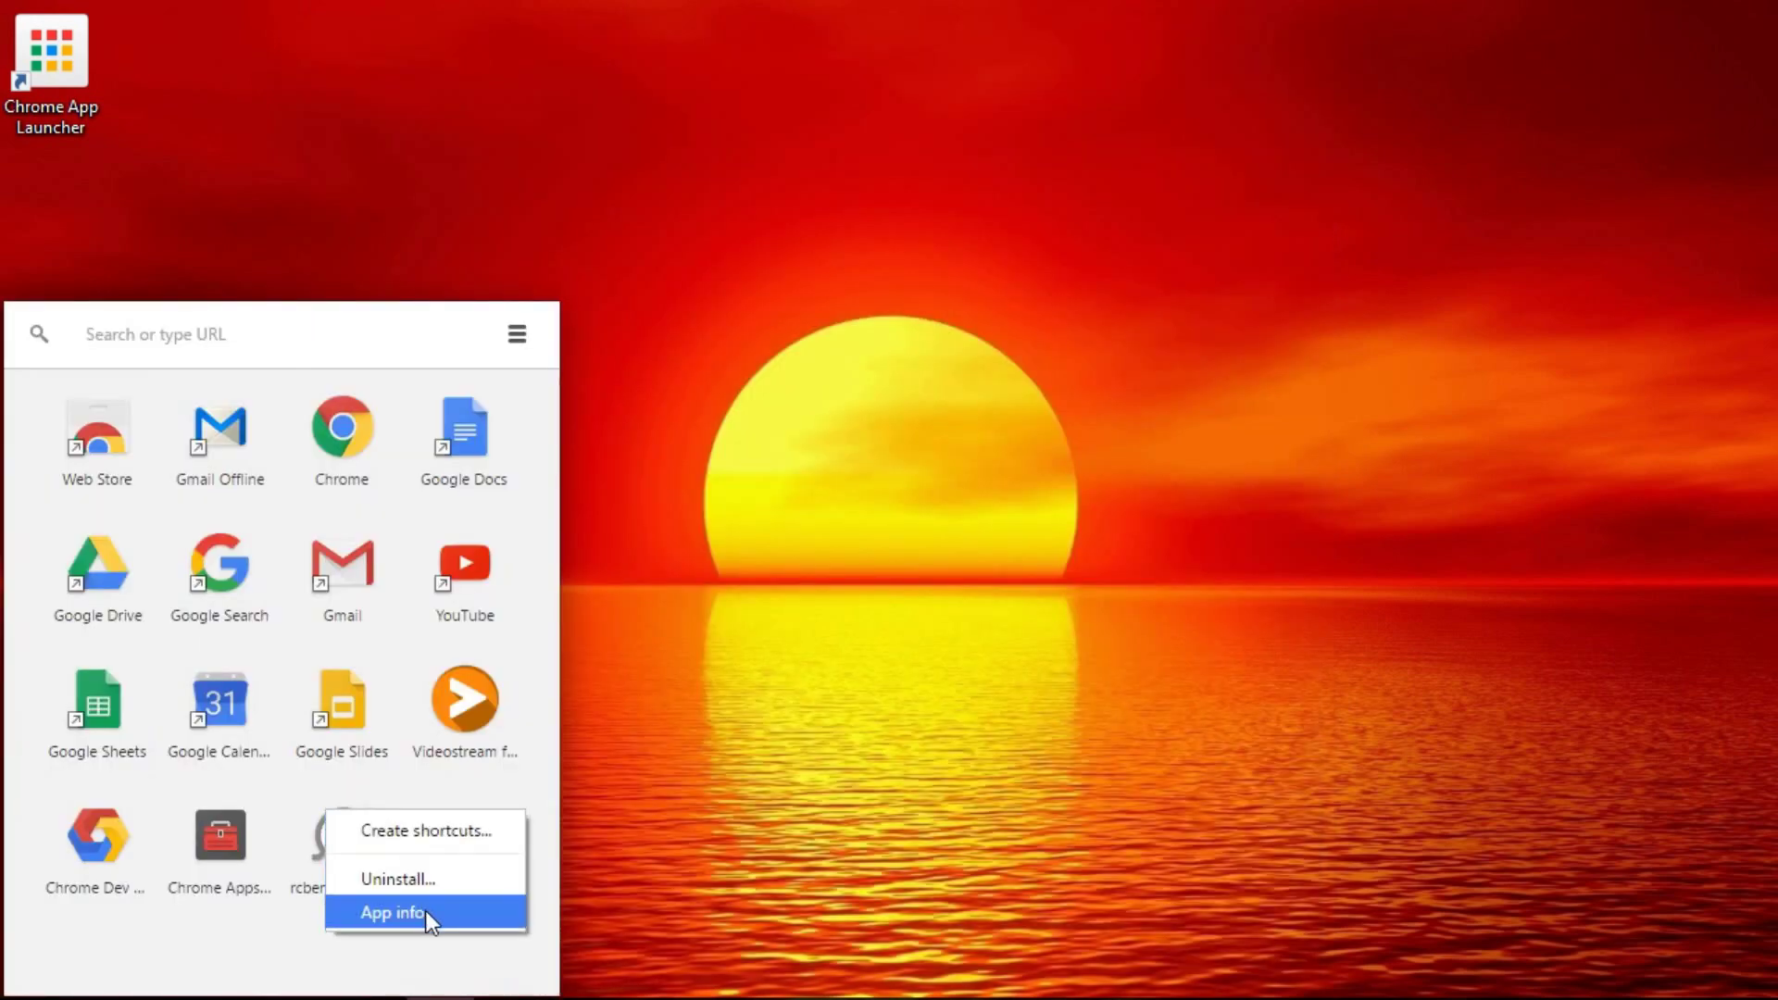
pyautogui.click(425, 910)
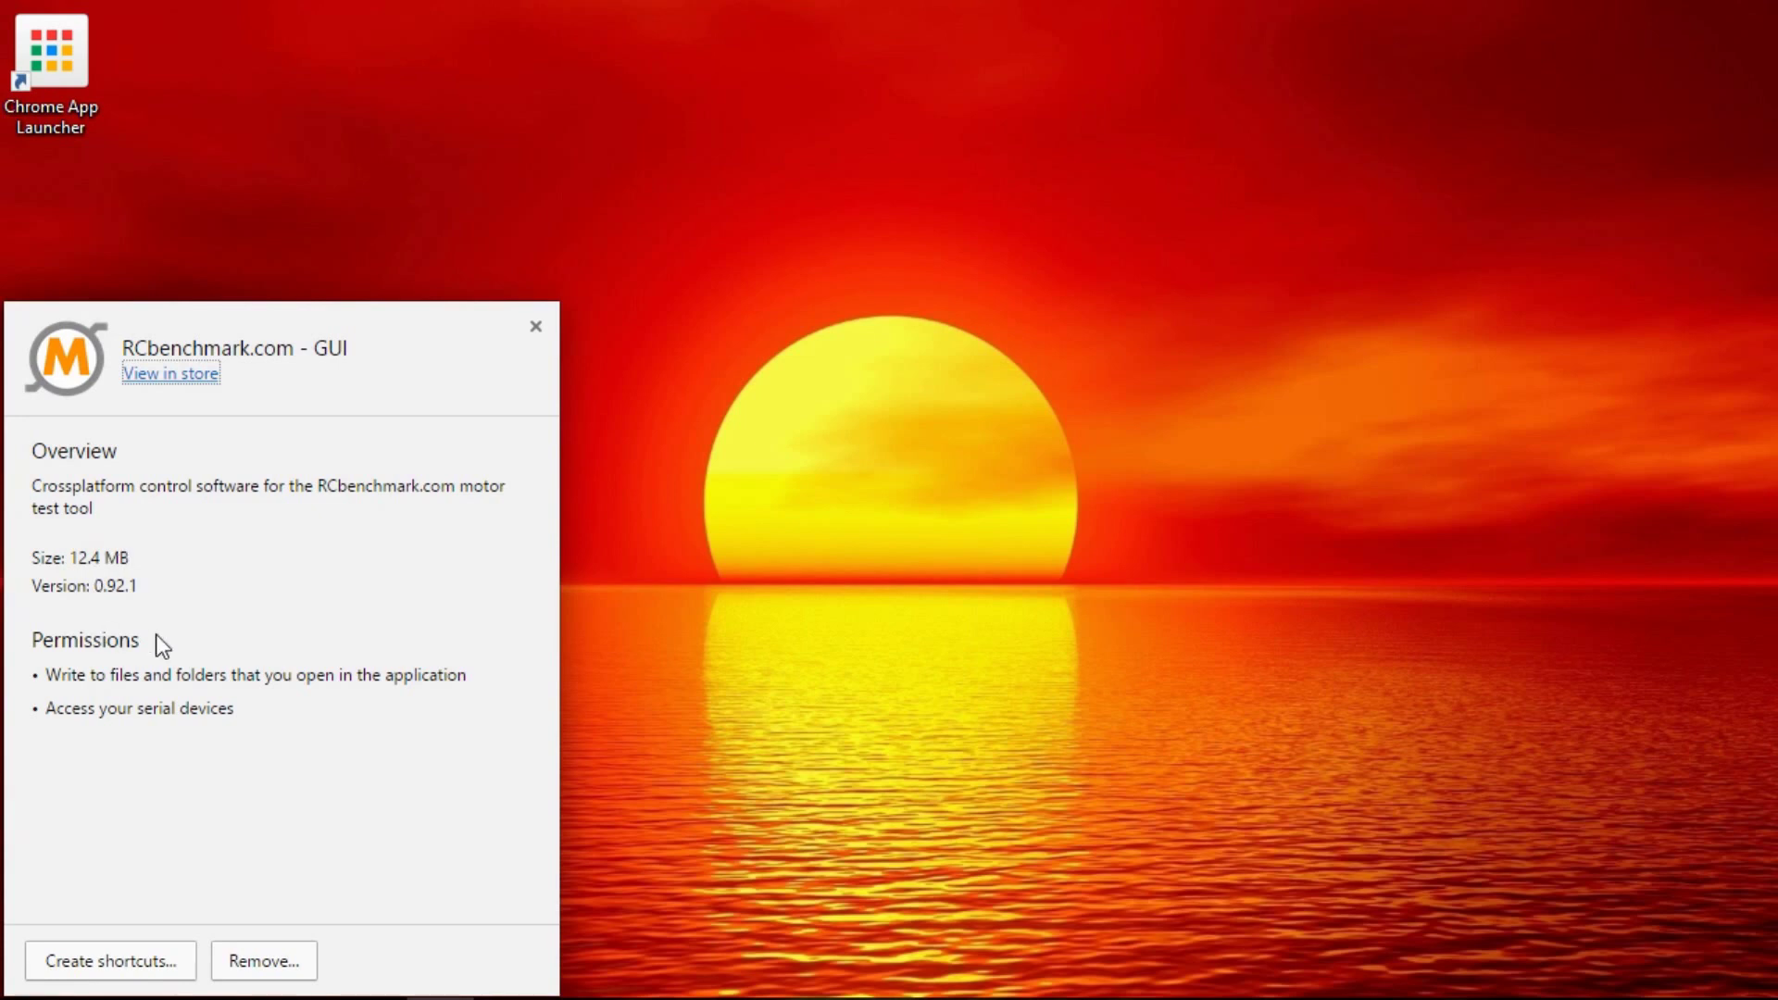
# - Close App info and relaunch the rcbenchmark app from the App Launcher grid
pyautogui.click(536, 327)
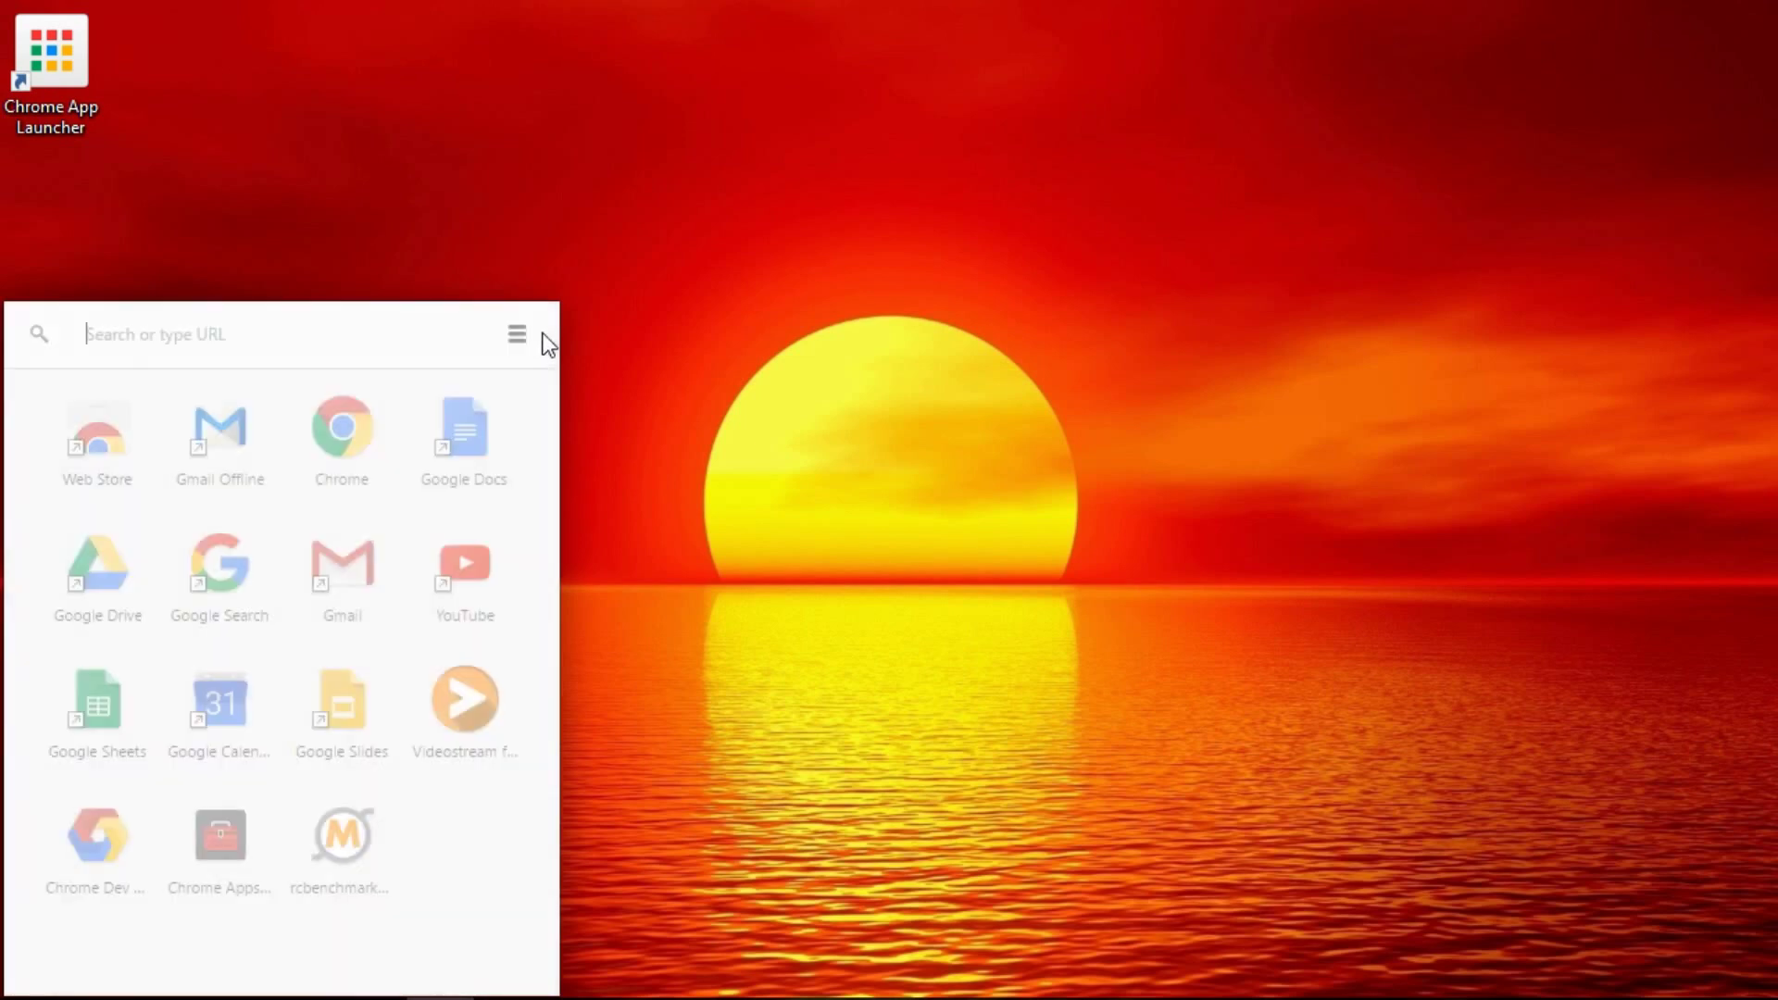
pyautogui.click(352, 823)
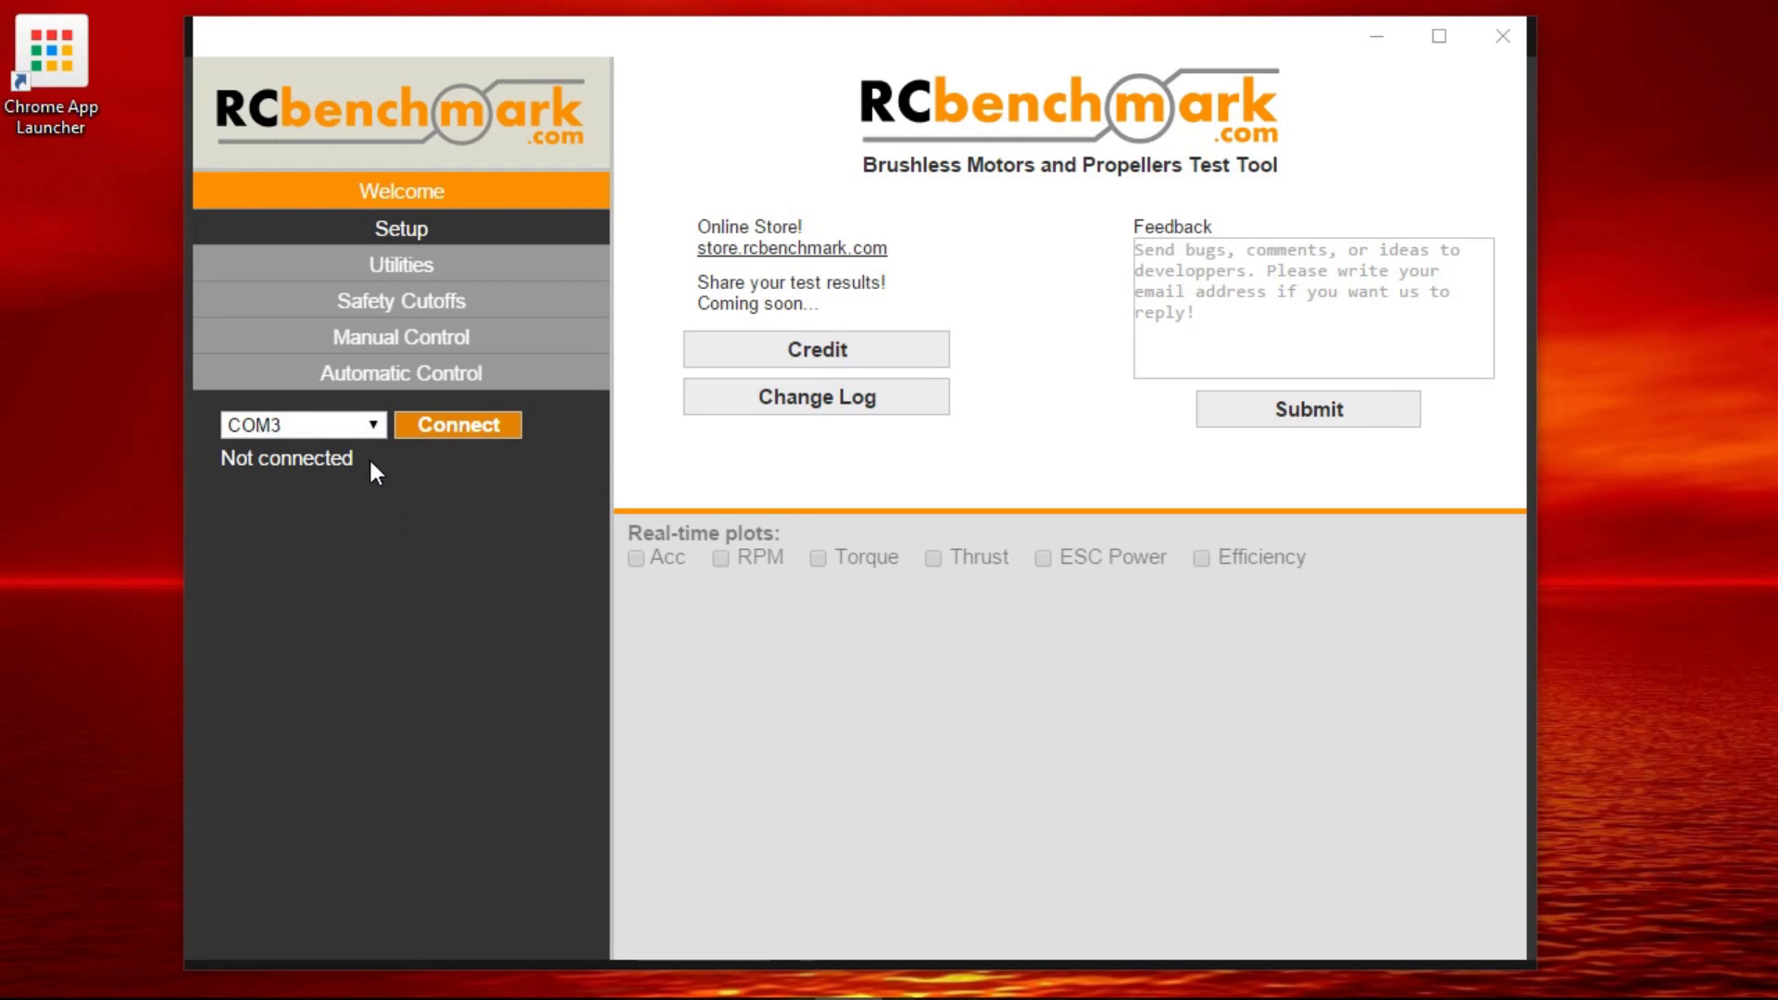
# - Reconnect to the board with COM3 kept as the selected port
pyautogui.click(371, 427)
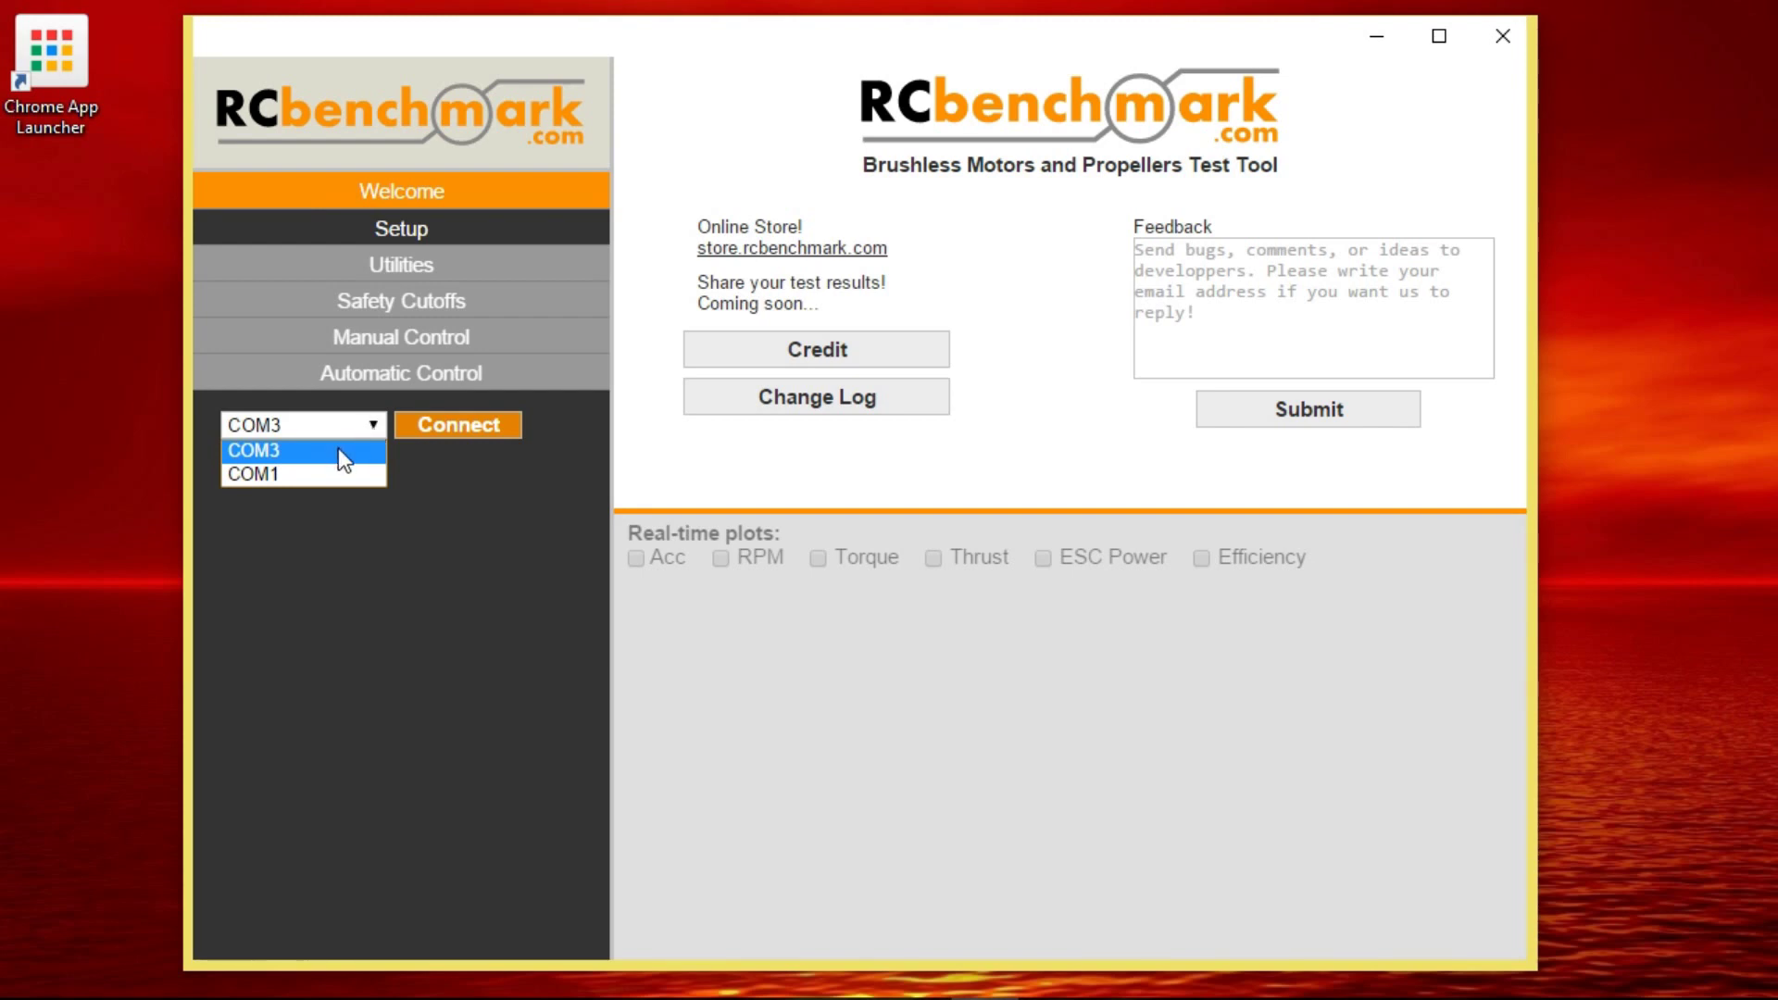
pyautogui.click(402, 469)
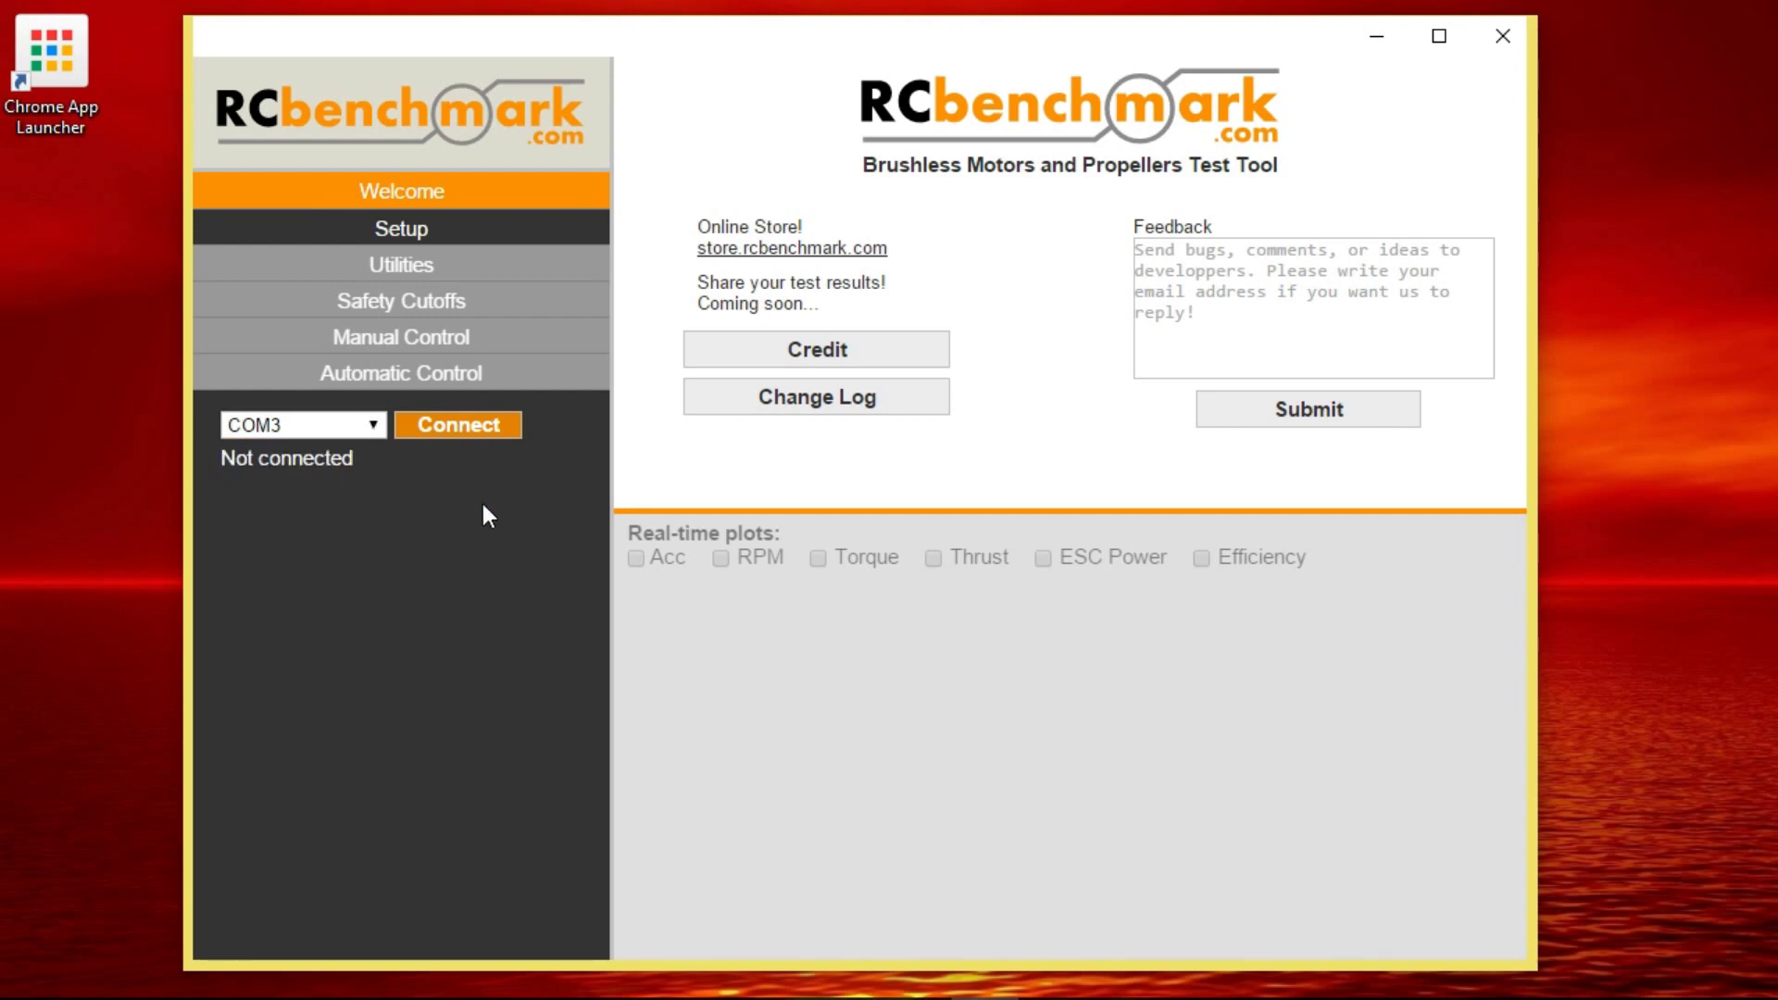
pyautogui.click(516, 440)
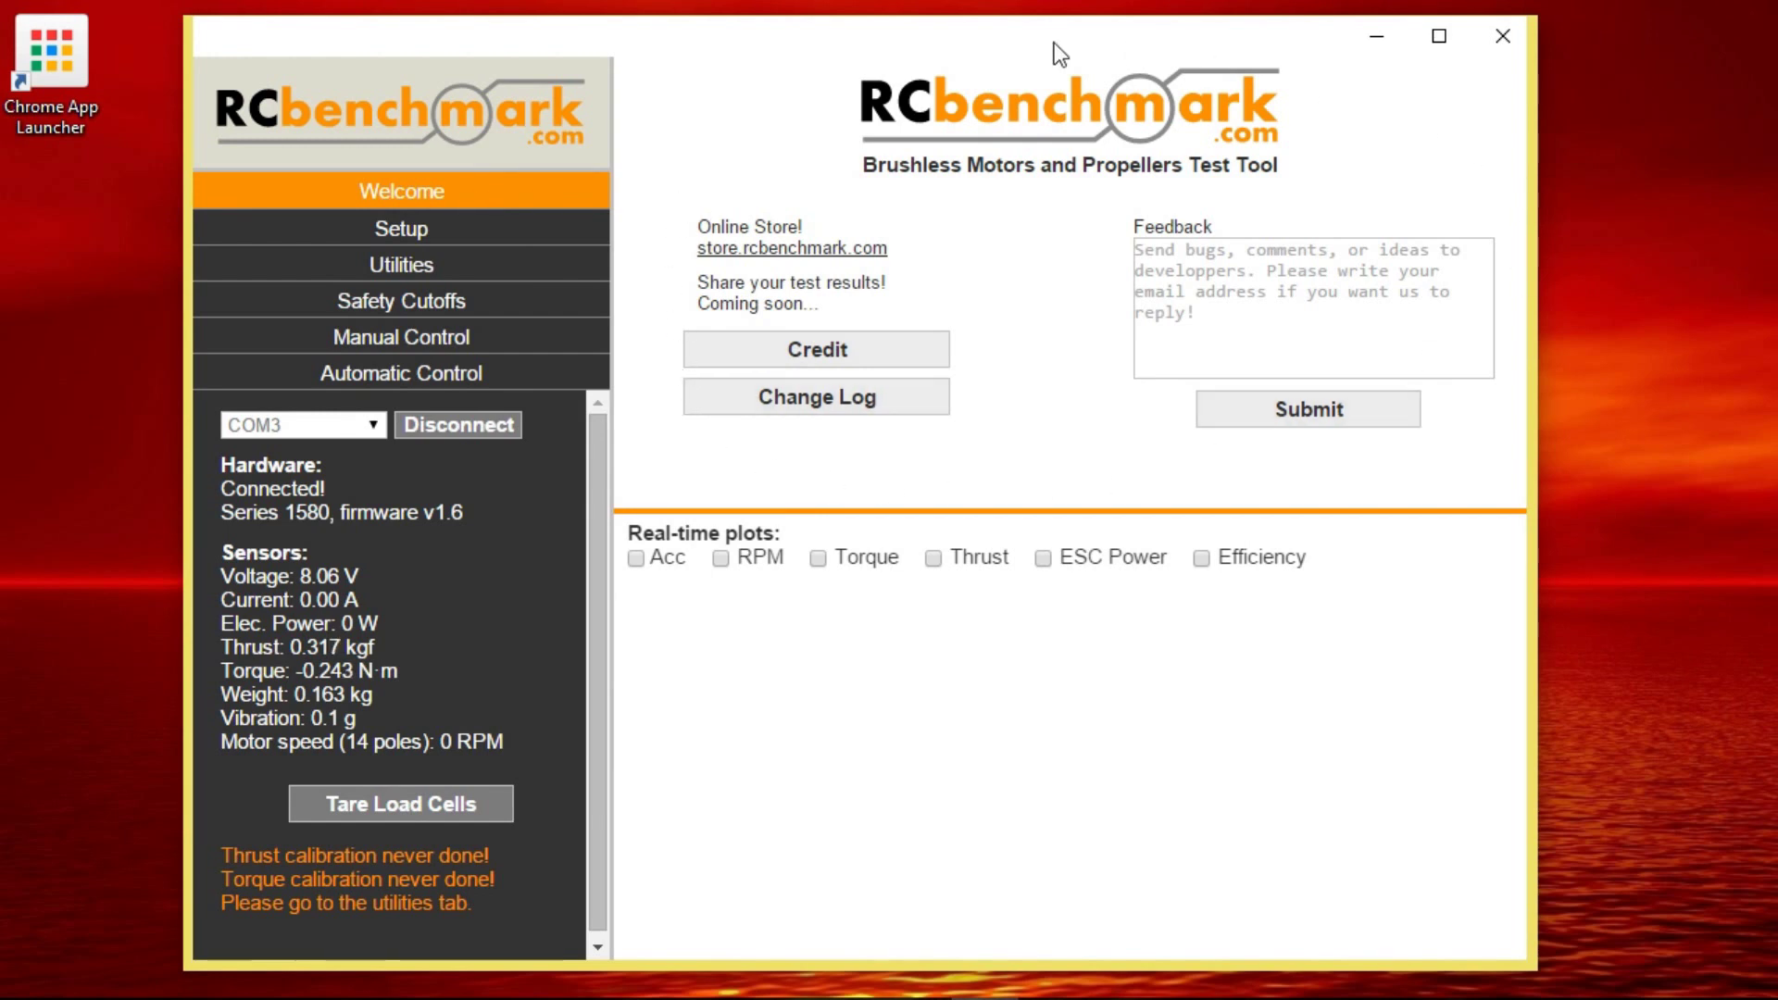
# - Turn on the Acc, RPM, Torque, Thrust and ESC Power plots
pyautogui.click(637, 560)
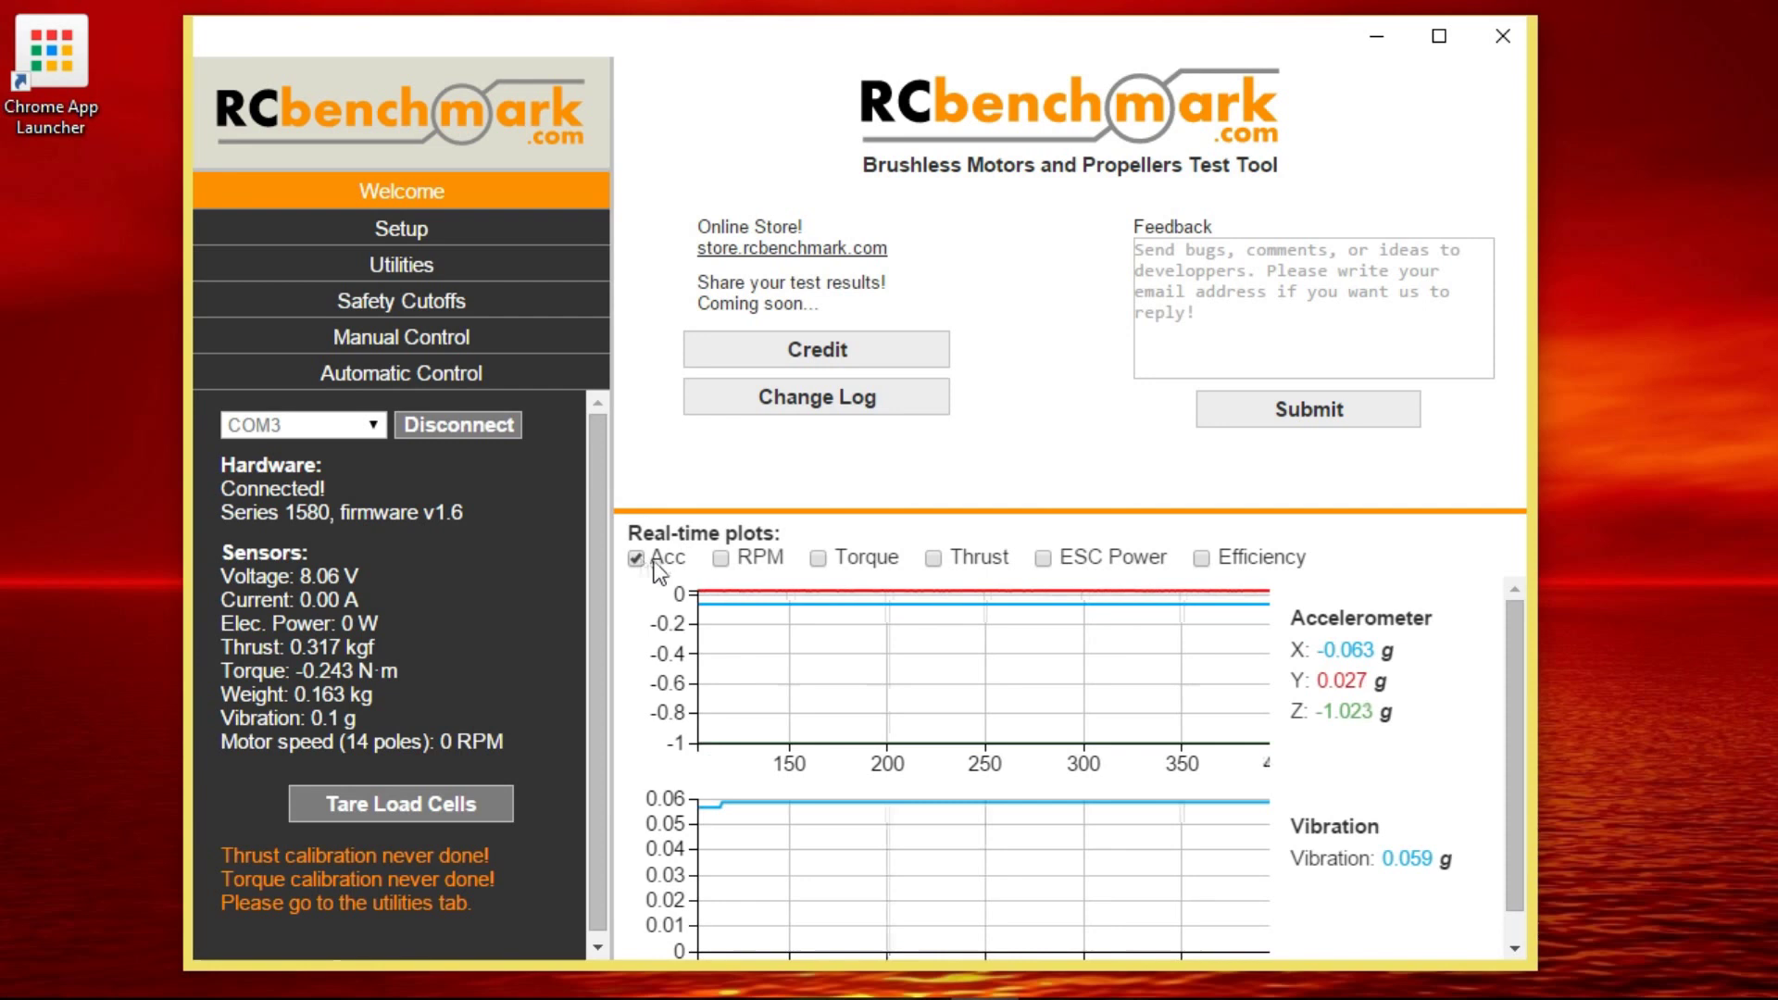
pyautogui.click(721, 559)
pyautogui.click(819, 559)
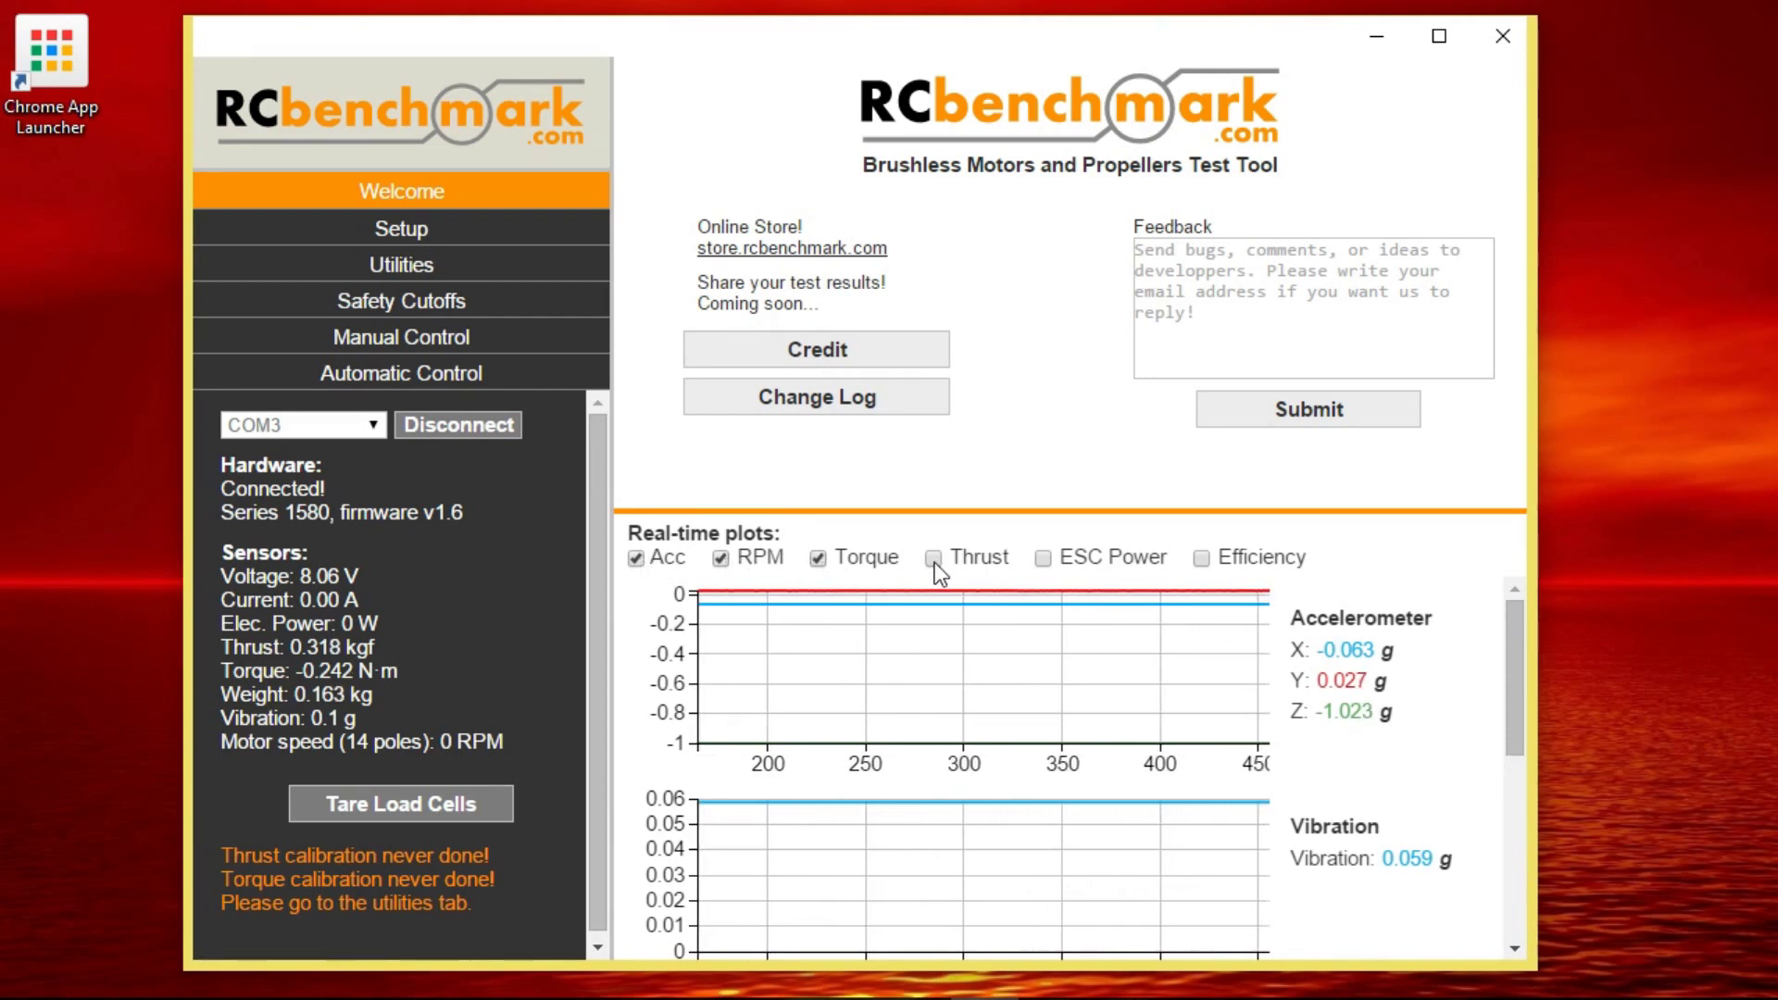
pyautogui.click(934, 560)
pyautogui.click(1042, 560)
pyautogui.moveTo(1514, 617)
pyautogui.mouseDown()
pyautogui.moveTo(1496, 891)
pyautogui.moveTo(1512, 598)
pyautogui.mouseUp()
# - Turn off the Thrust, ESC Power, Torque and Acc plots, leaving only RPM
pyautogui.click(934, 559)
pyautogui.click(1043, 558)
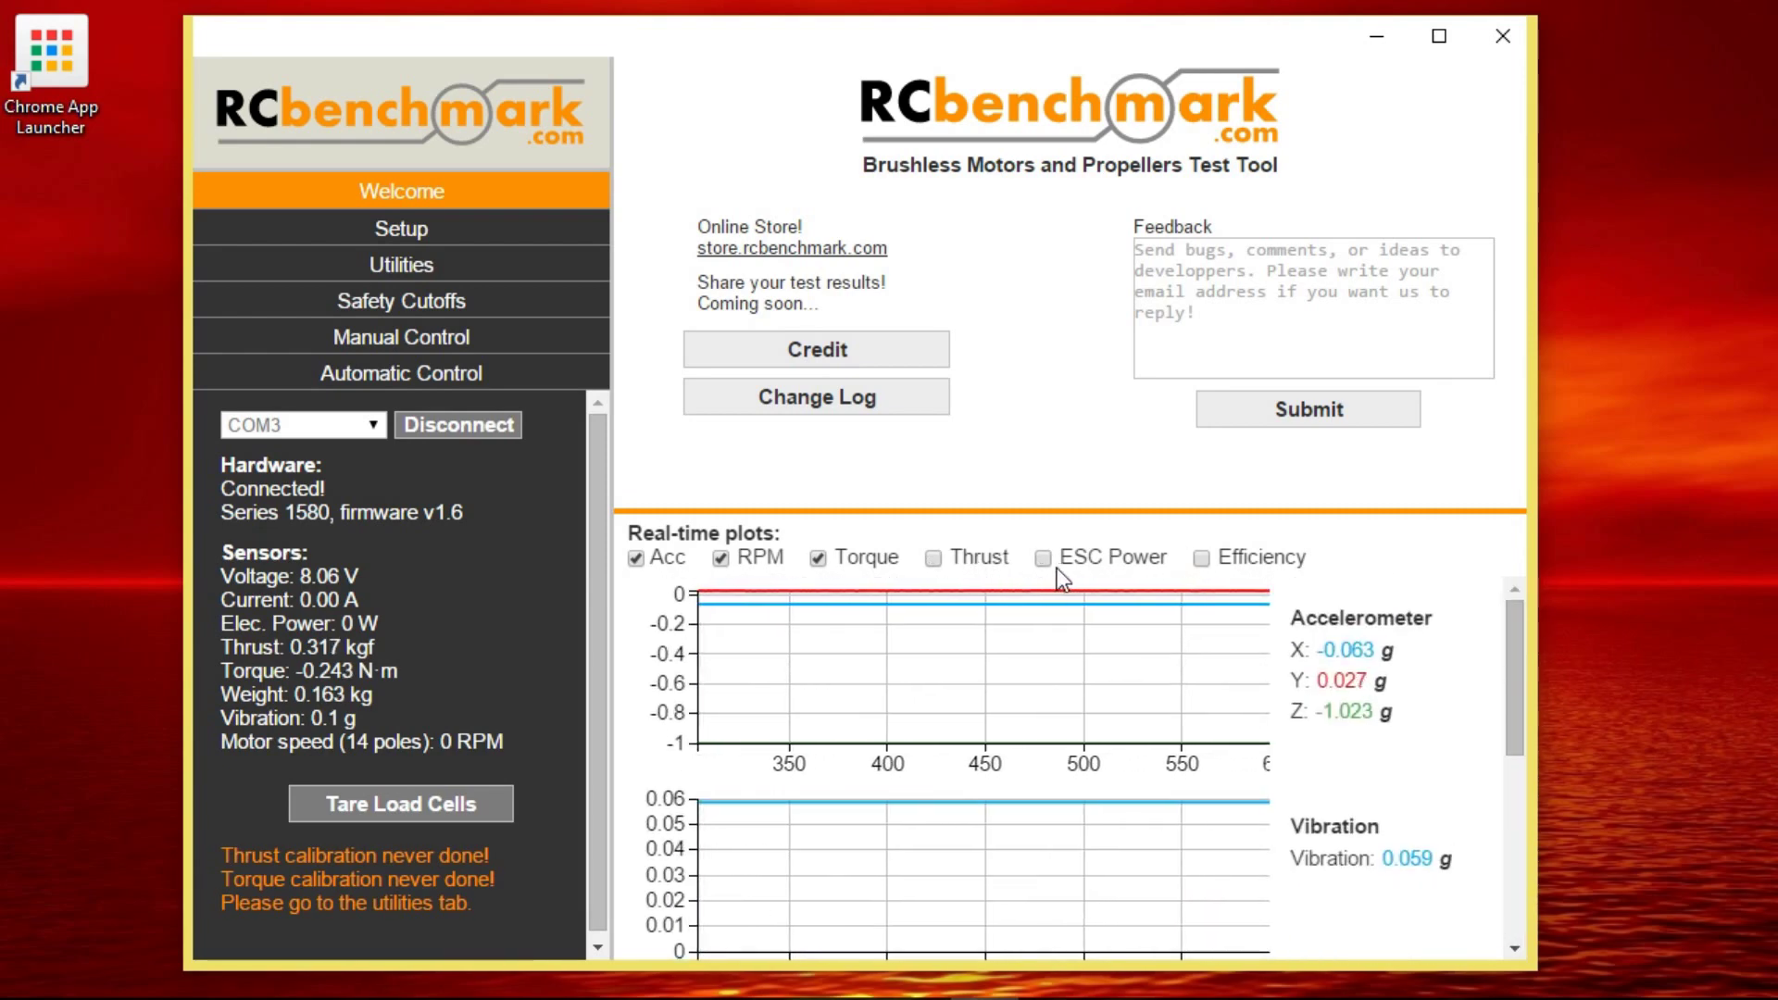
pyautogui.click(818, 558)
pyautogui.click(636, 560)
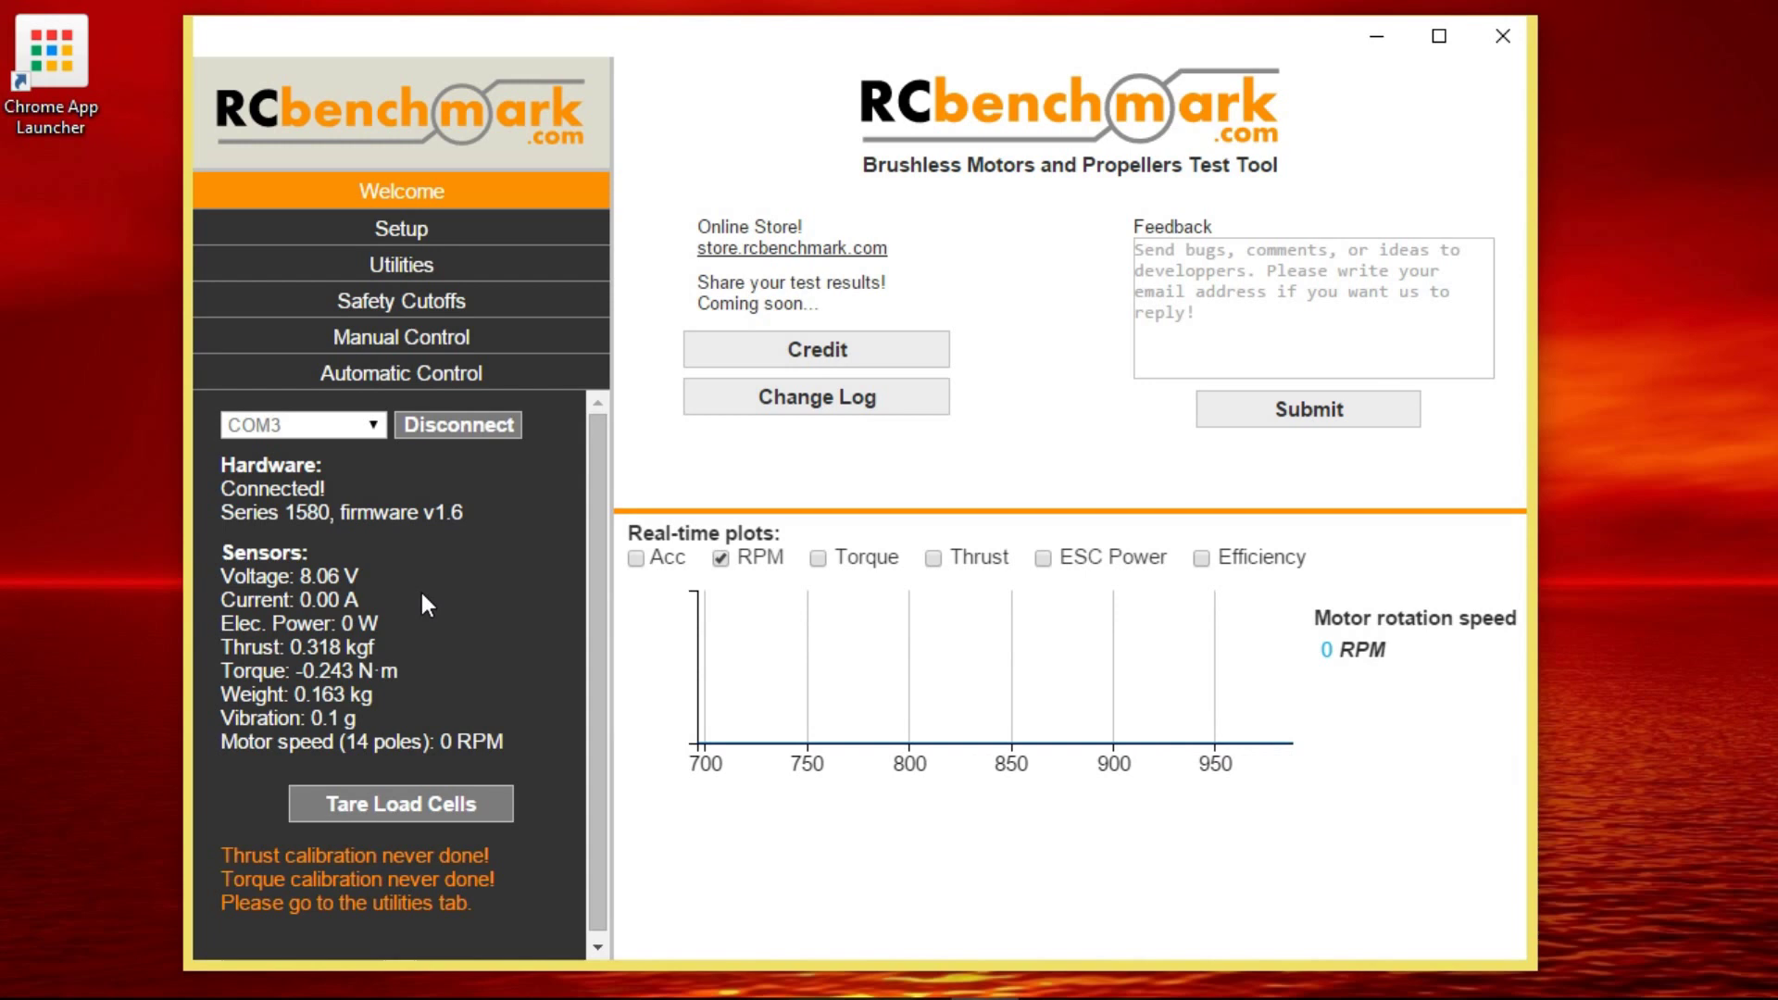
# - Switch thrust units to pound-force and back to kilogram-force, then flash firmware v1.6
pyautogui.click(449, 232)
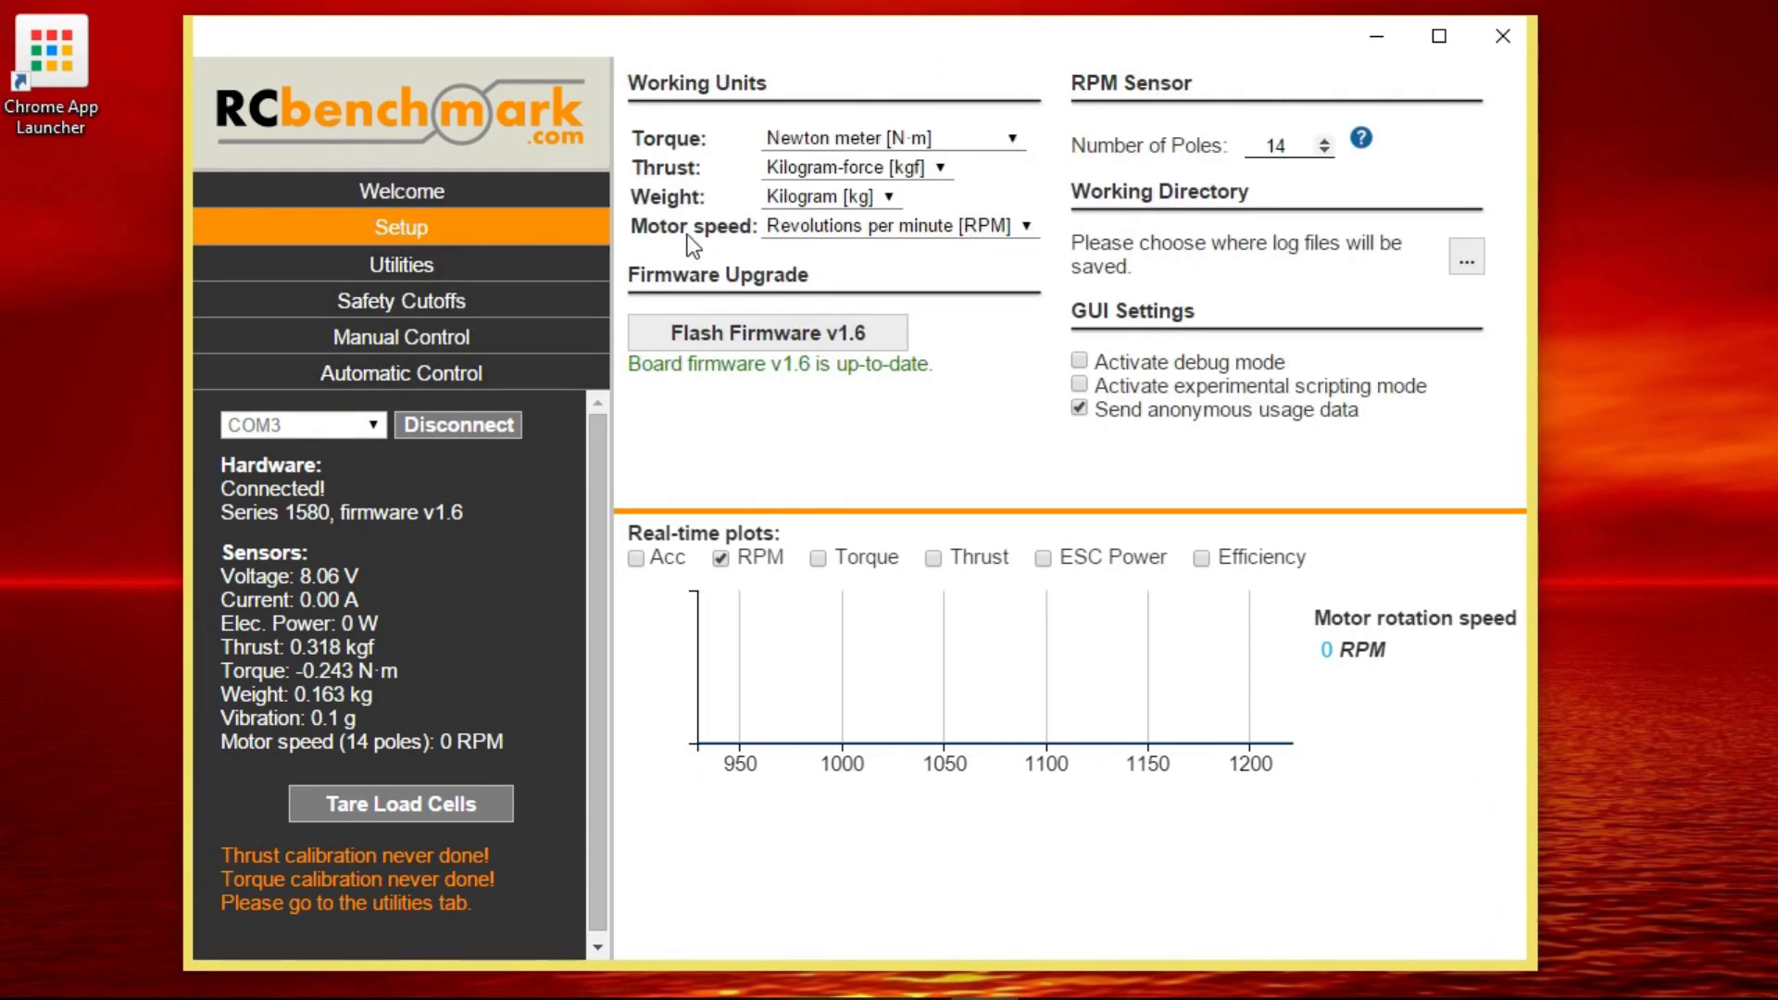
pyautogui.click(941, 172)
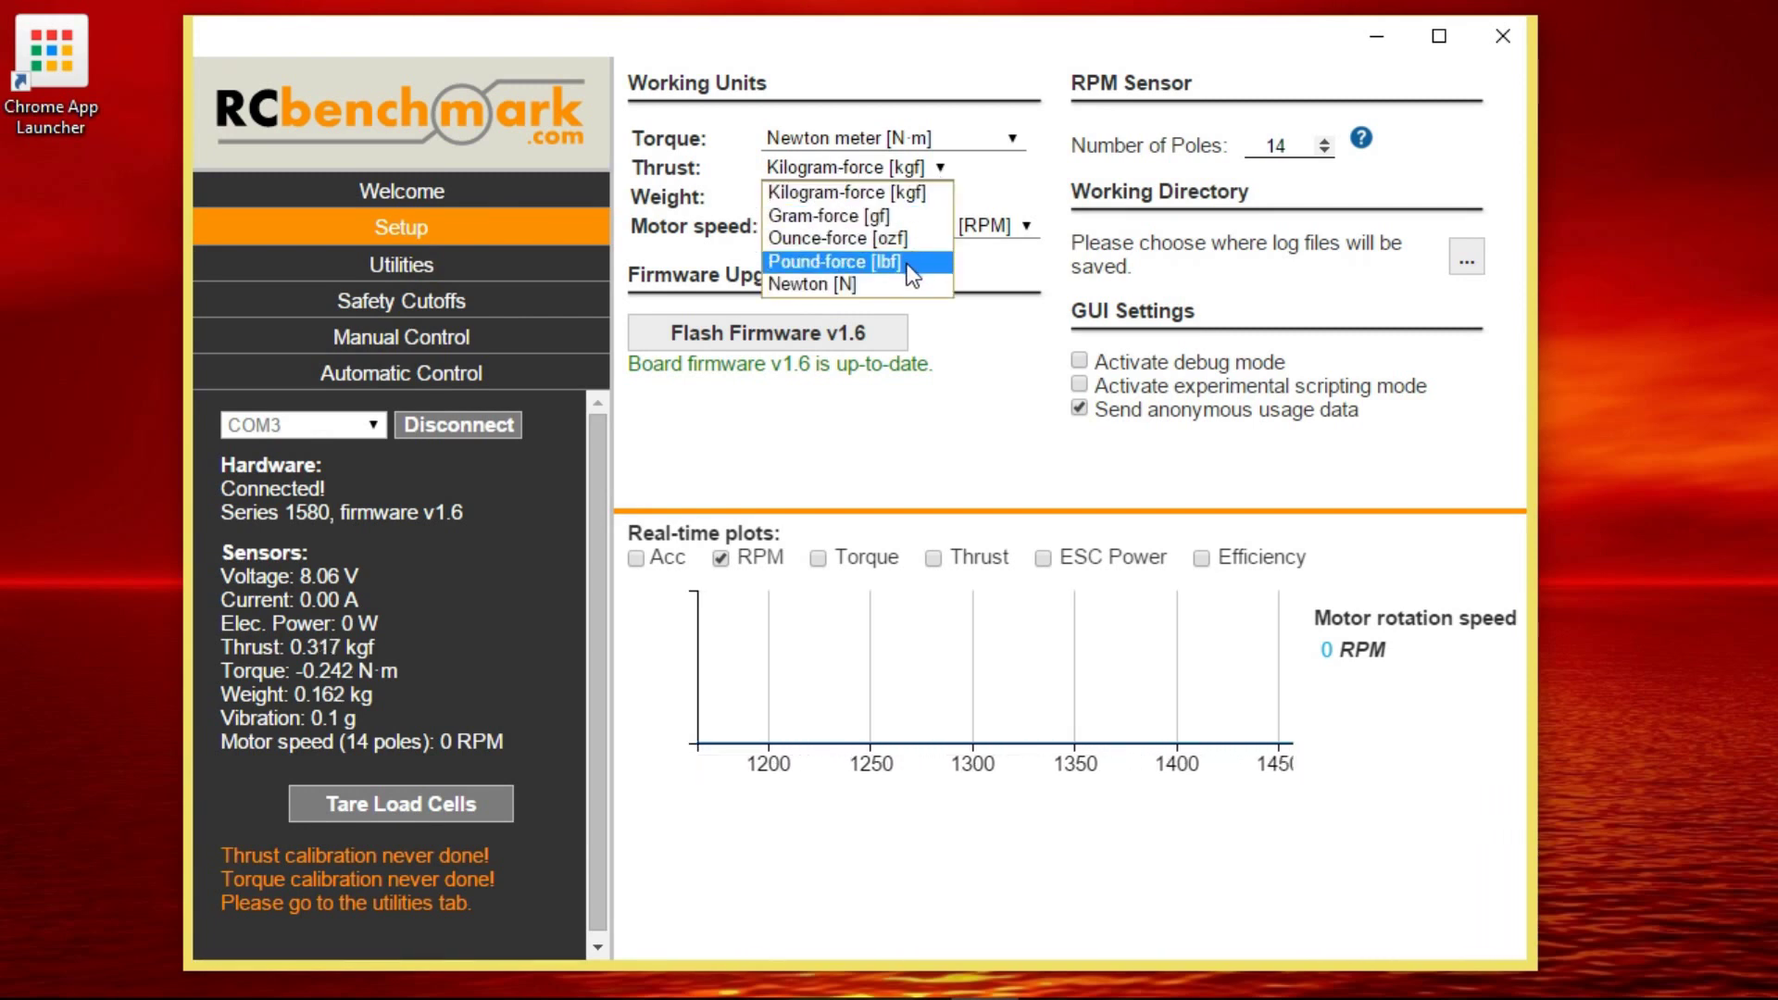
pyautogui.click(833, 262)
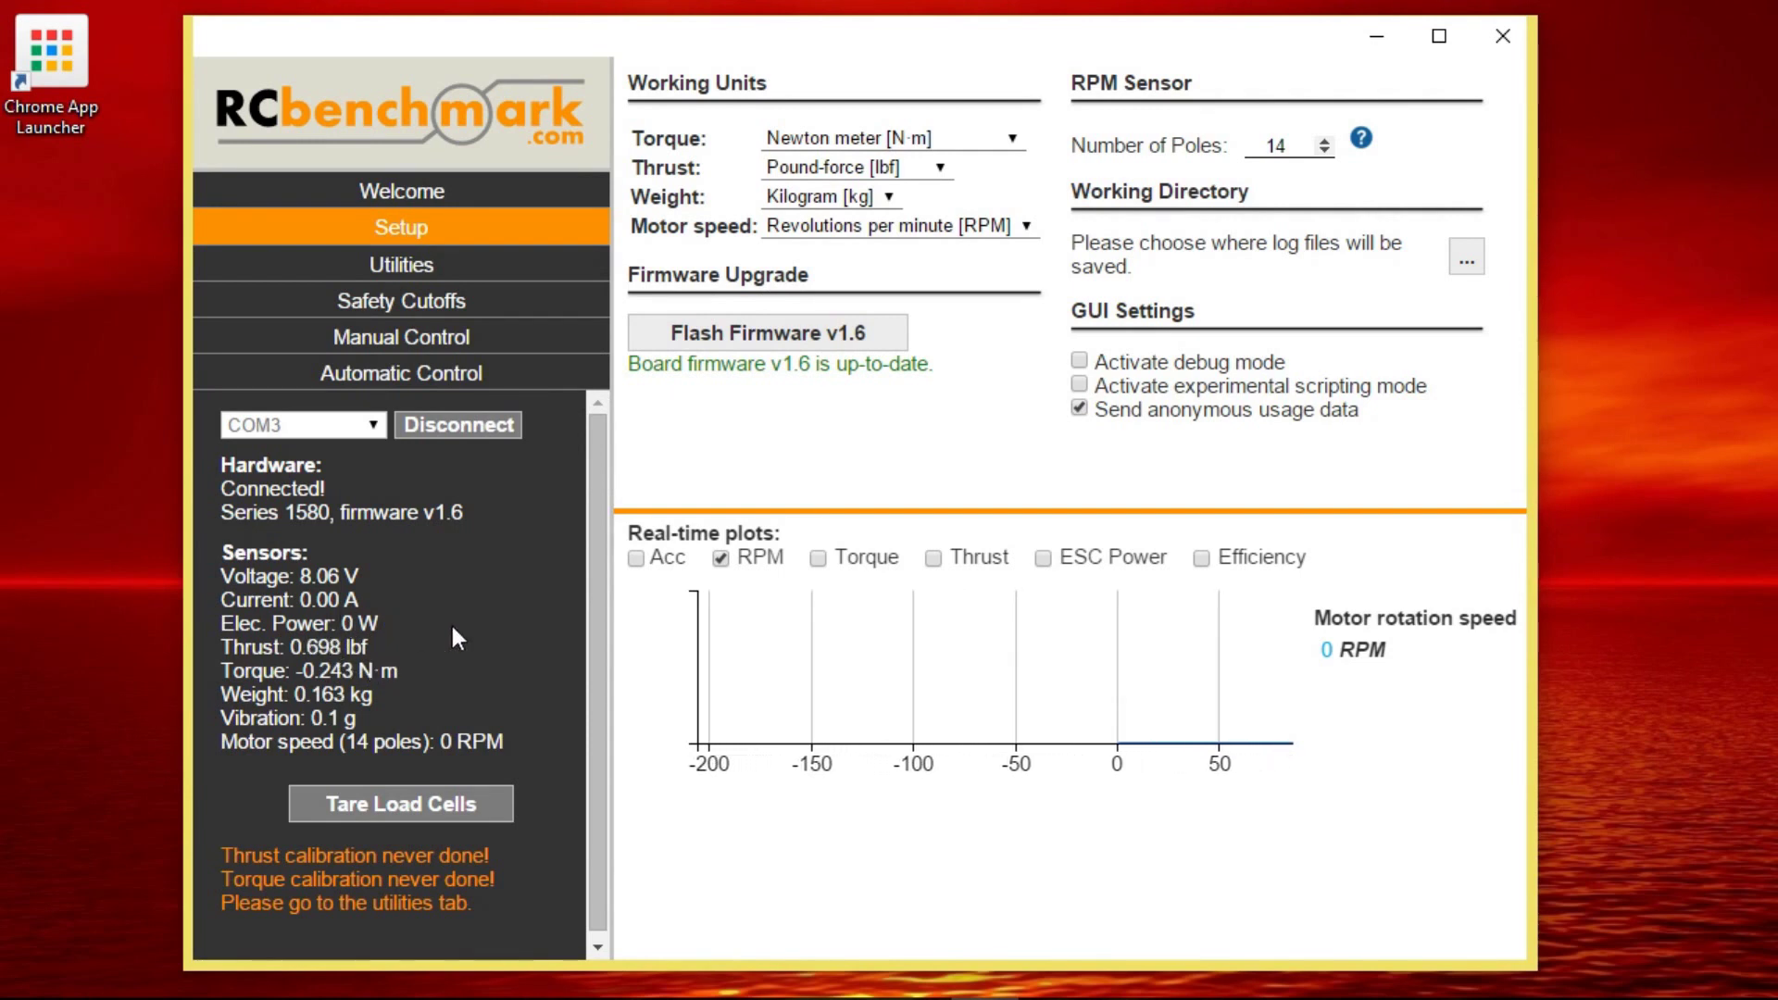
pyautogui.click(917, 168)
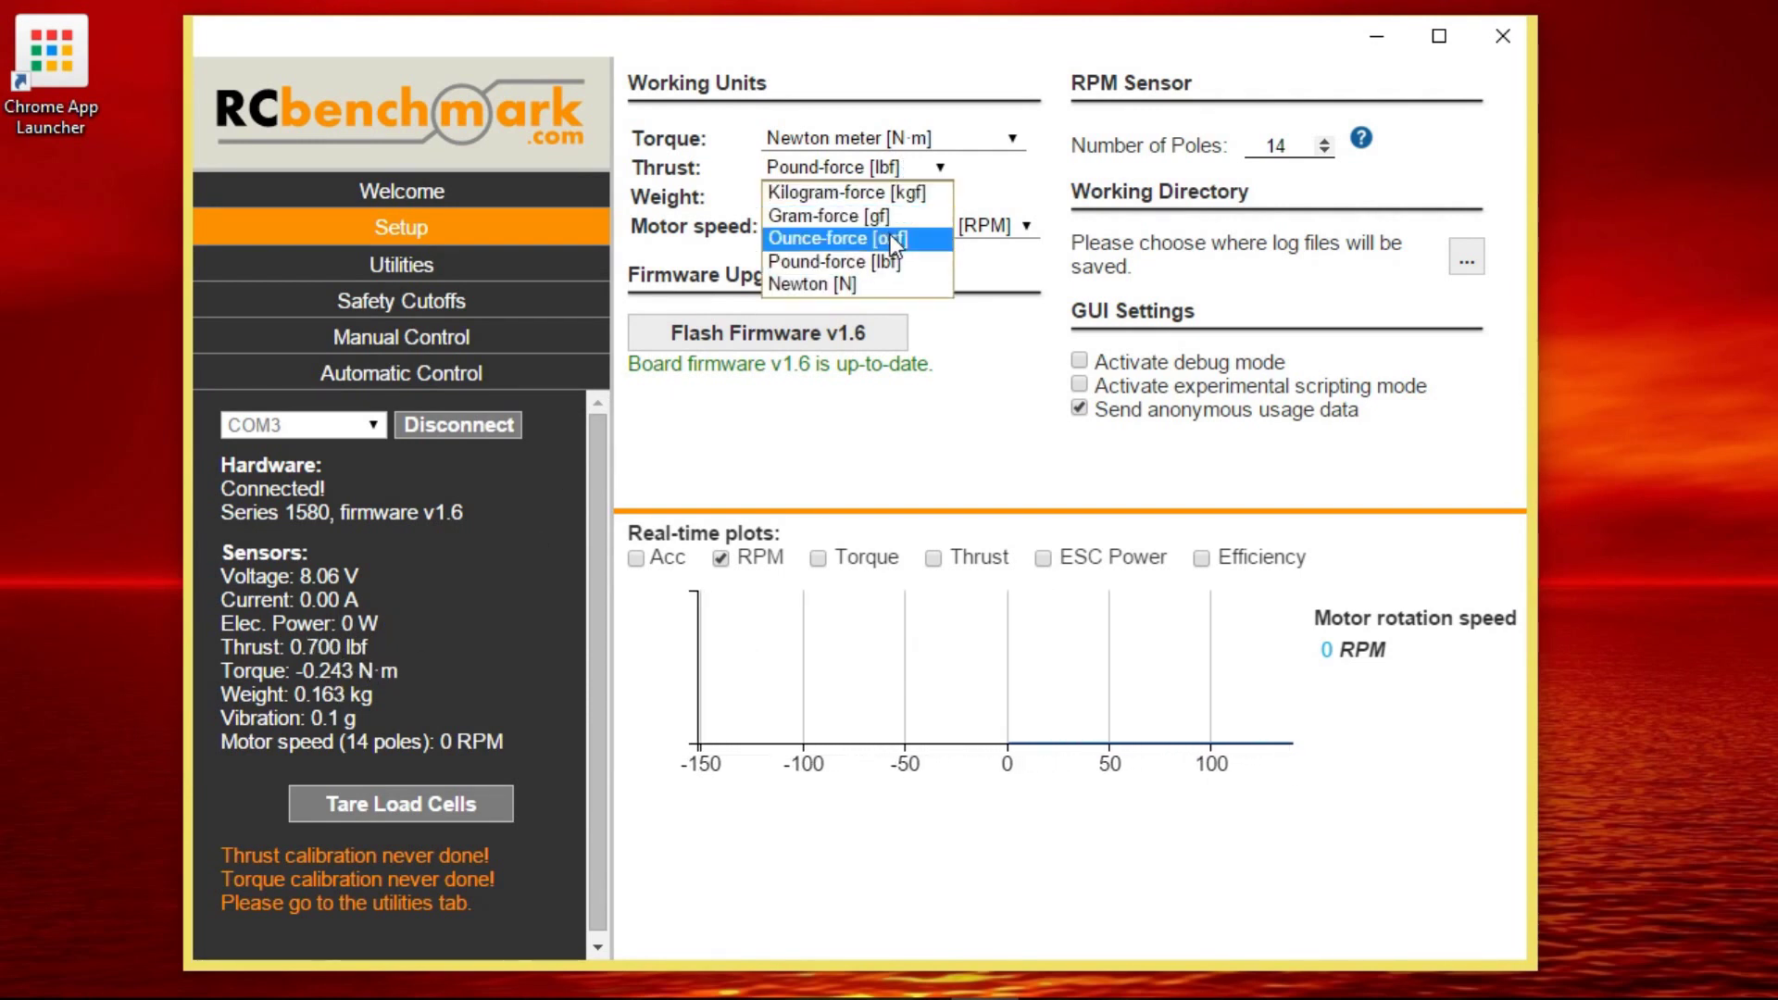
pyautogui.click(840, 193)
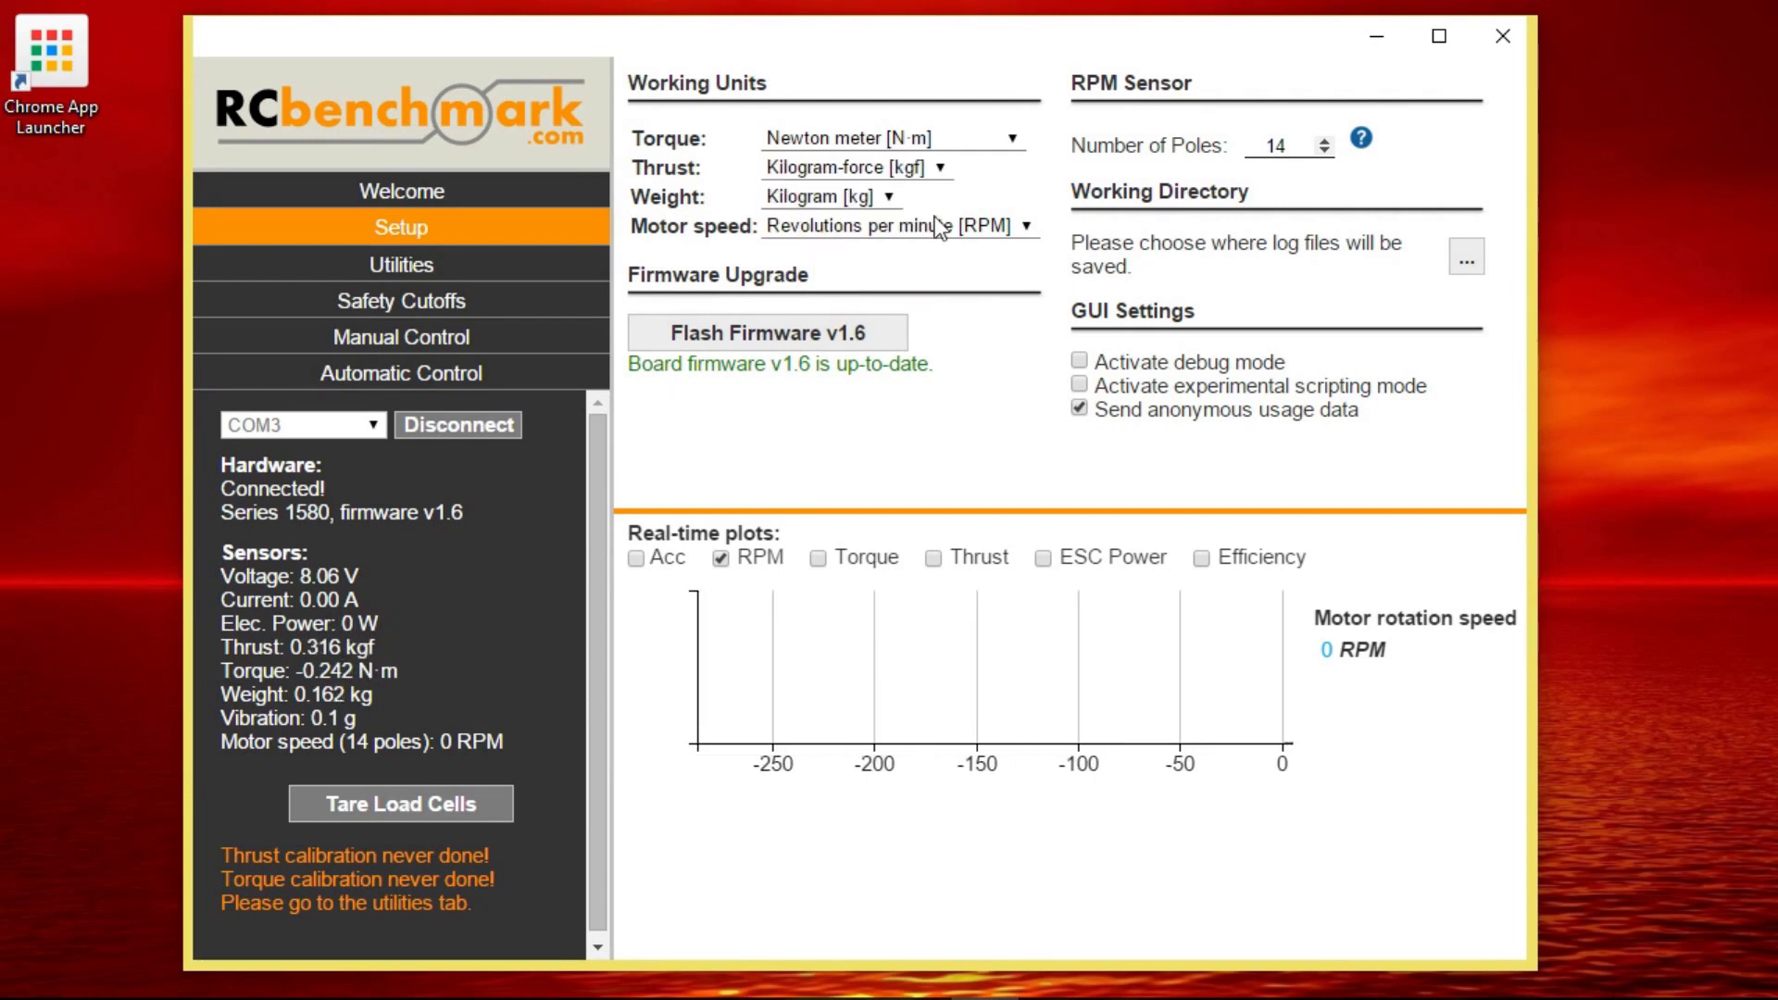
pyautogui.click(897, 339)
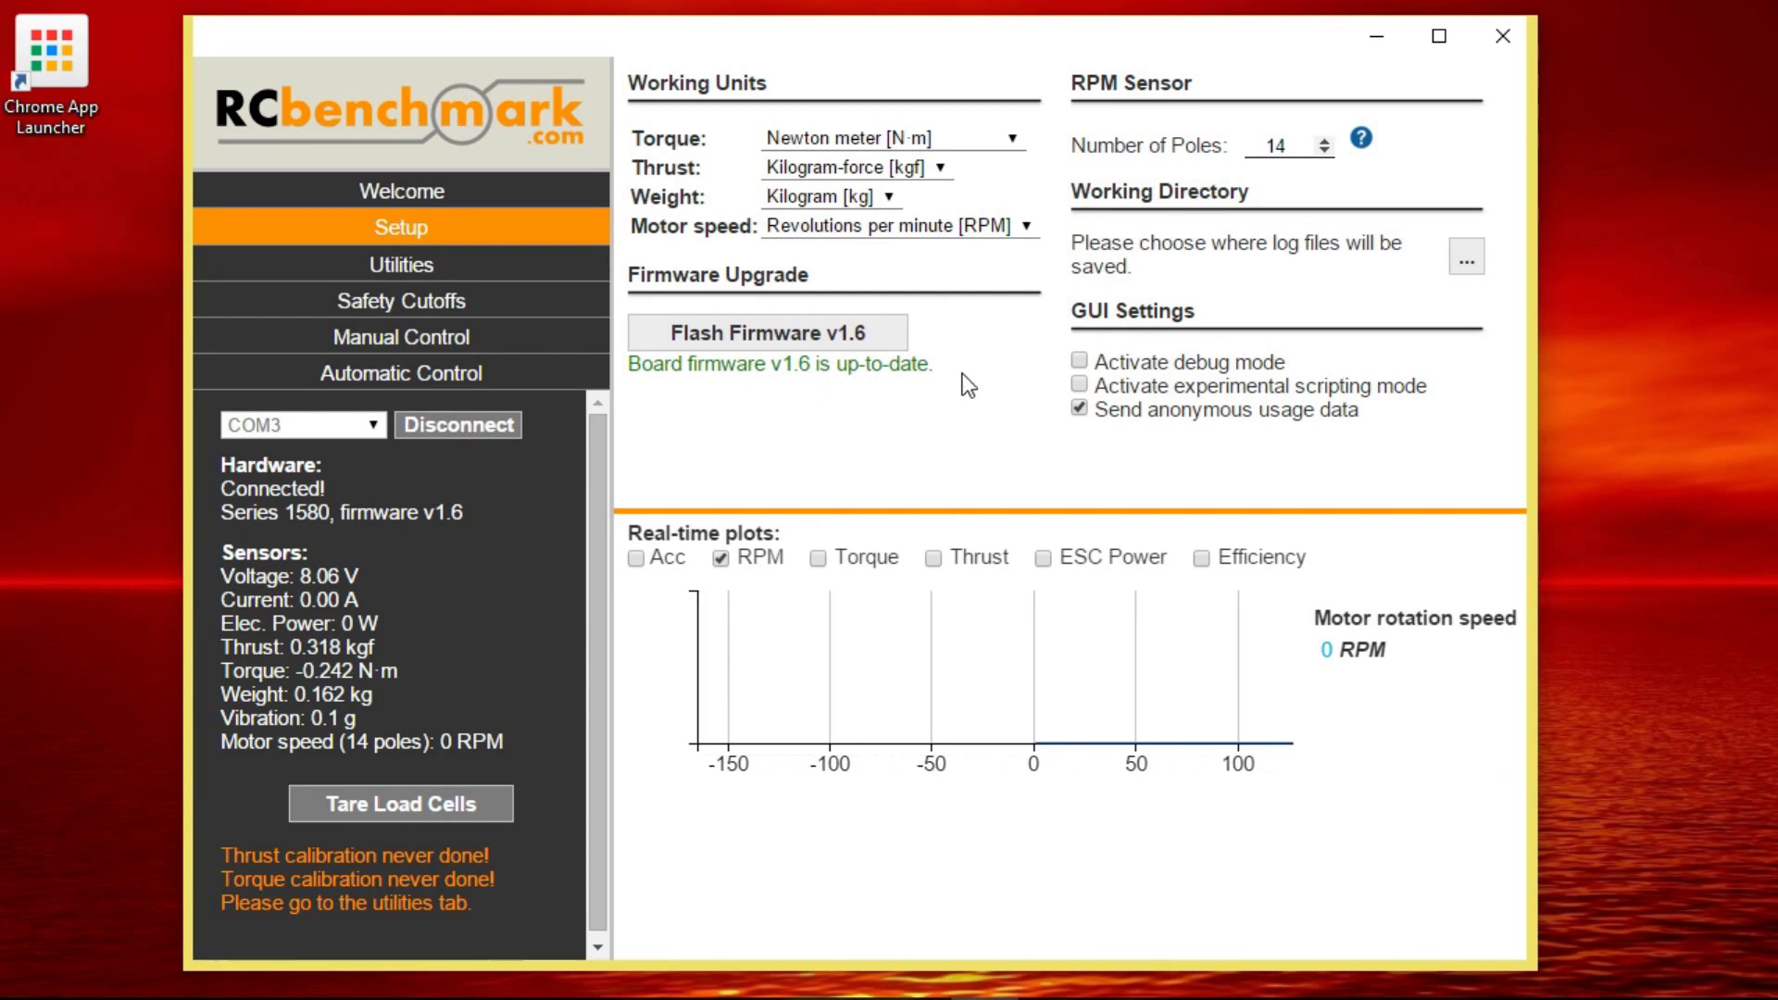
# - Change the motor pole count to 12 and back to 14, then view and close the pole help
pyautogui.click(1324, 152)
pyautogui.click(1324, 151)
pyautogui.click(1327, 138)
pyautogui.click(1327, 137)
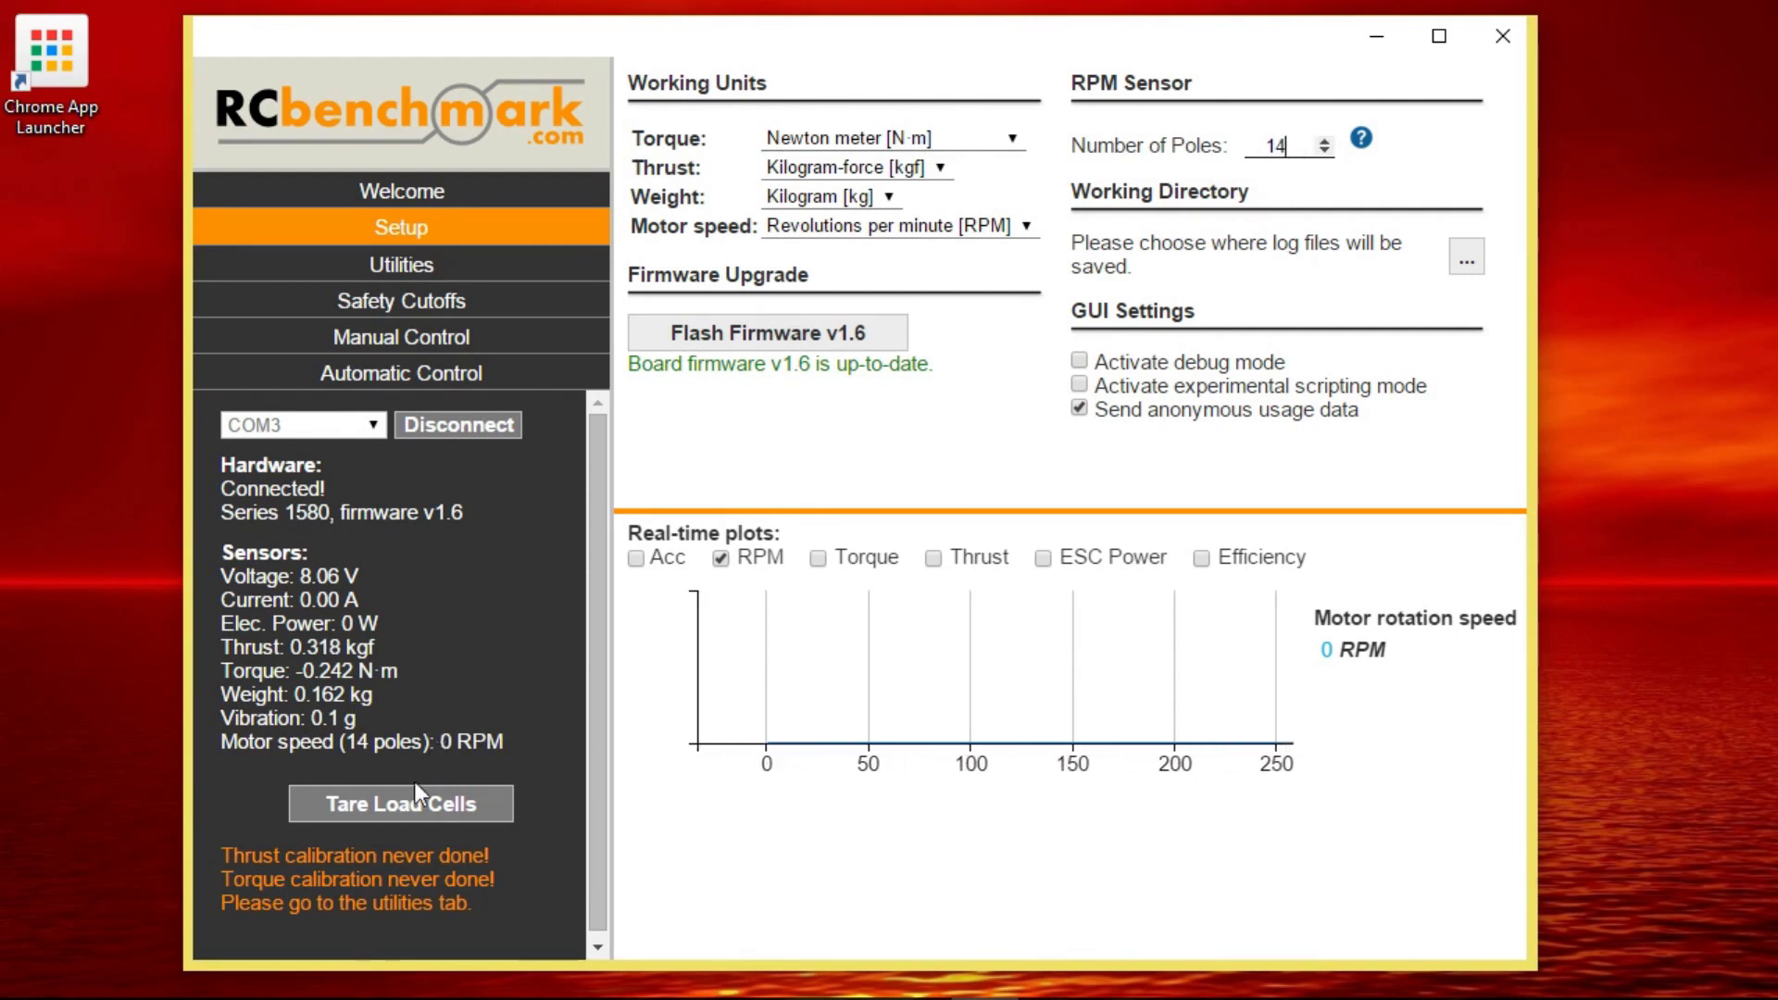
pyautogui.click(1363, 139)
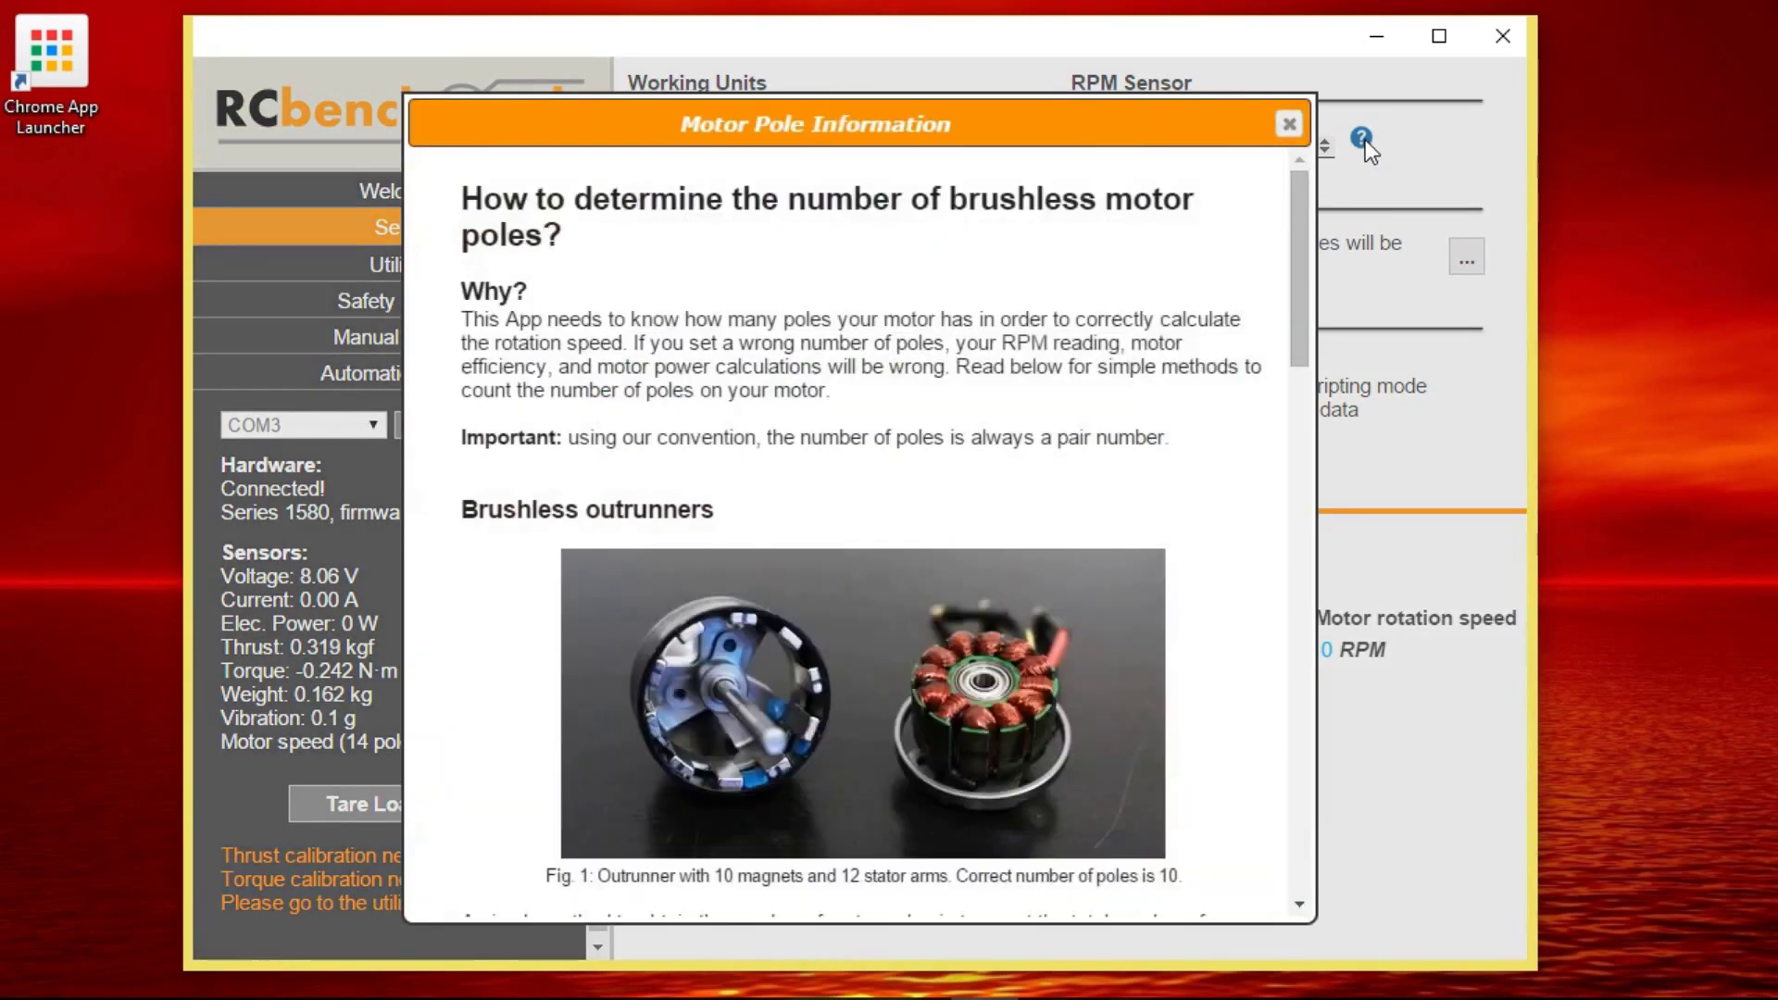
pyautogui.moveTo(1299, 191); pyautogui.dragTo(1302, 270)
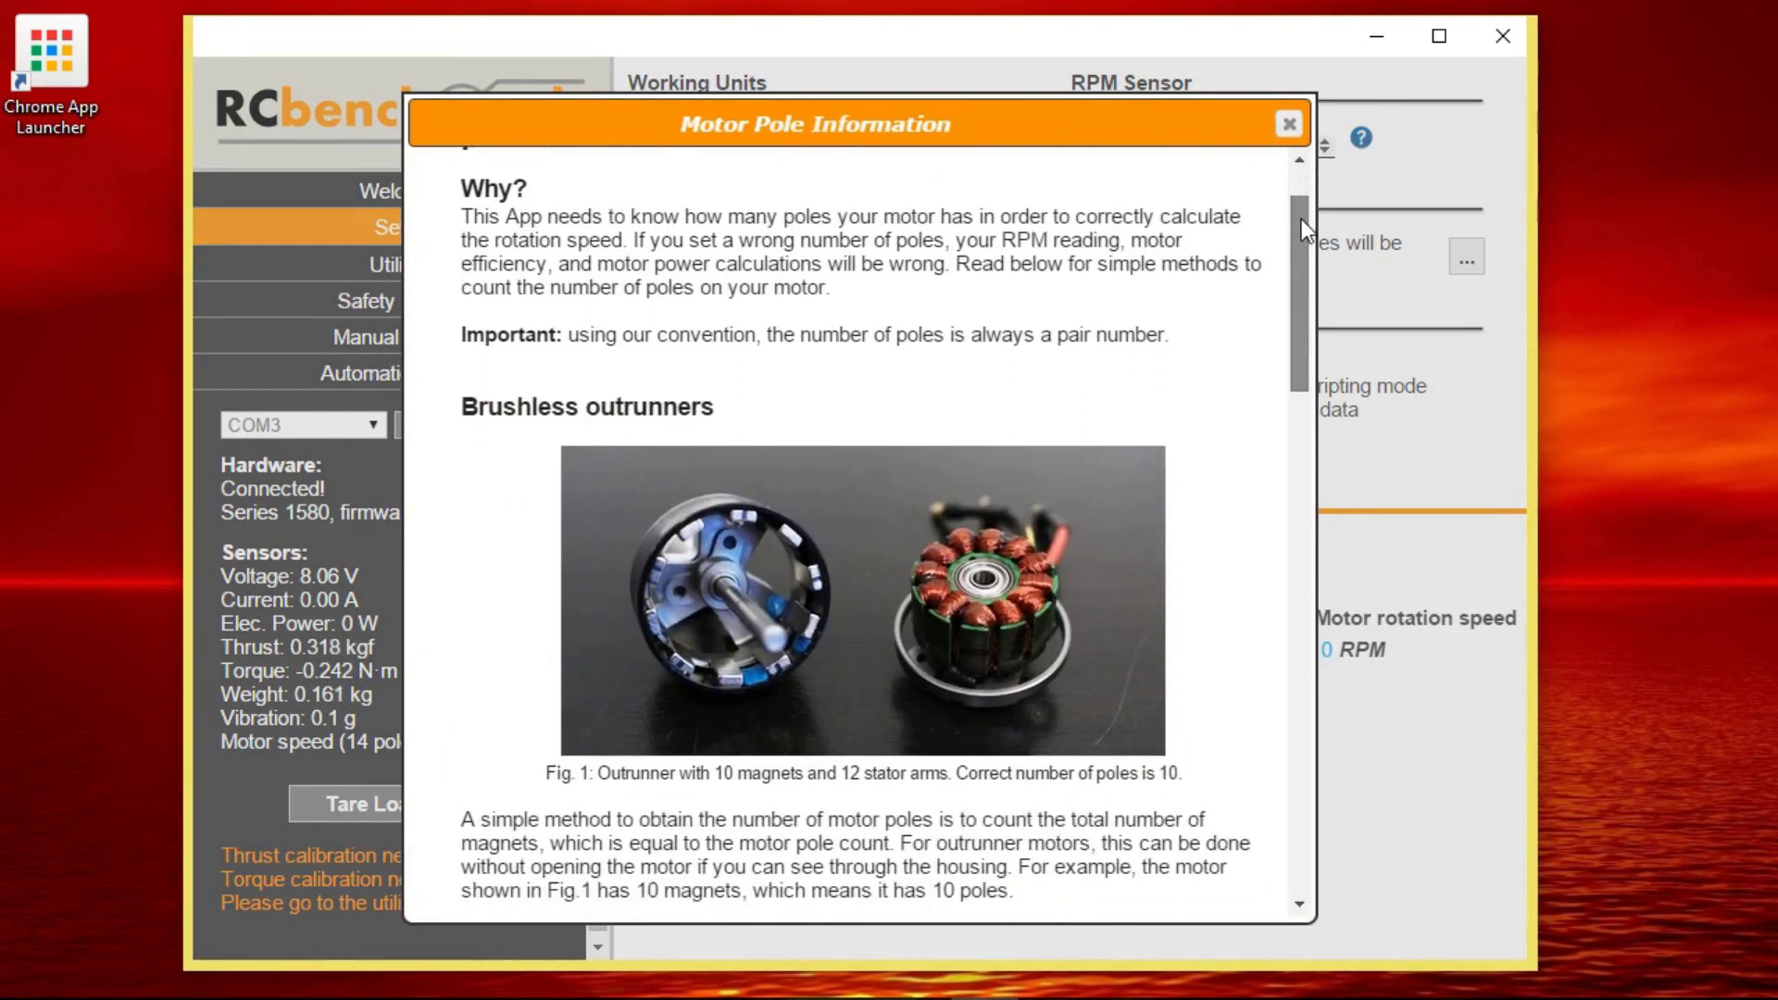
pyautogui.click(1290, 124)
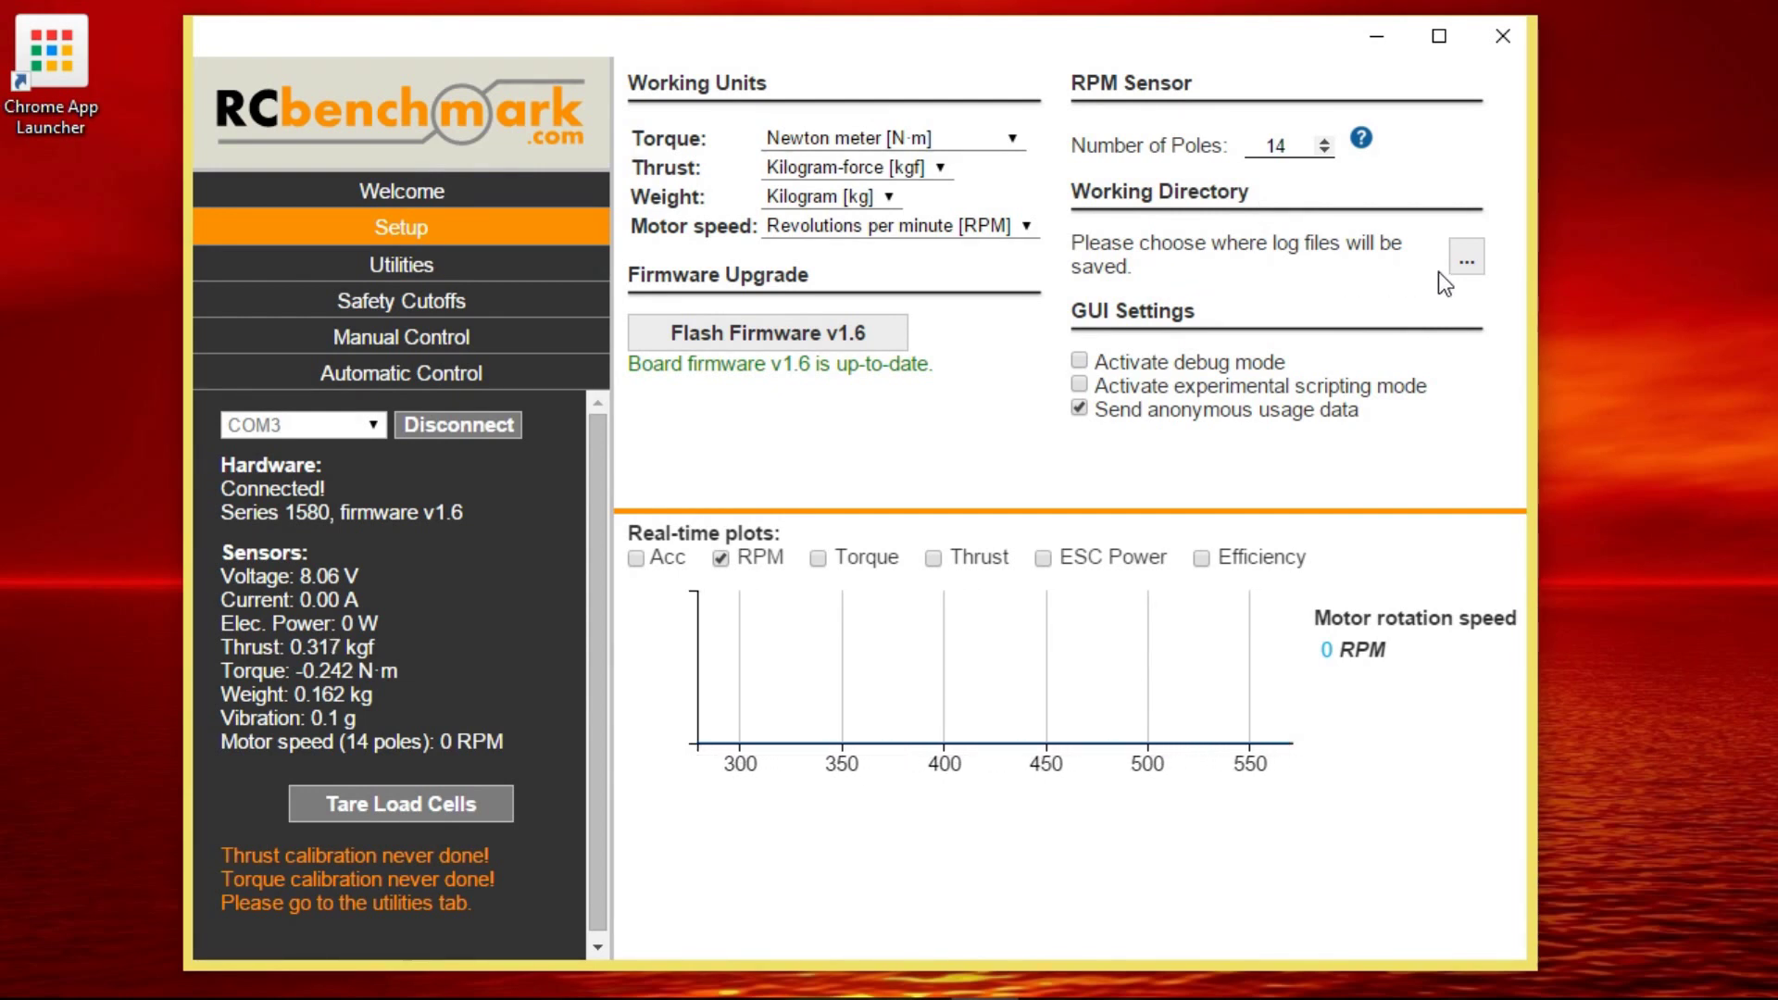
# - Choose the Desktop folder as the working directory for log files
pyautogui.click(1466, 261)
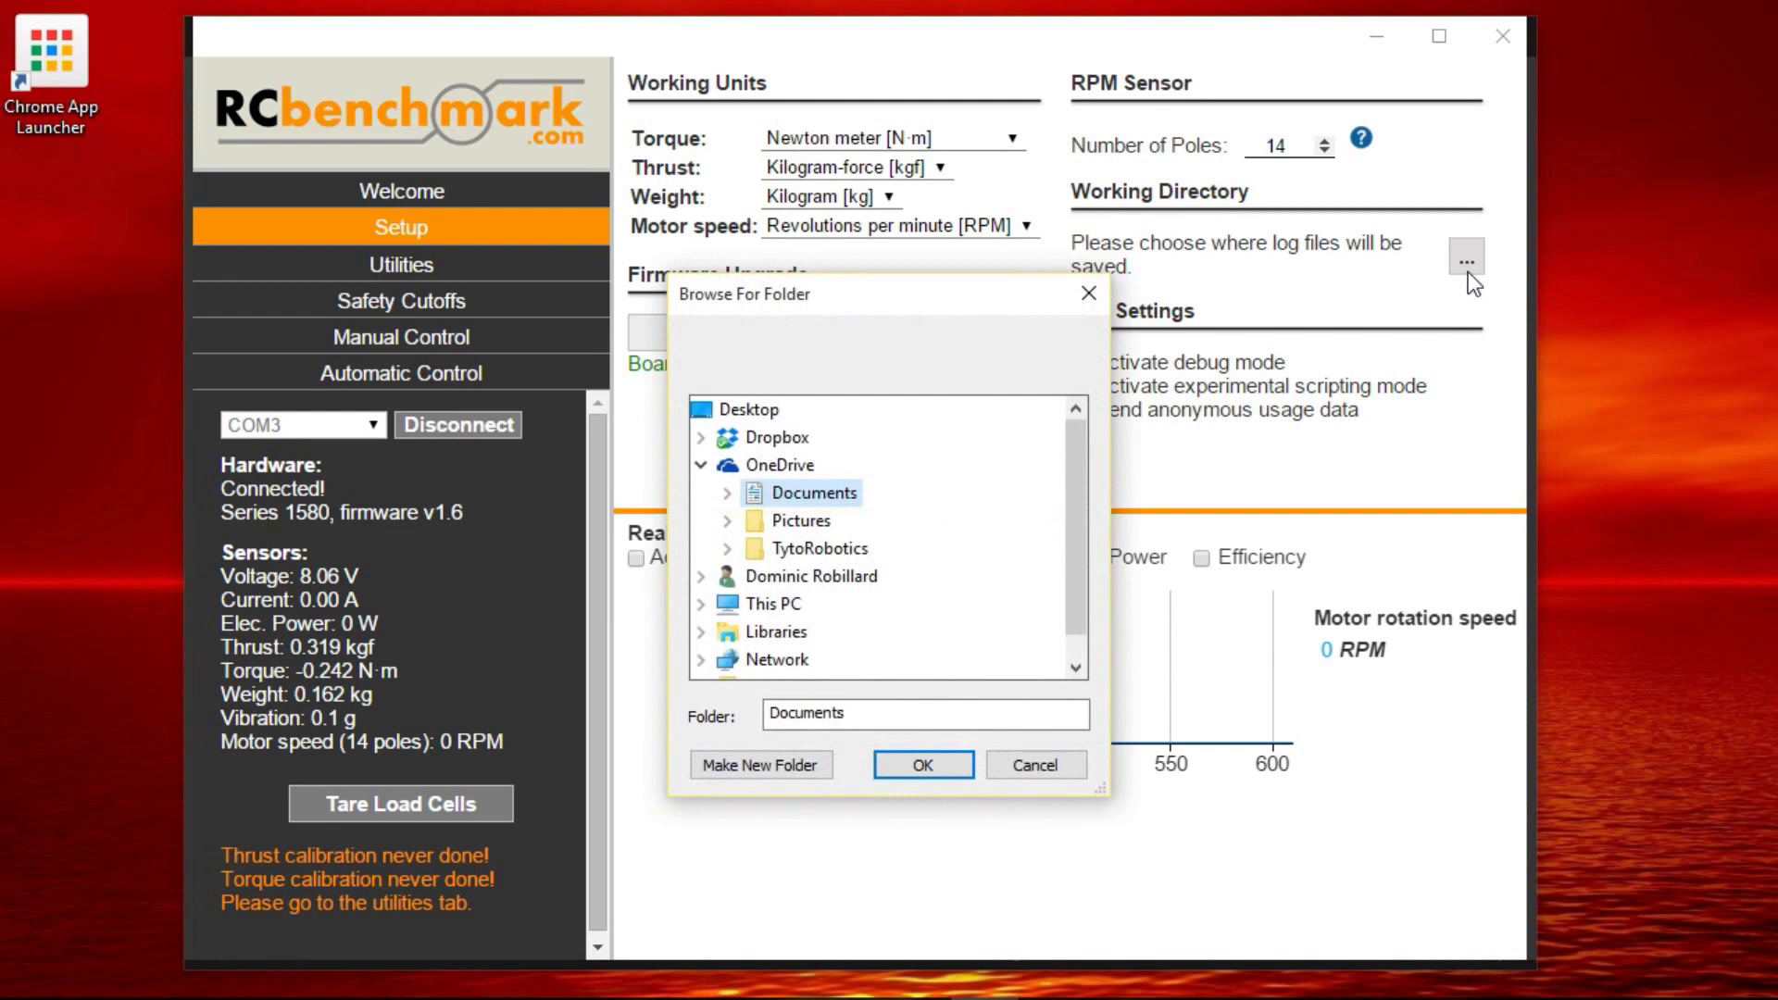
pyautogui.click(750, 410)
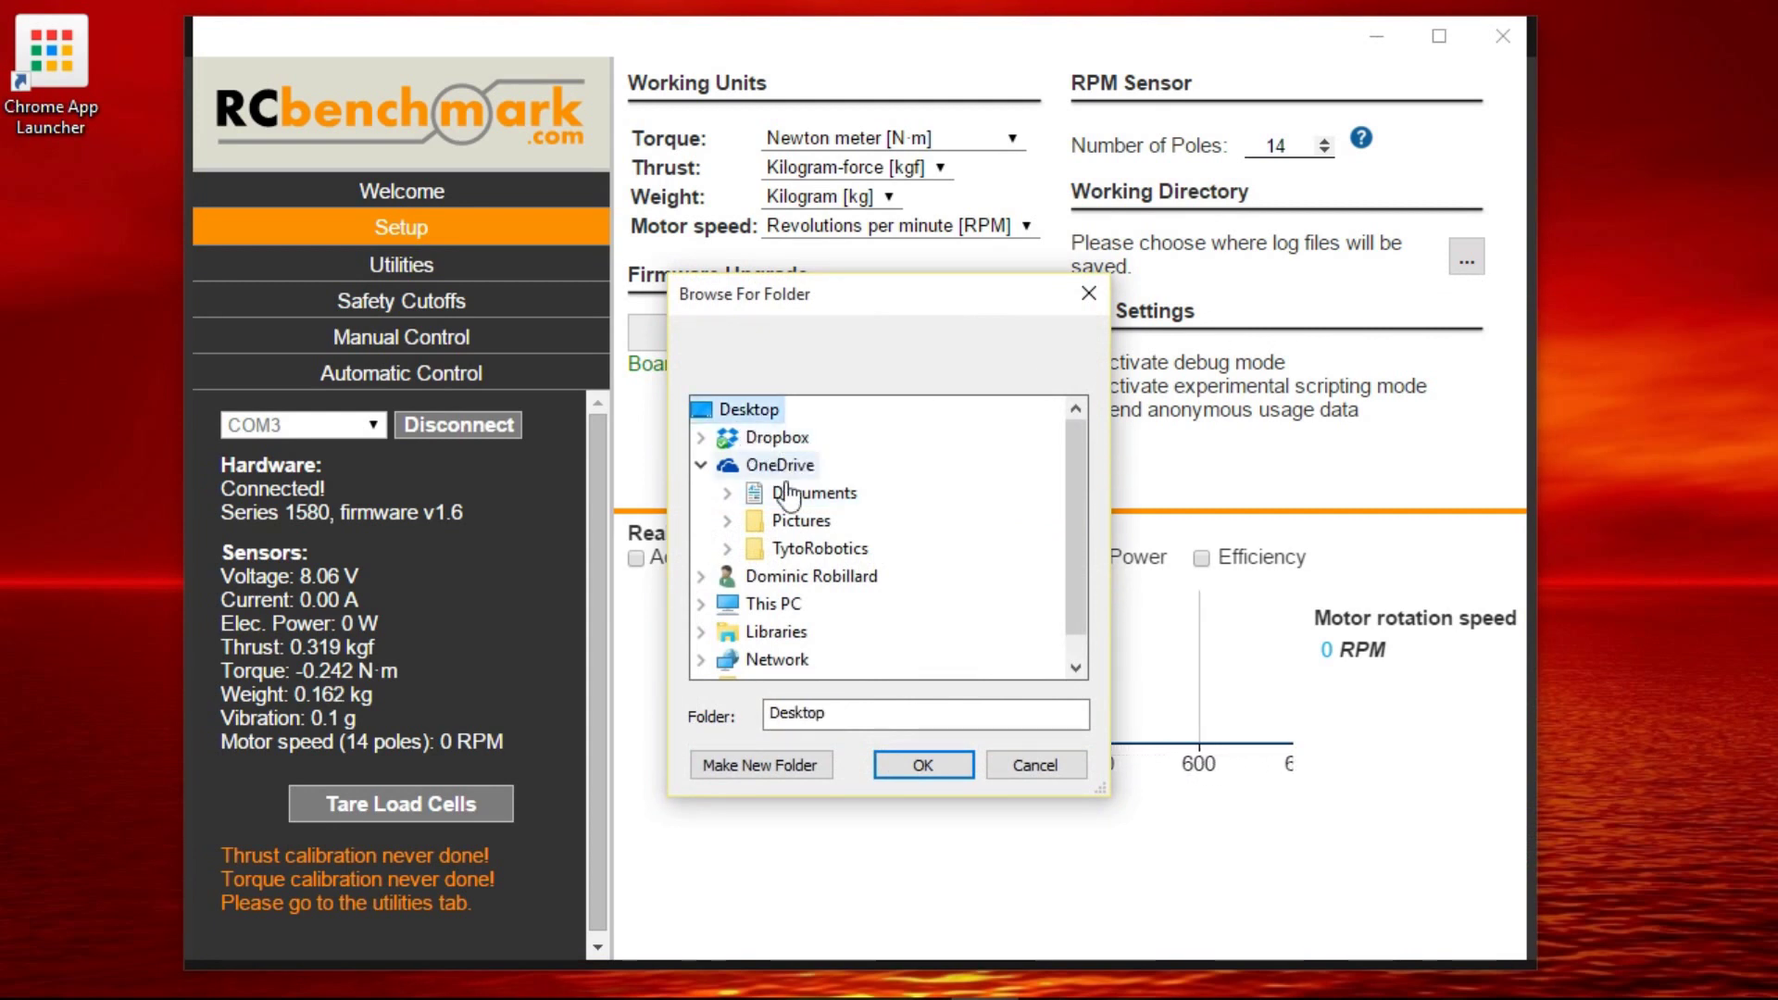
pyautogui.click(945, 771)
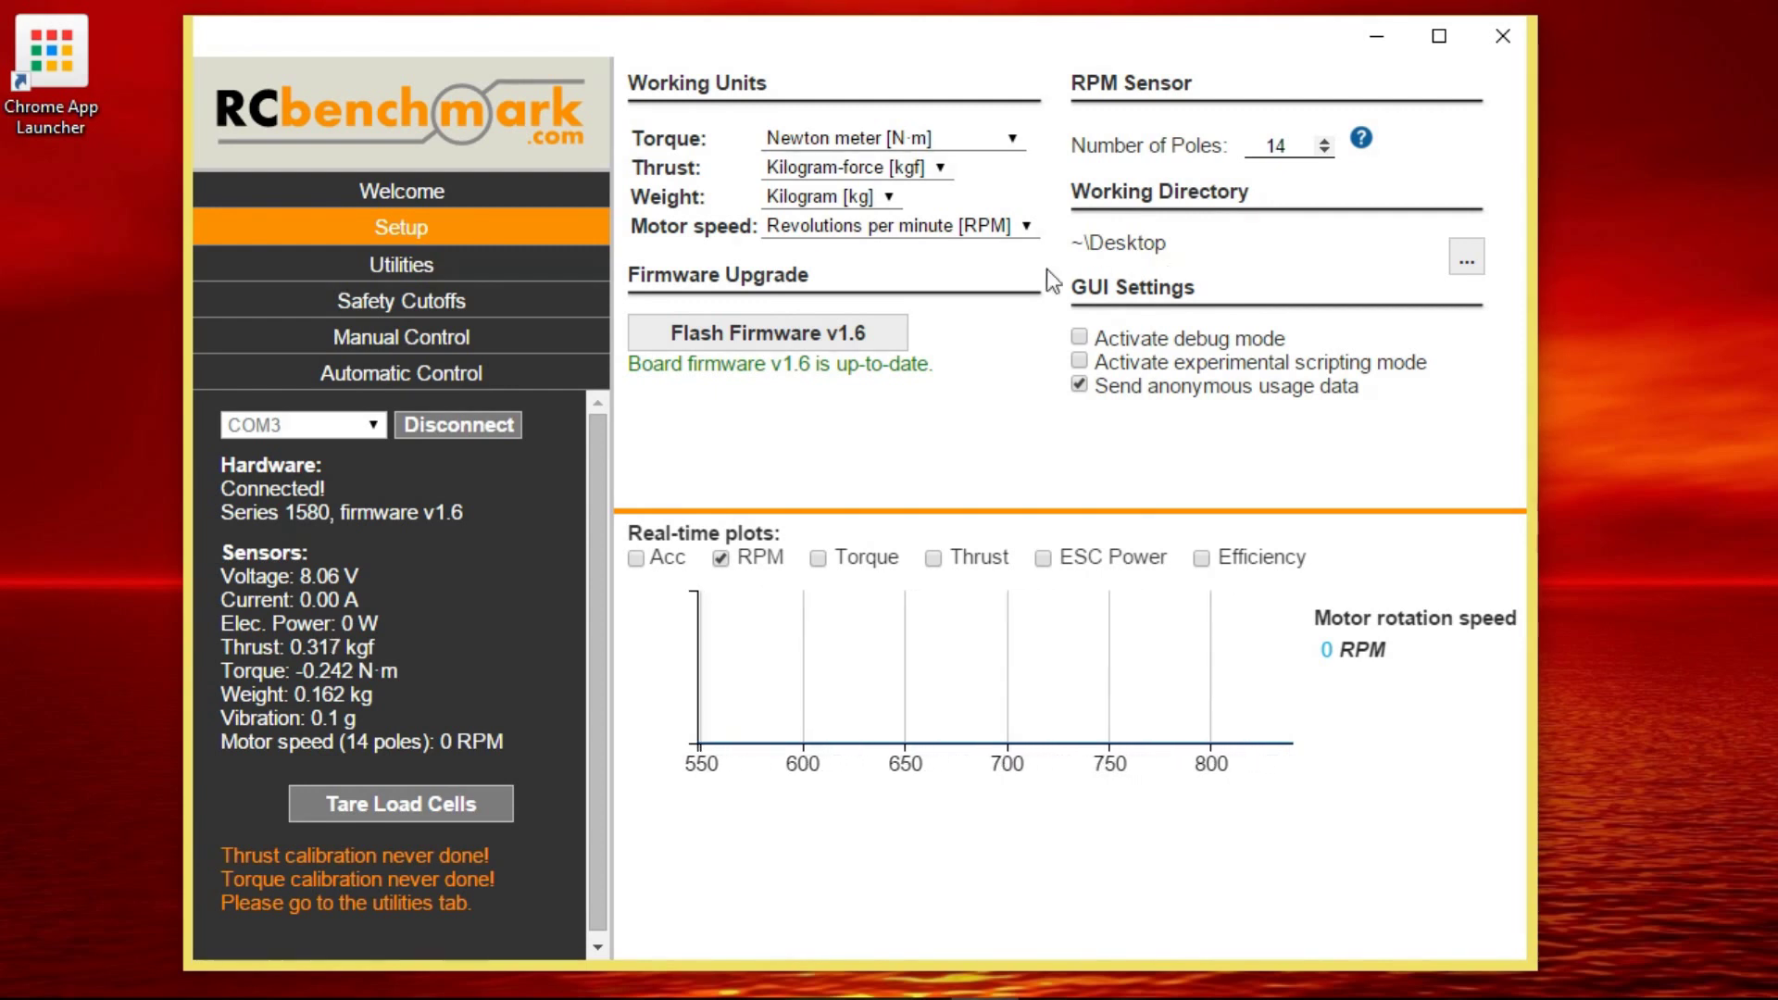
# - Read the motor winding resistance twice on the Utilities page, getting 0.03313 Ohm
pyautogui.click(555, 272)
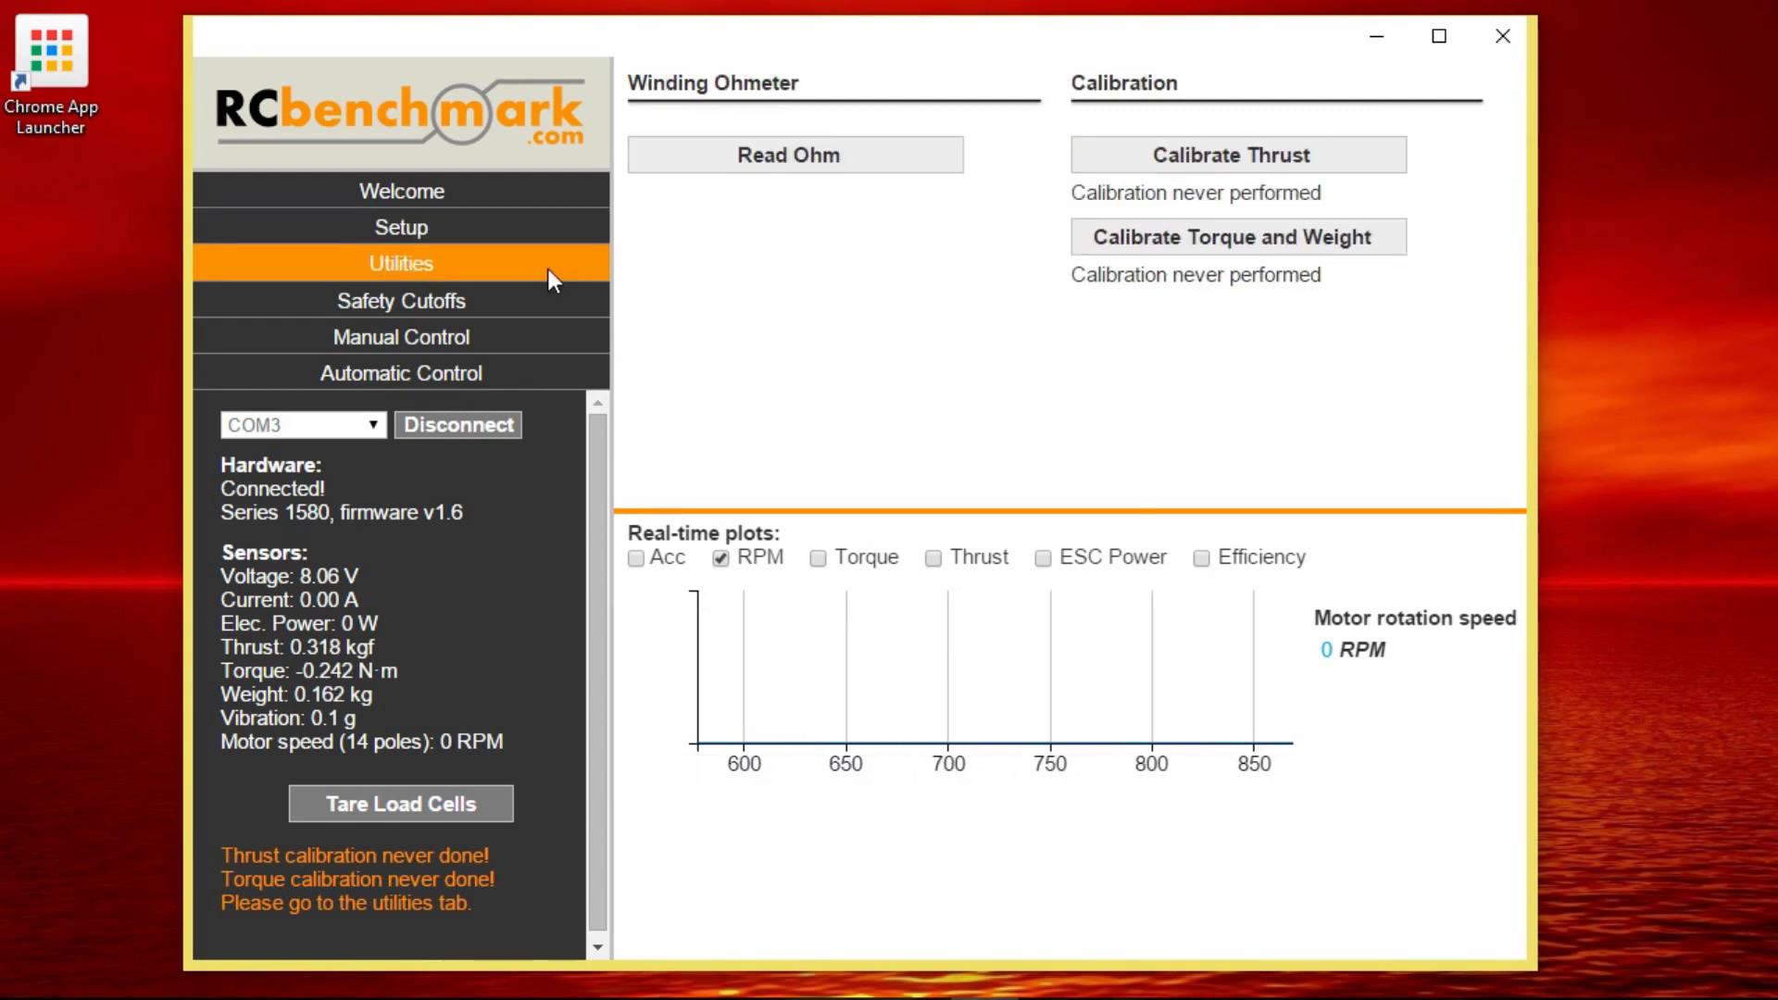
pyautogui.click(728, 166)
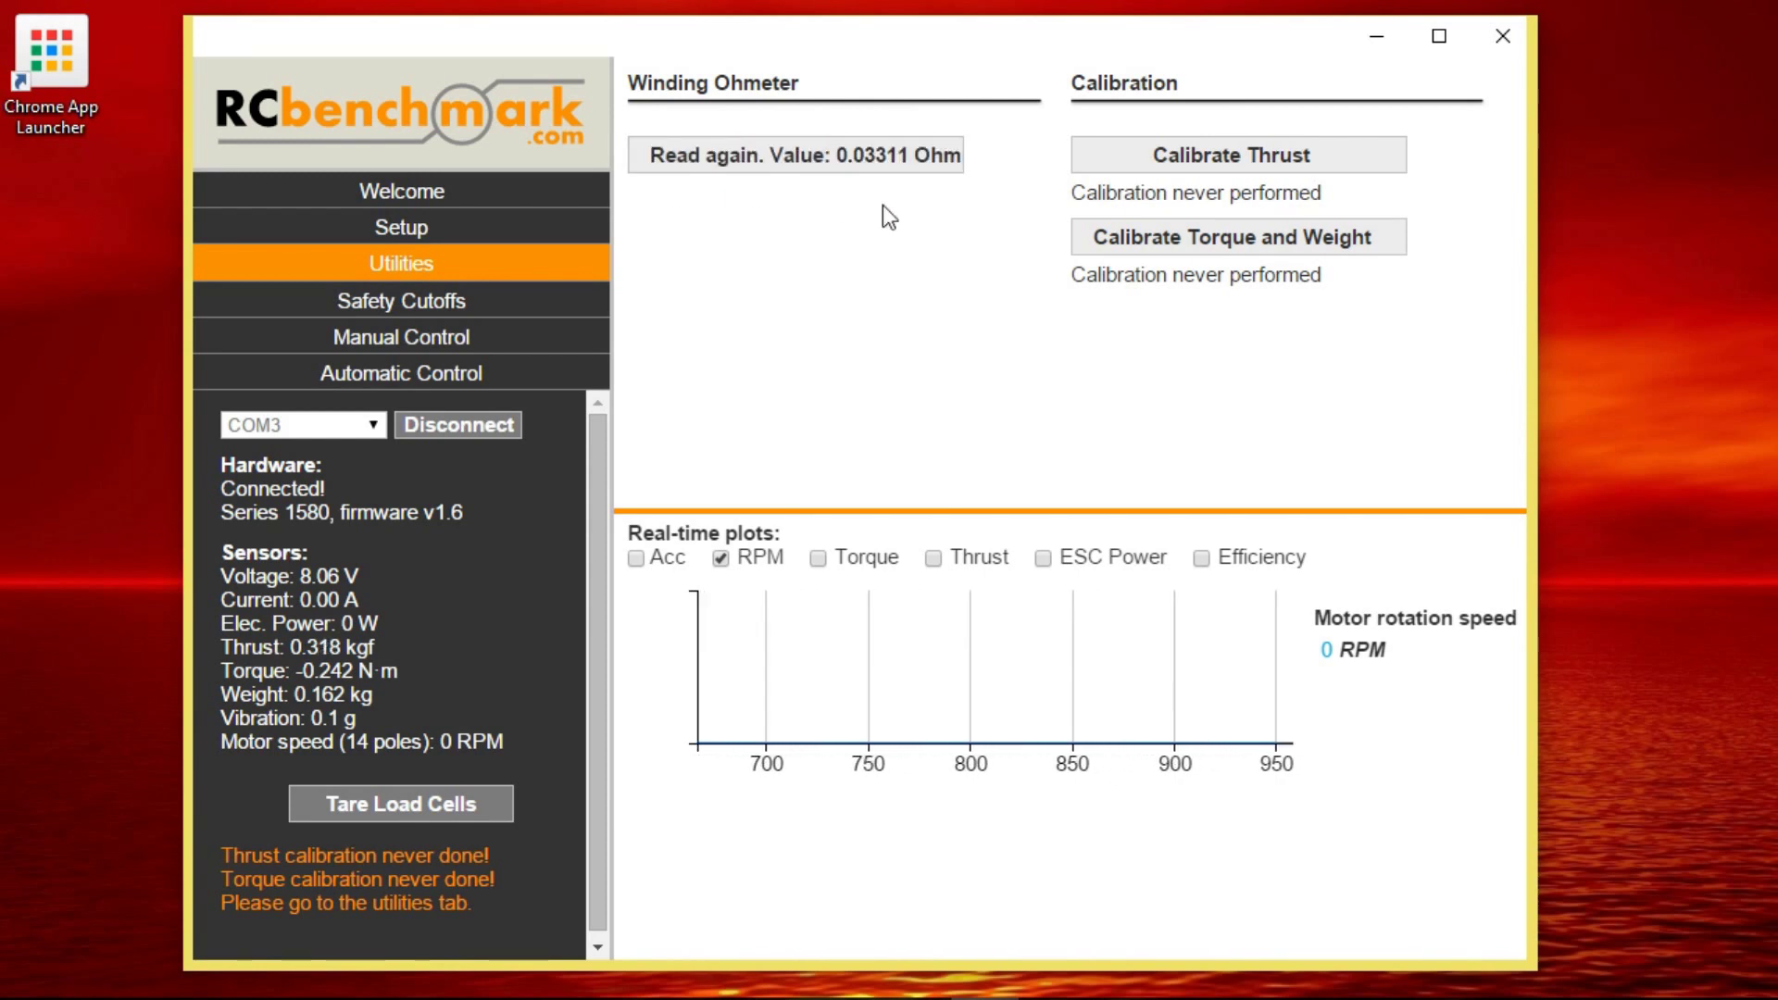
pyautogui.click(851, 173)
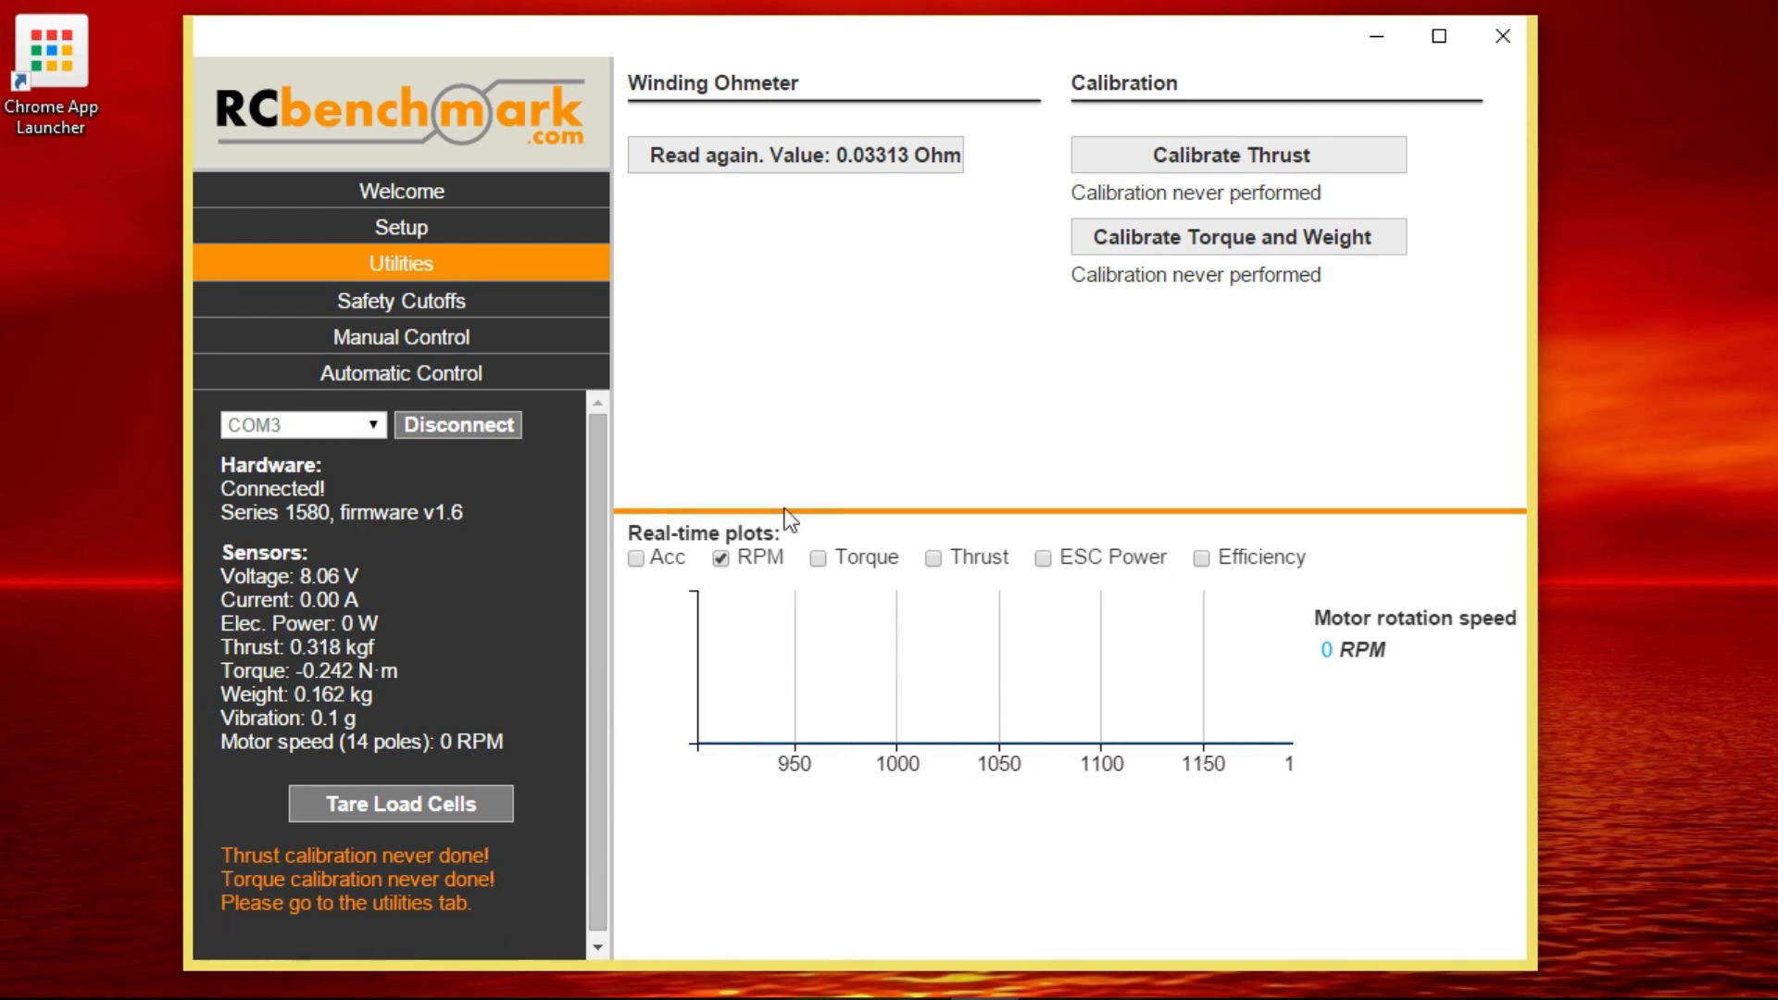
# - Complete the torque and weight calibration wizard using the 200g weight
pyautogui.click(1085, 251)
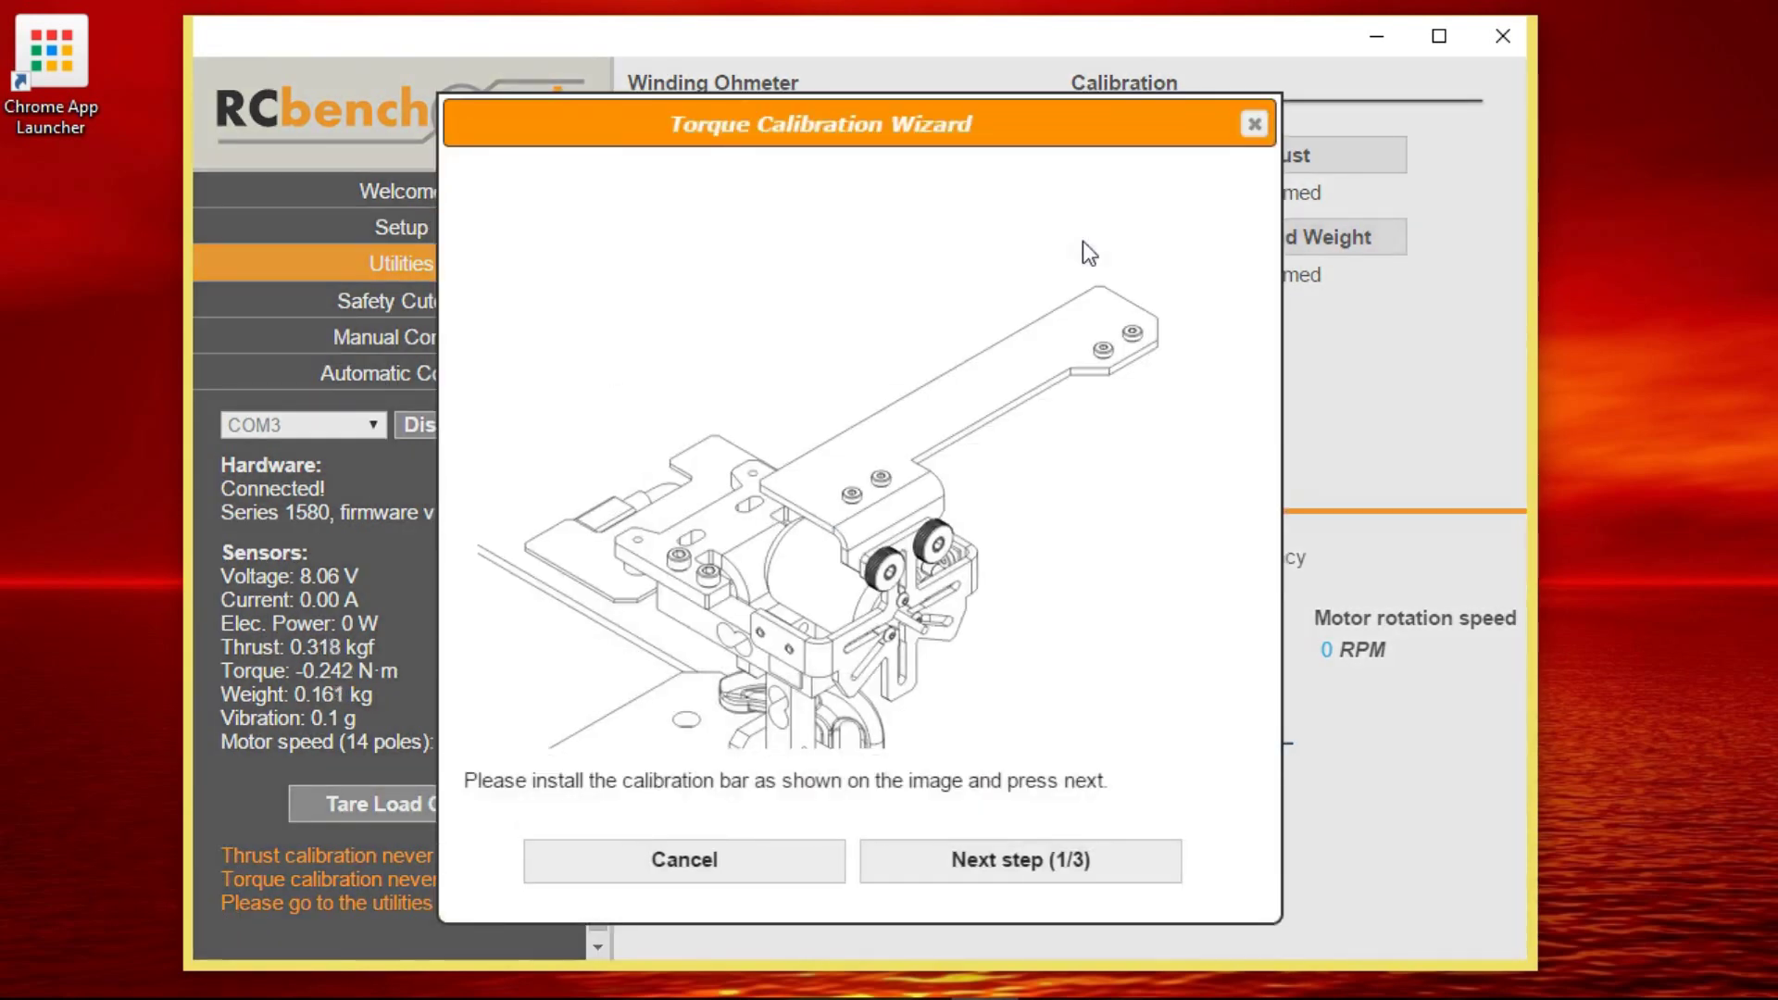
pyautogui.click(1154, 859)
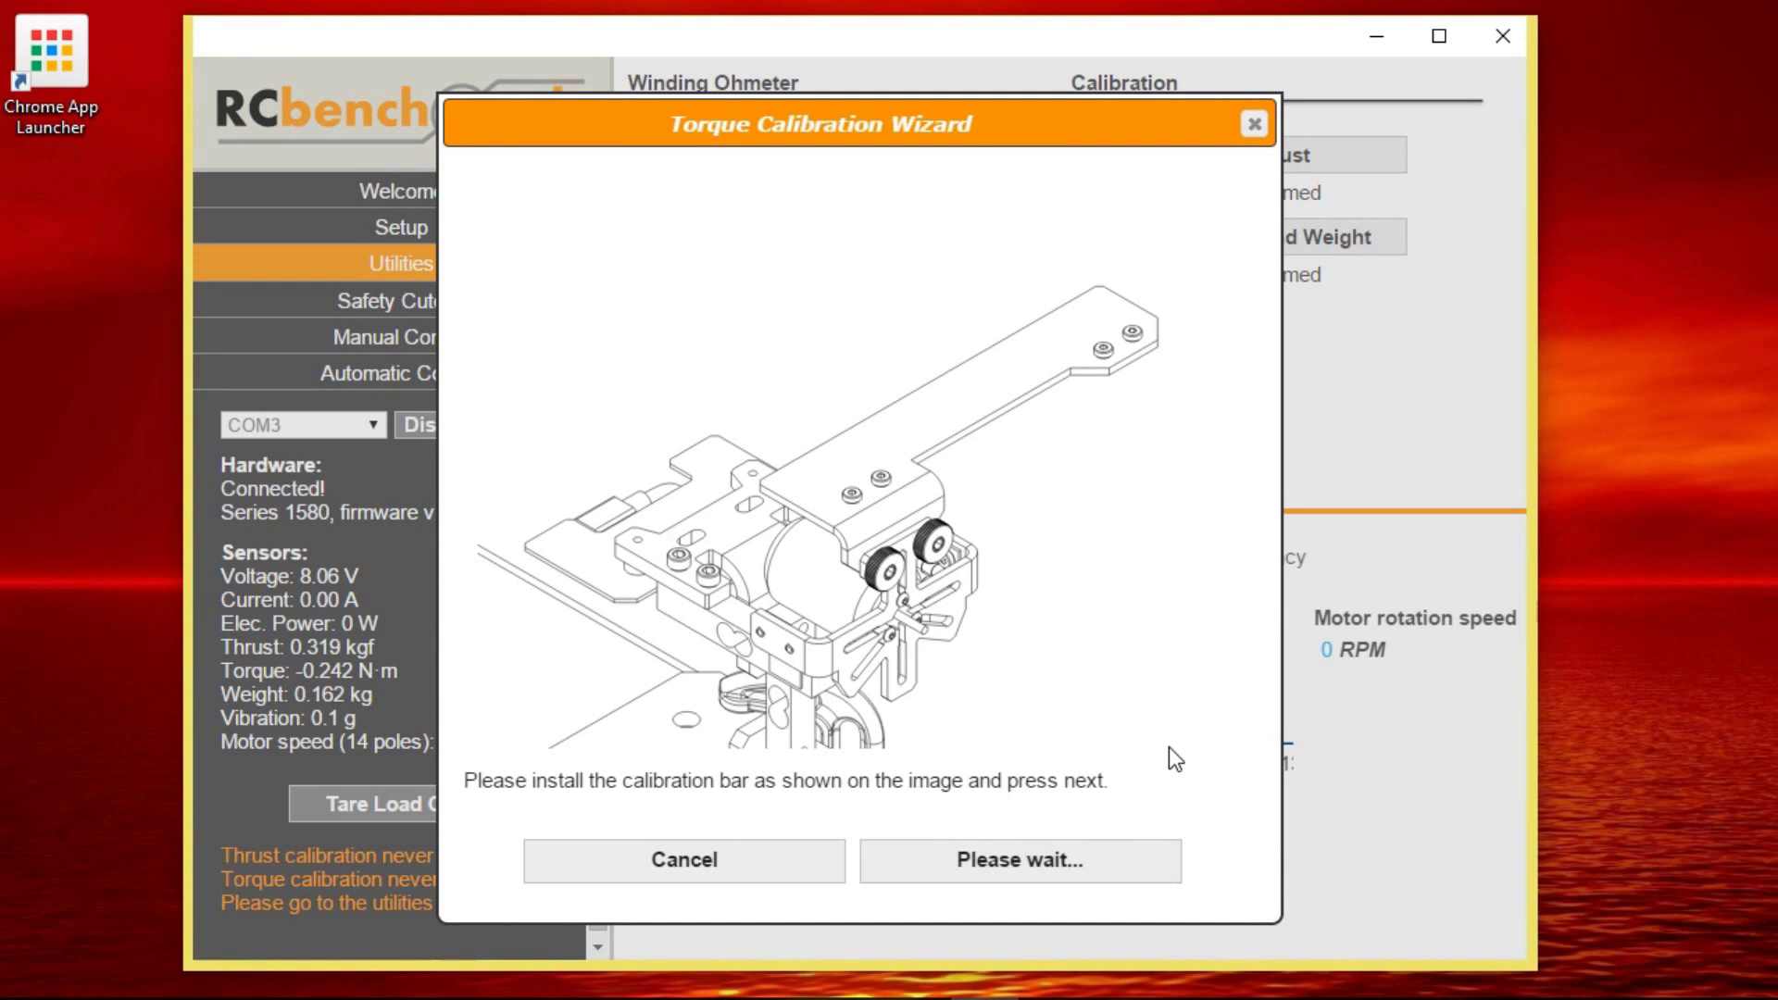
pyautogui.click(1111, 861)
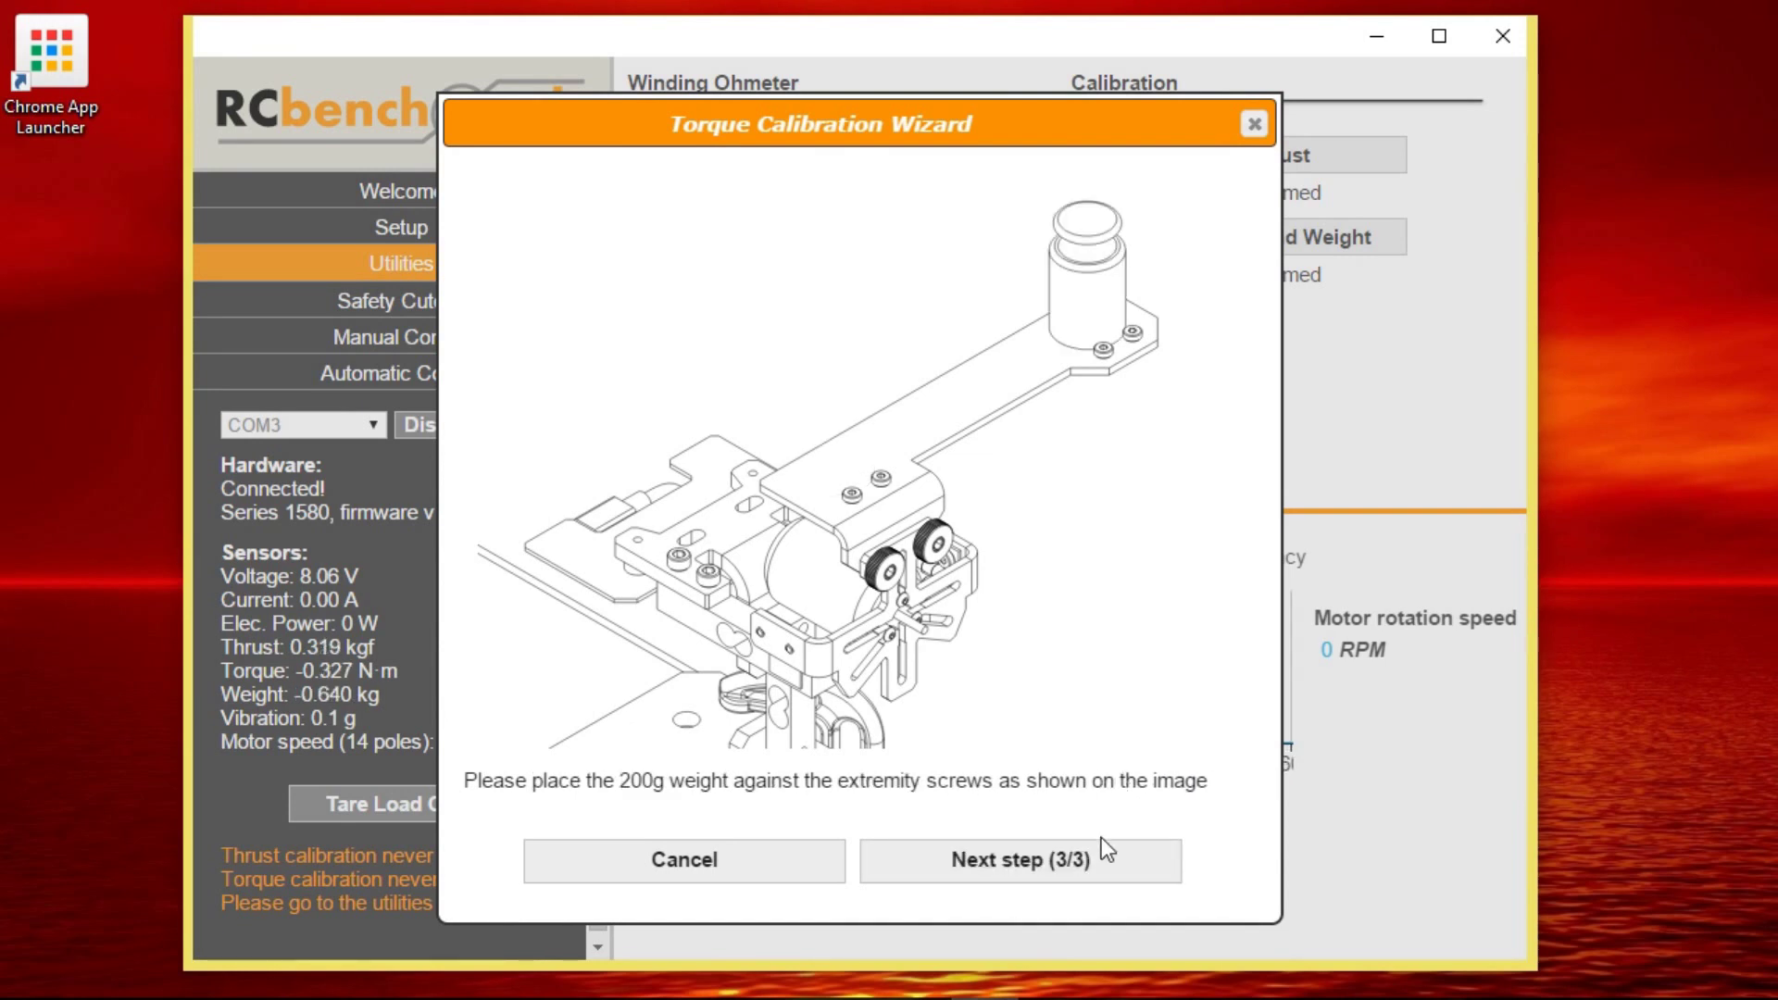
pyautogui.click(1115, 873)
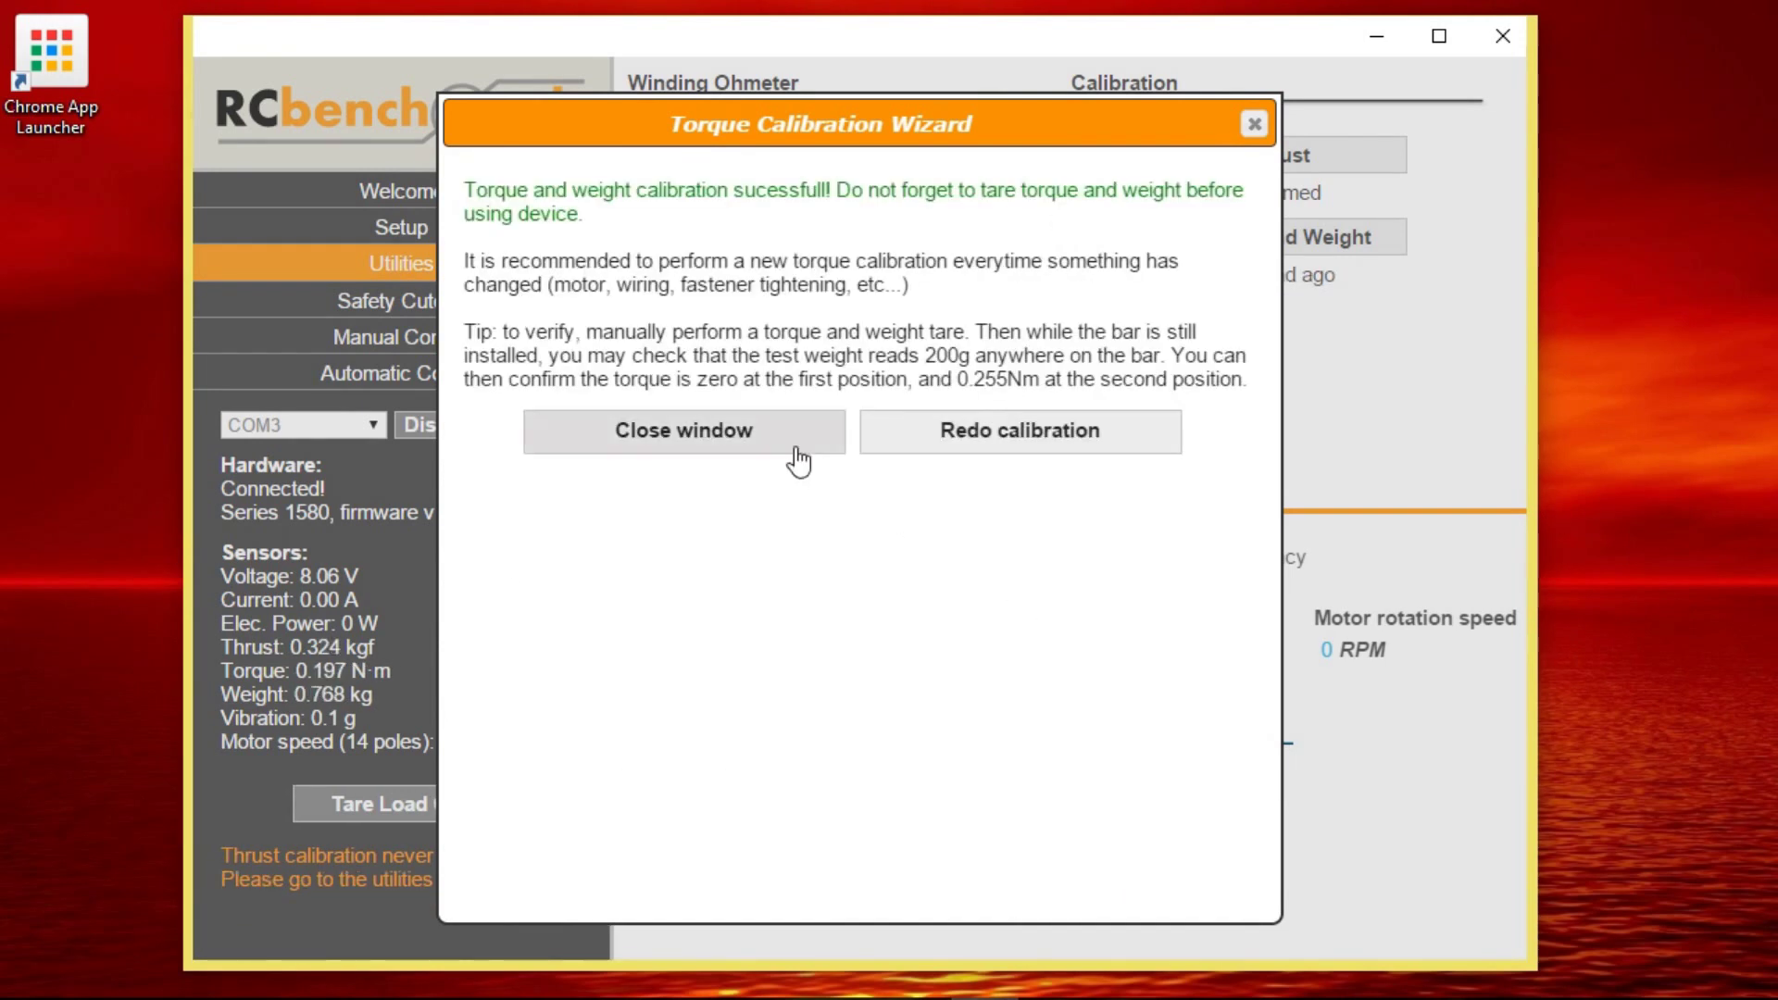
pyautogui.click(685, 432)
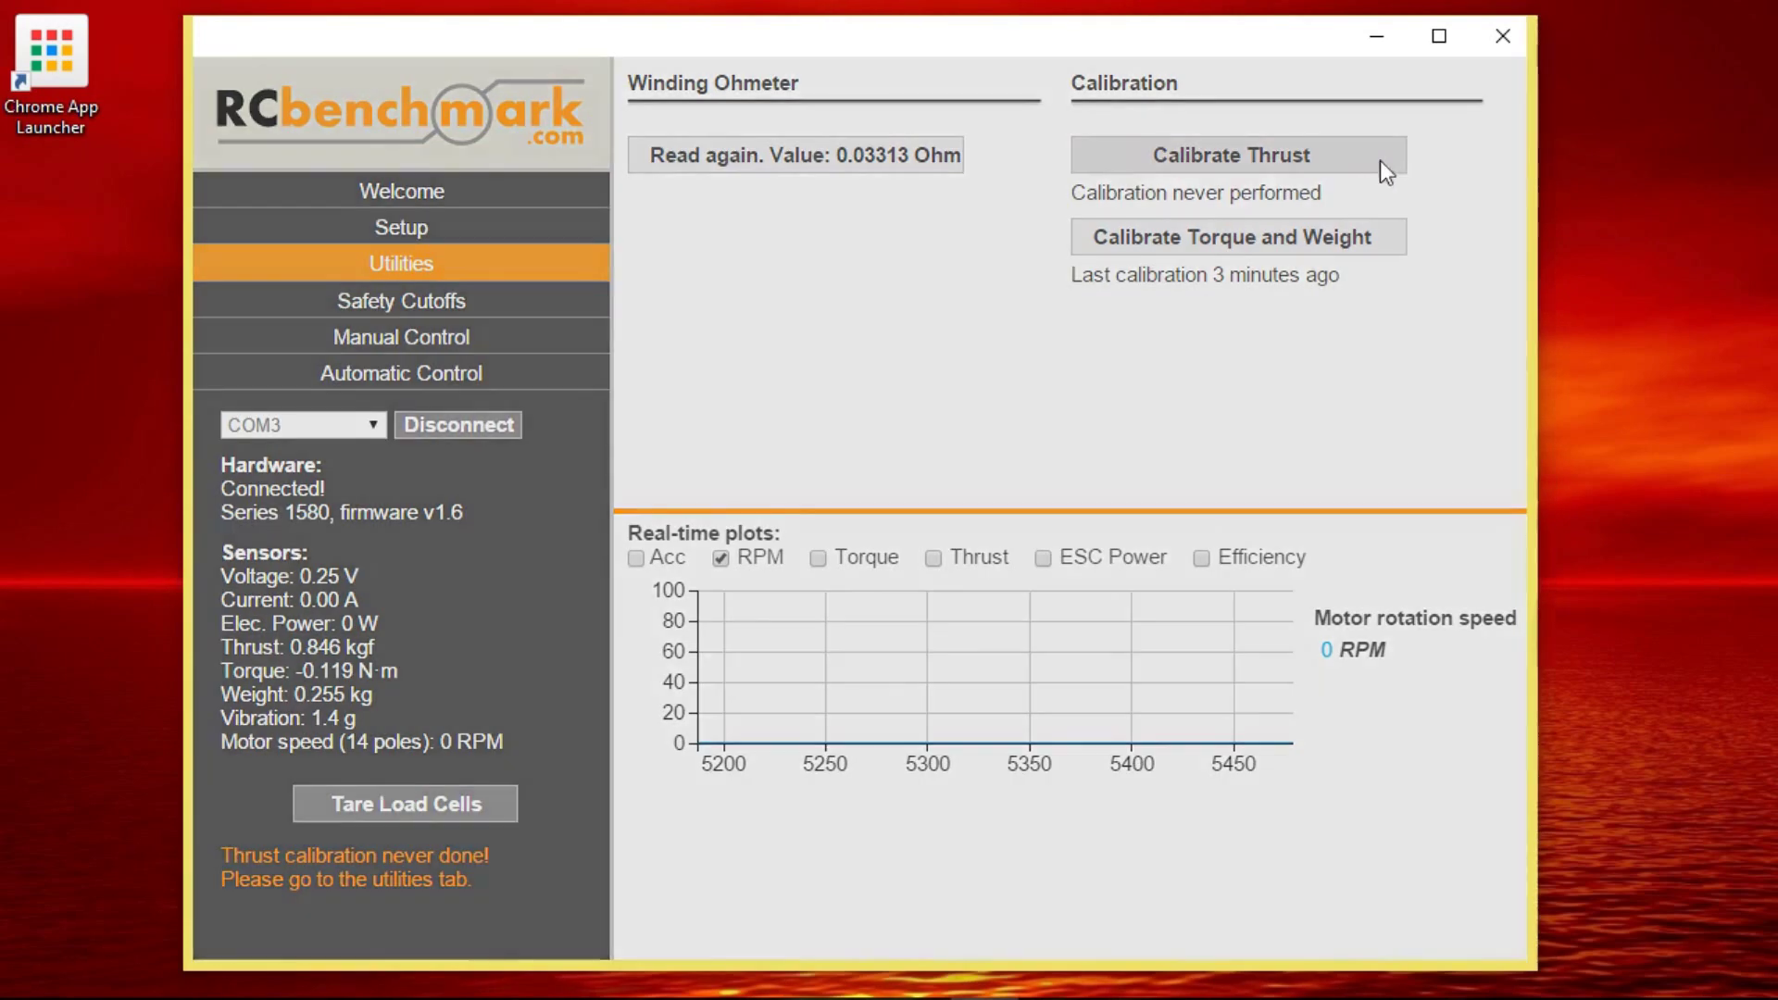
# - Complete the thrust calibration wizard with the device mounted horizontally
pyautogui.click(1232, 154)
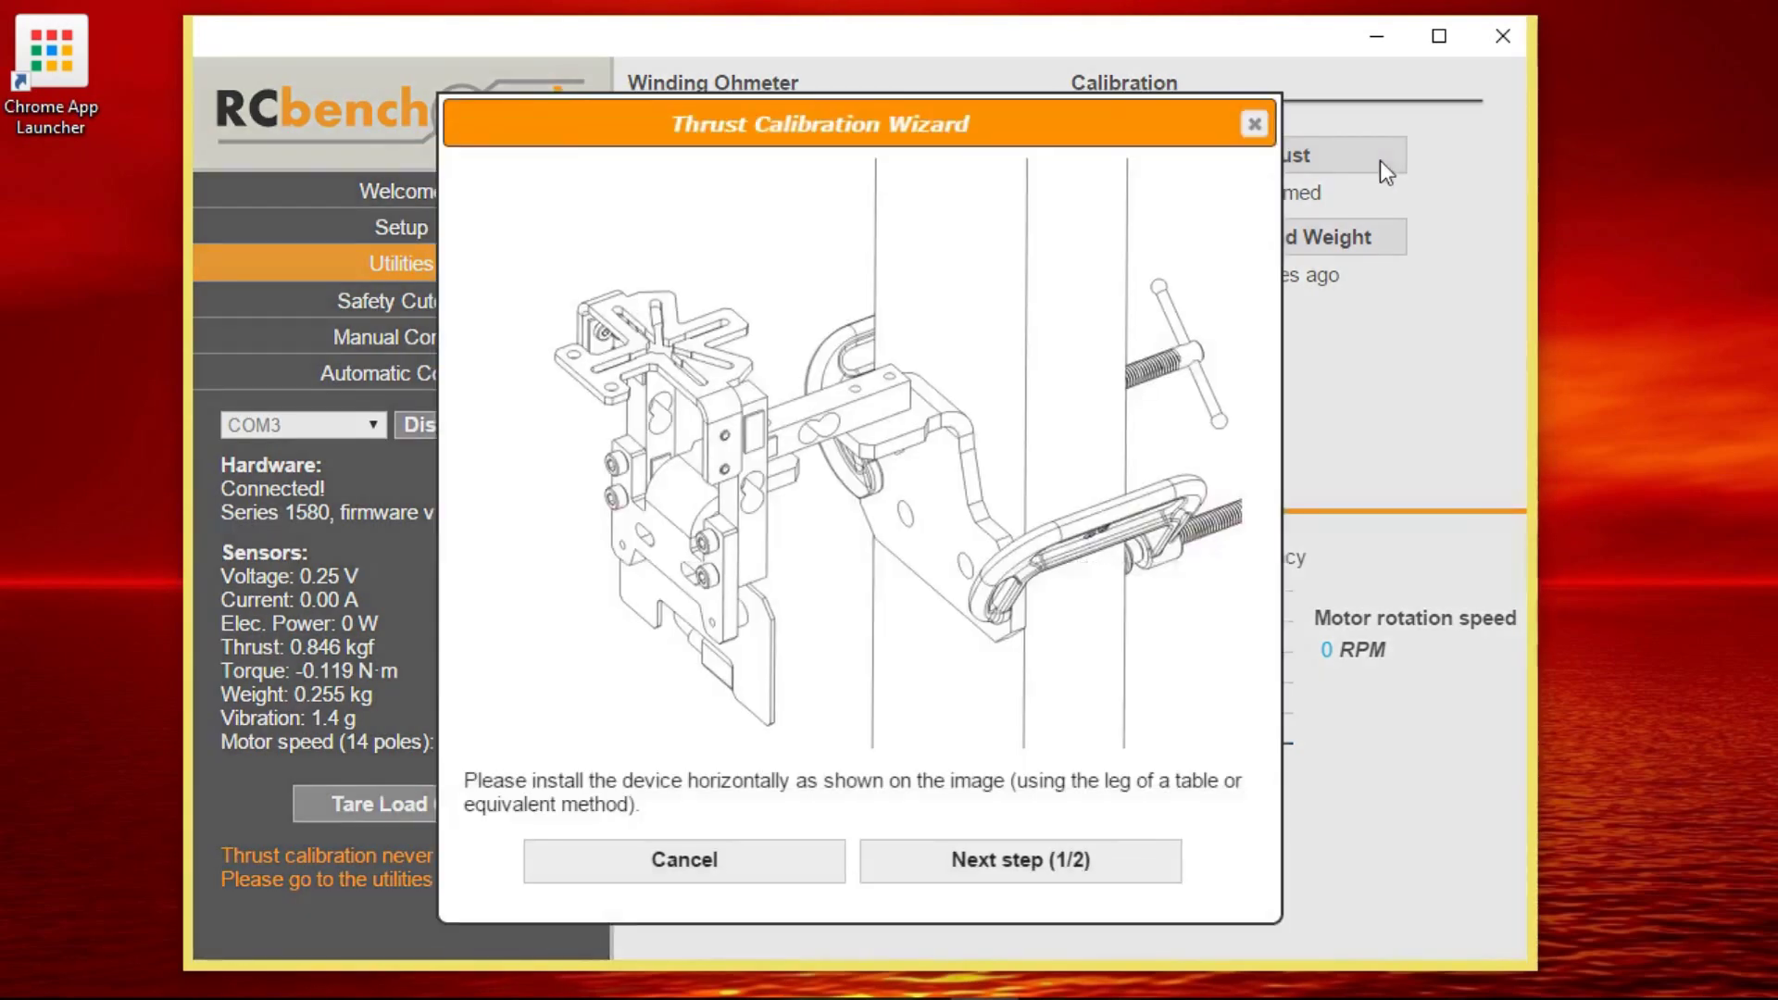
pyautogui.click(912, 858)
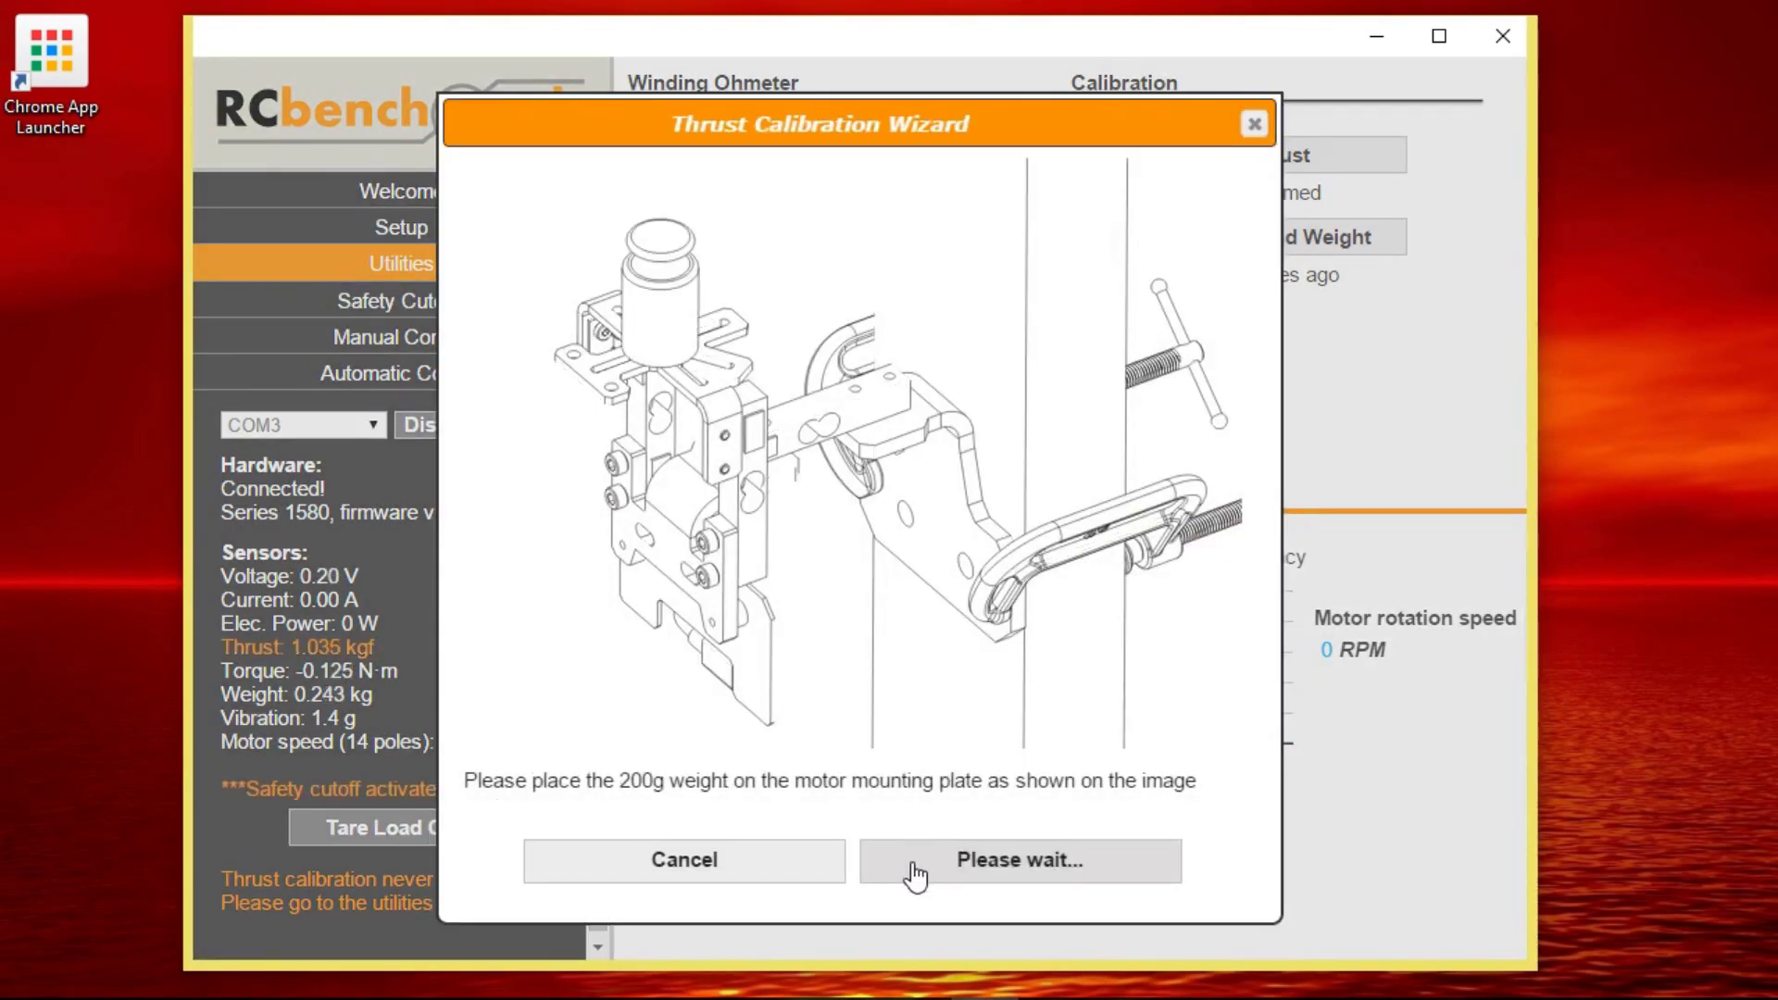
pyautogui.click(738, 323)
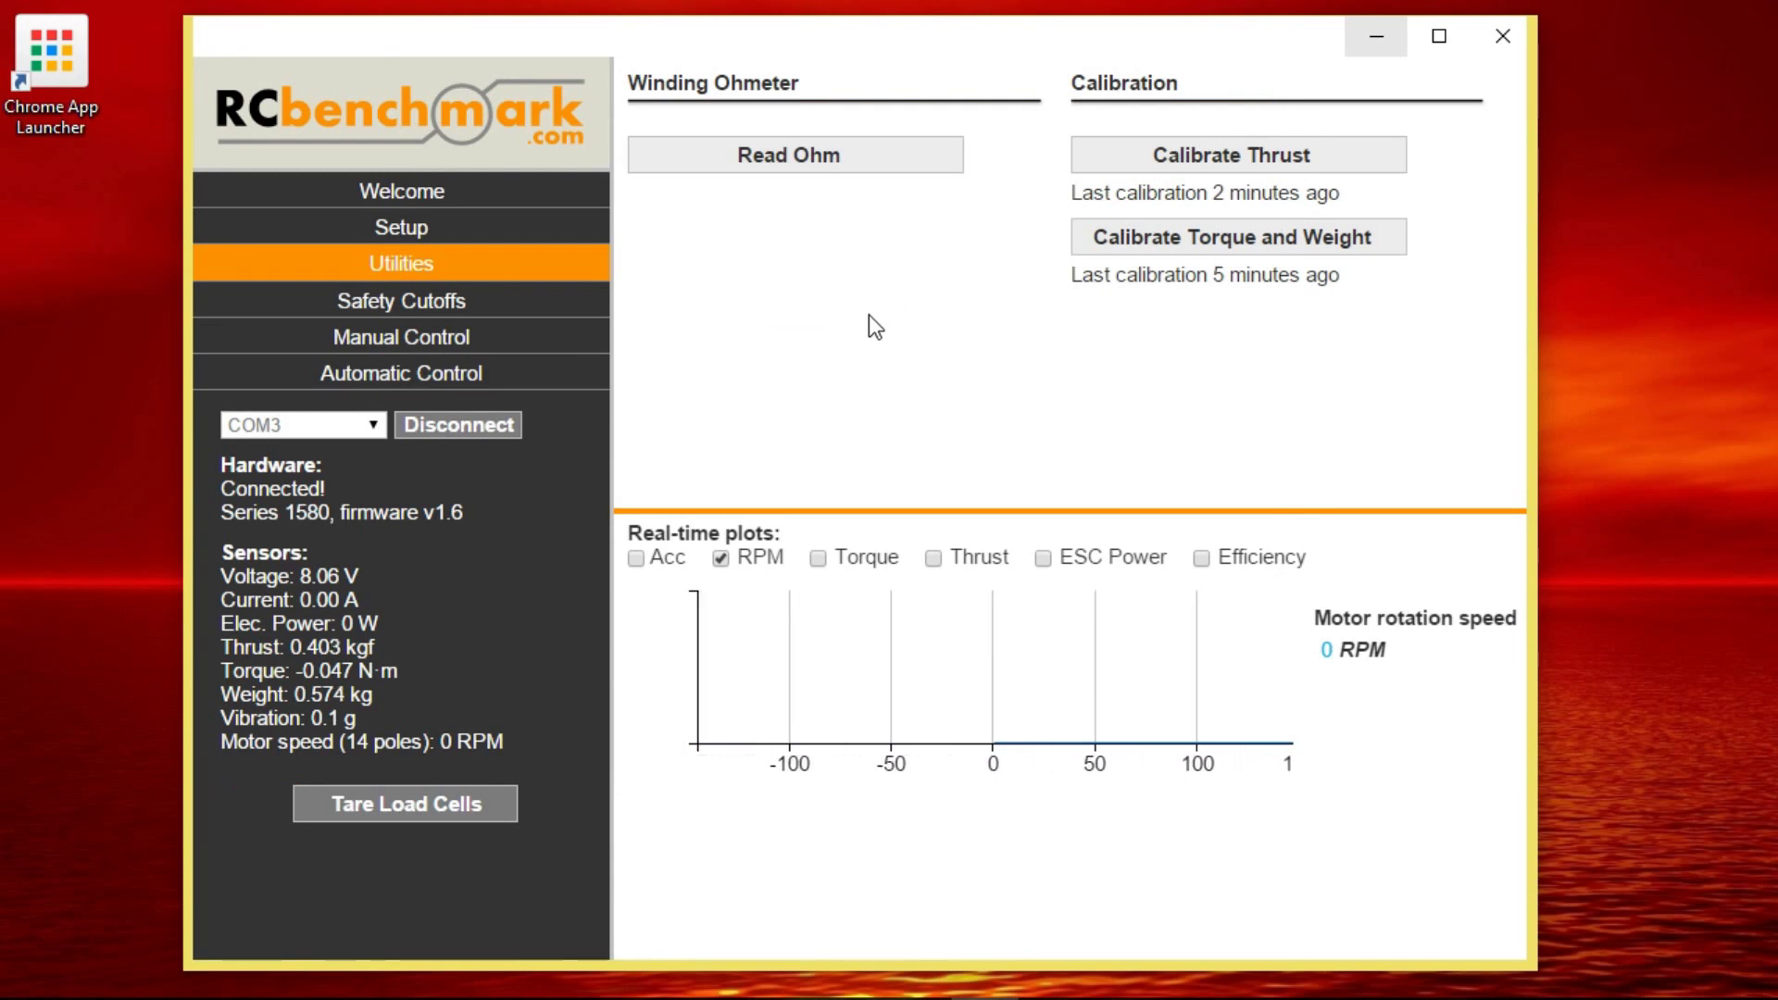
# - Swap the live plot from RPM to accelerometer and show the Safety Cutoffs page
pyautogui.click(721, 560)
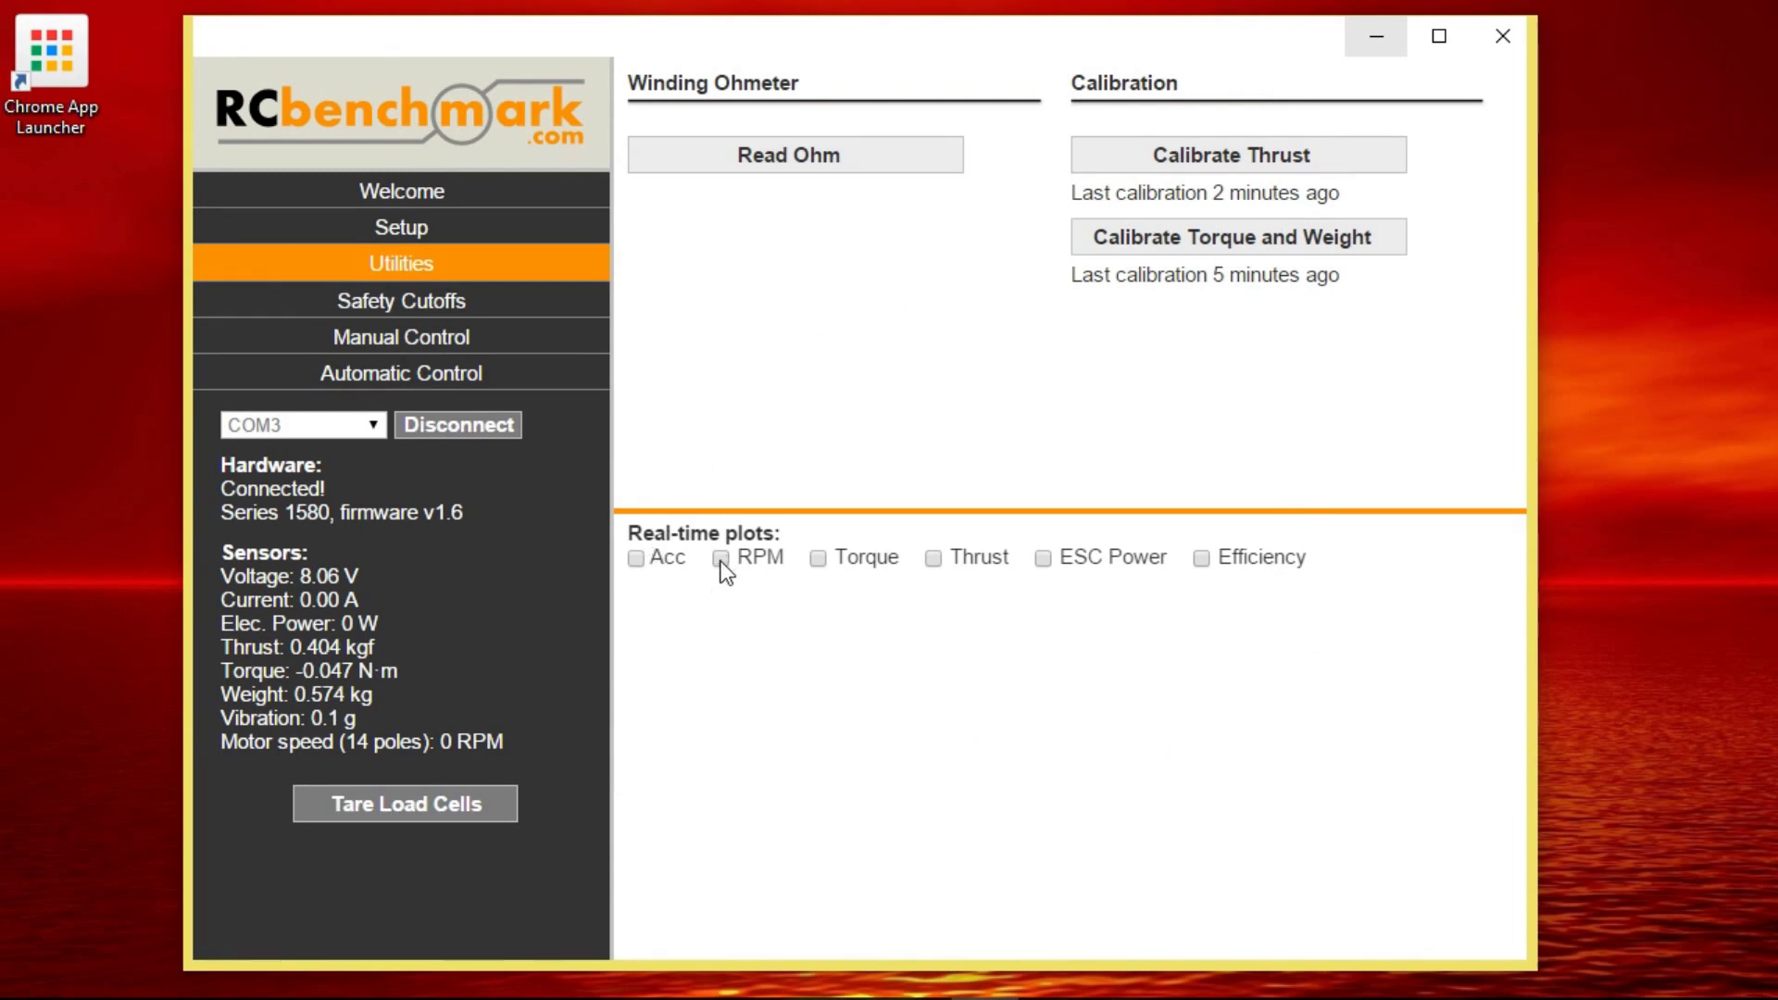
pyautogui.click(637, 559)
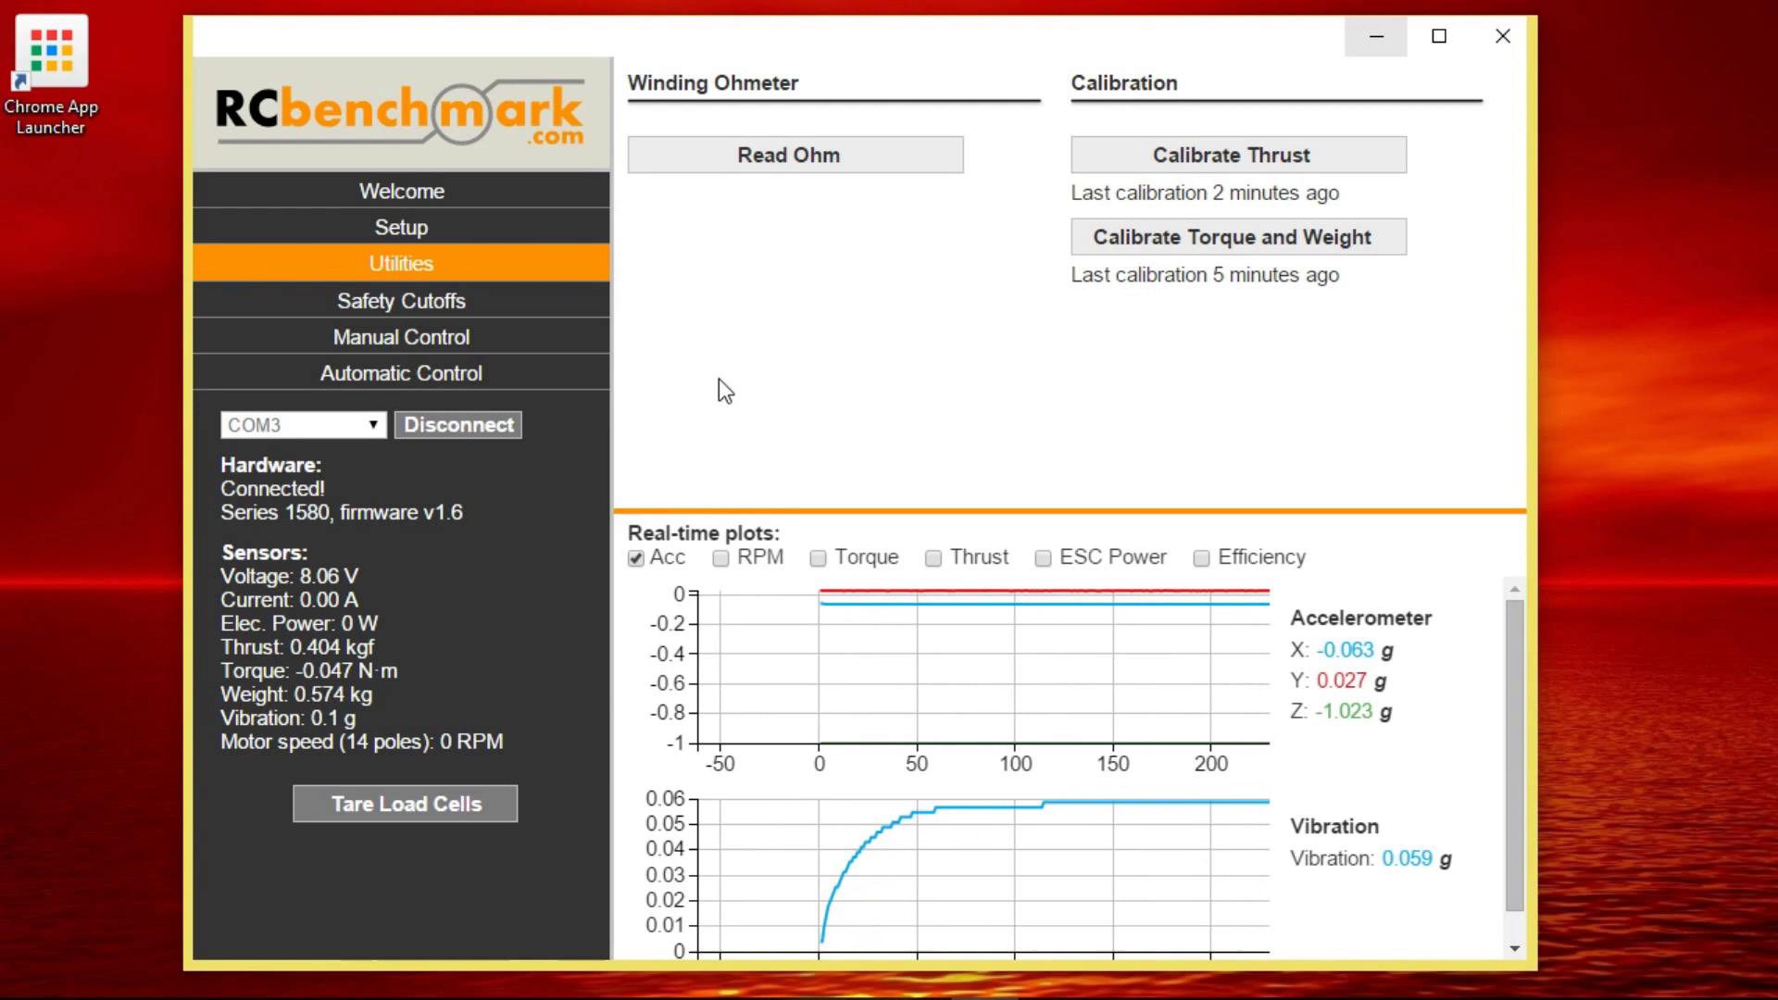
pyautogui.click(537, 298)
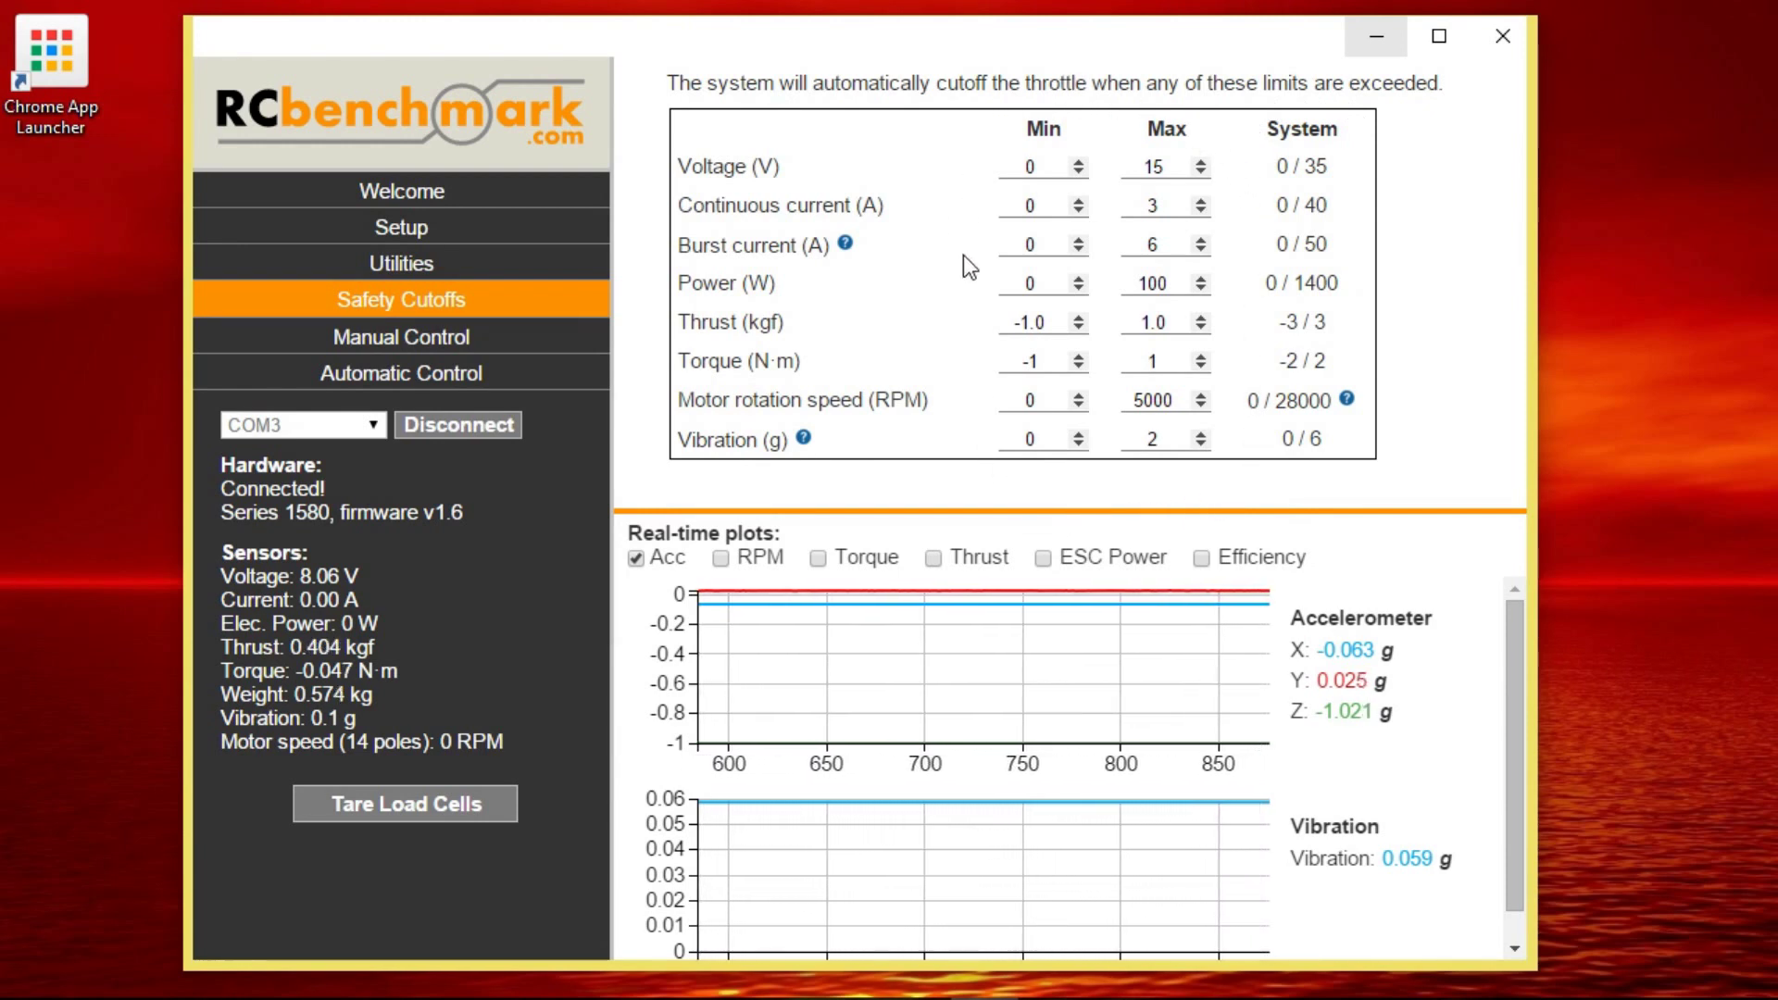
# - Change the Safety Cutoffs motor rotation speed Max value from 5000 to 2000 RPM
pyautogui.click(1134, 401)
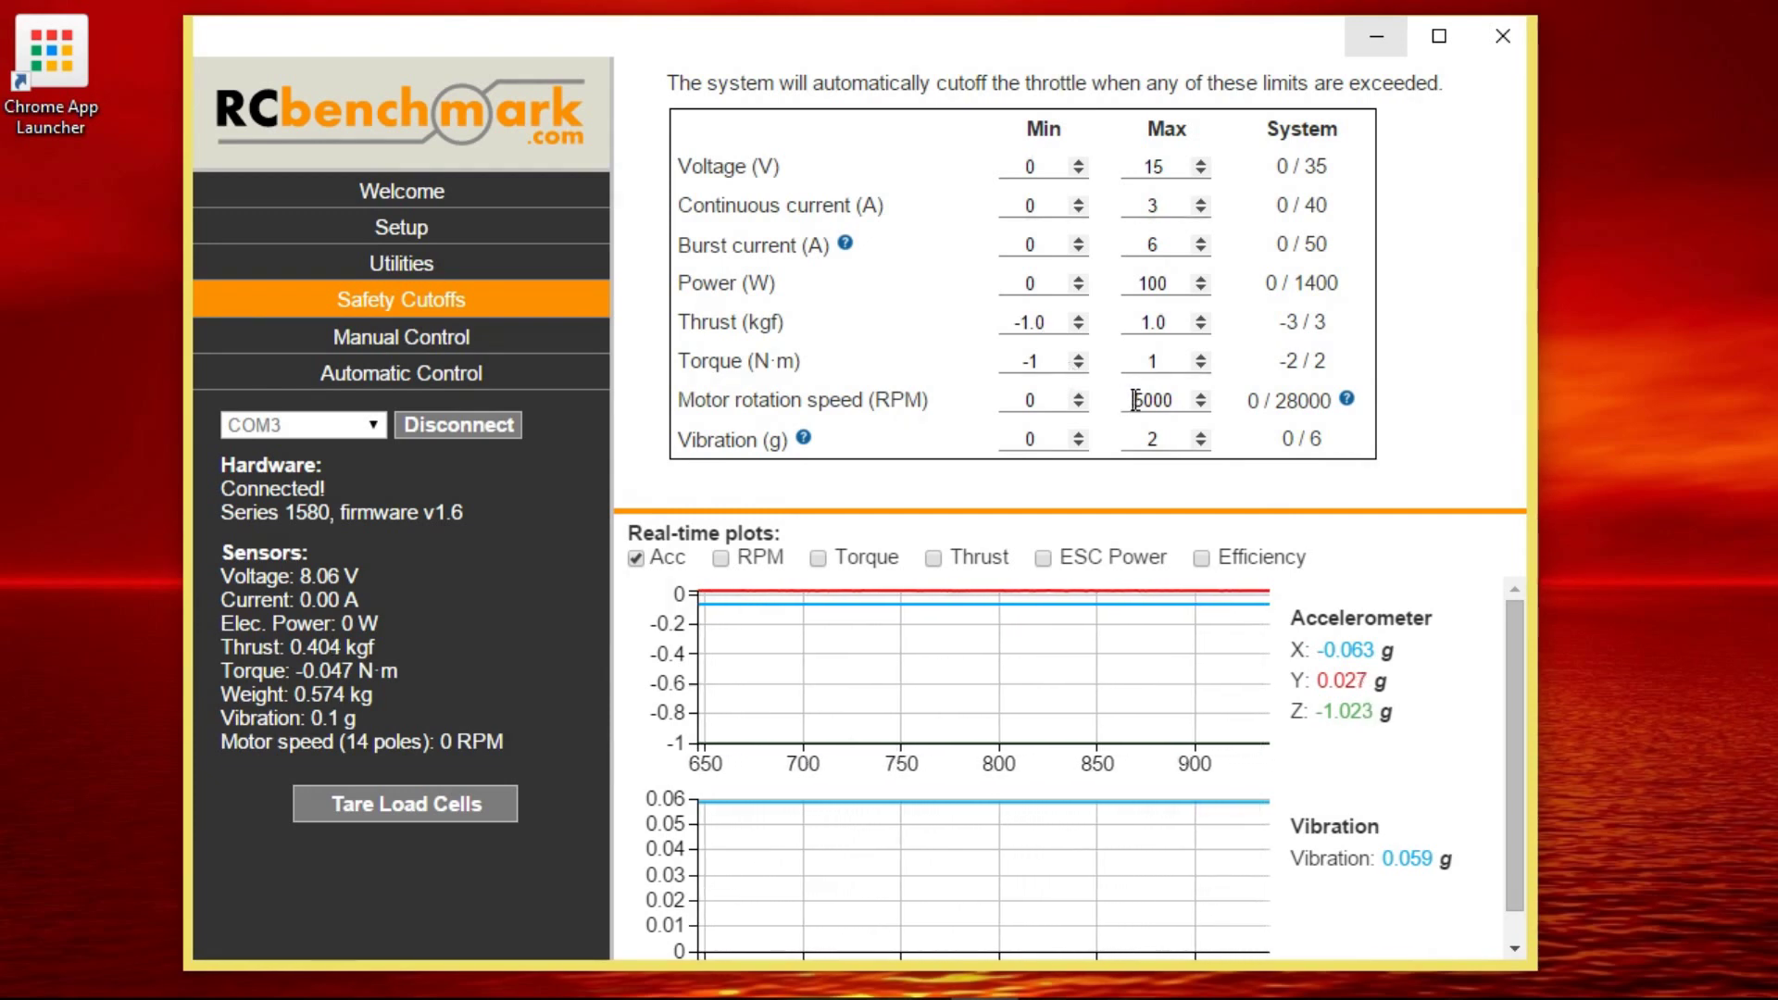
pyautogui.doubleClick(1134, 401)
pyautogui.click(1168, 361)
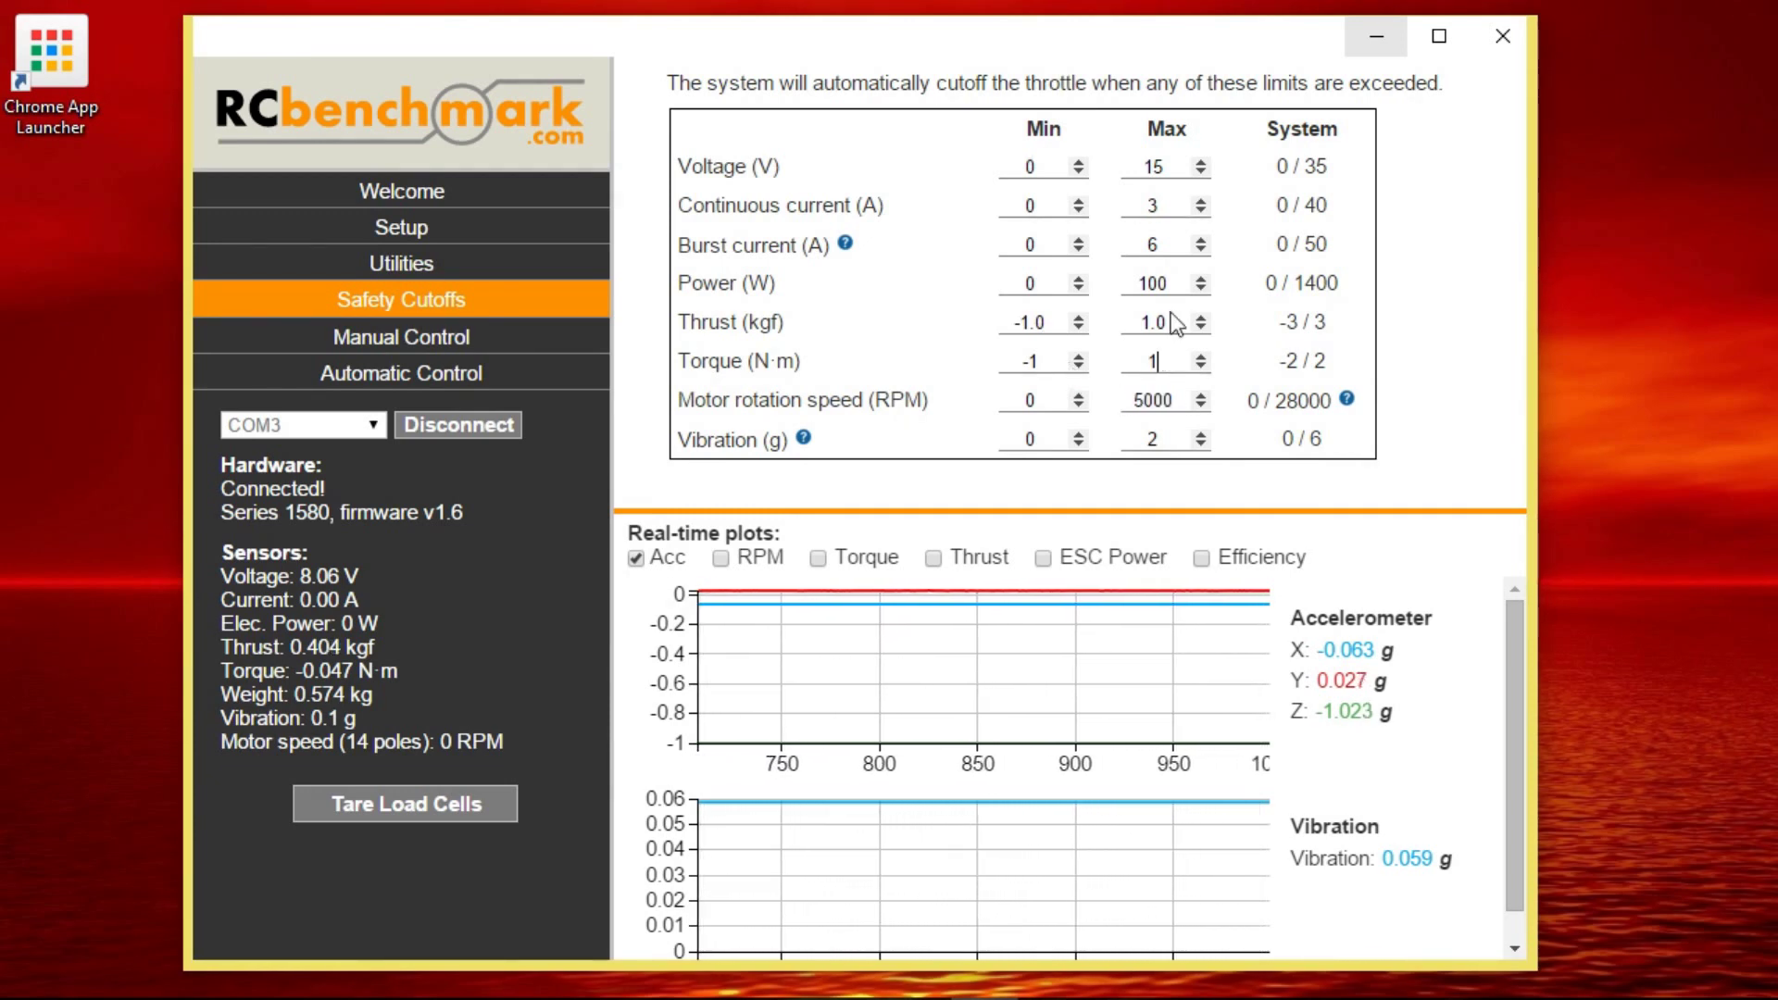
pyautogui.doubleClick(1150, 205)
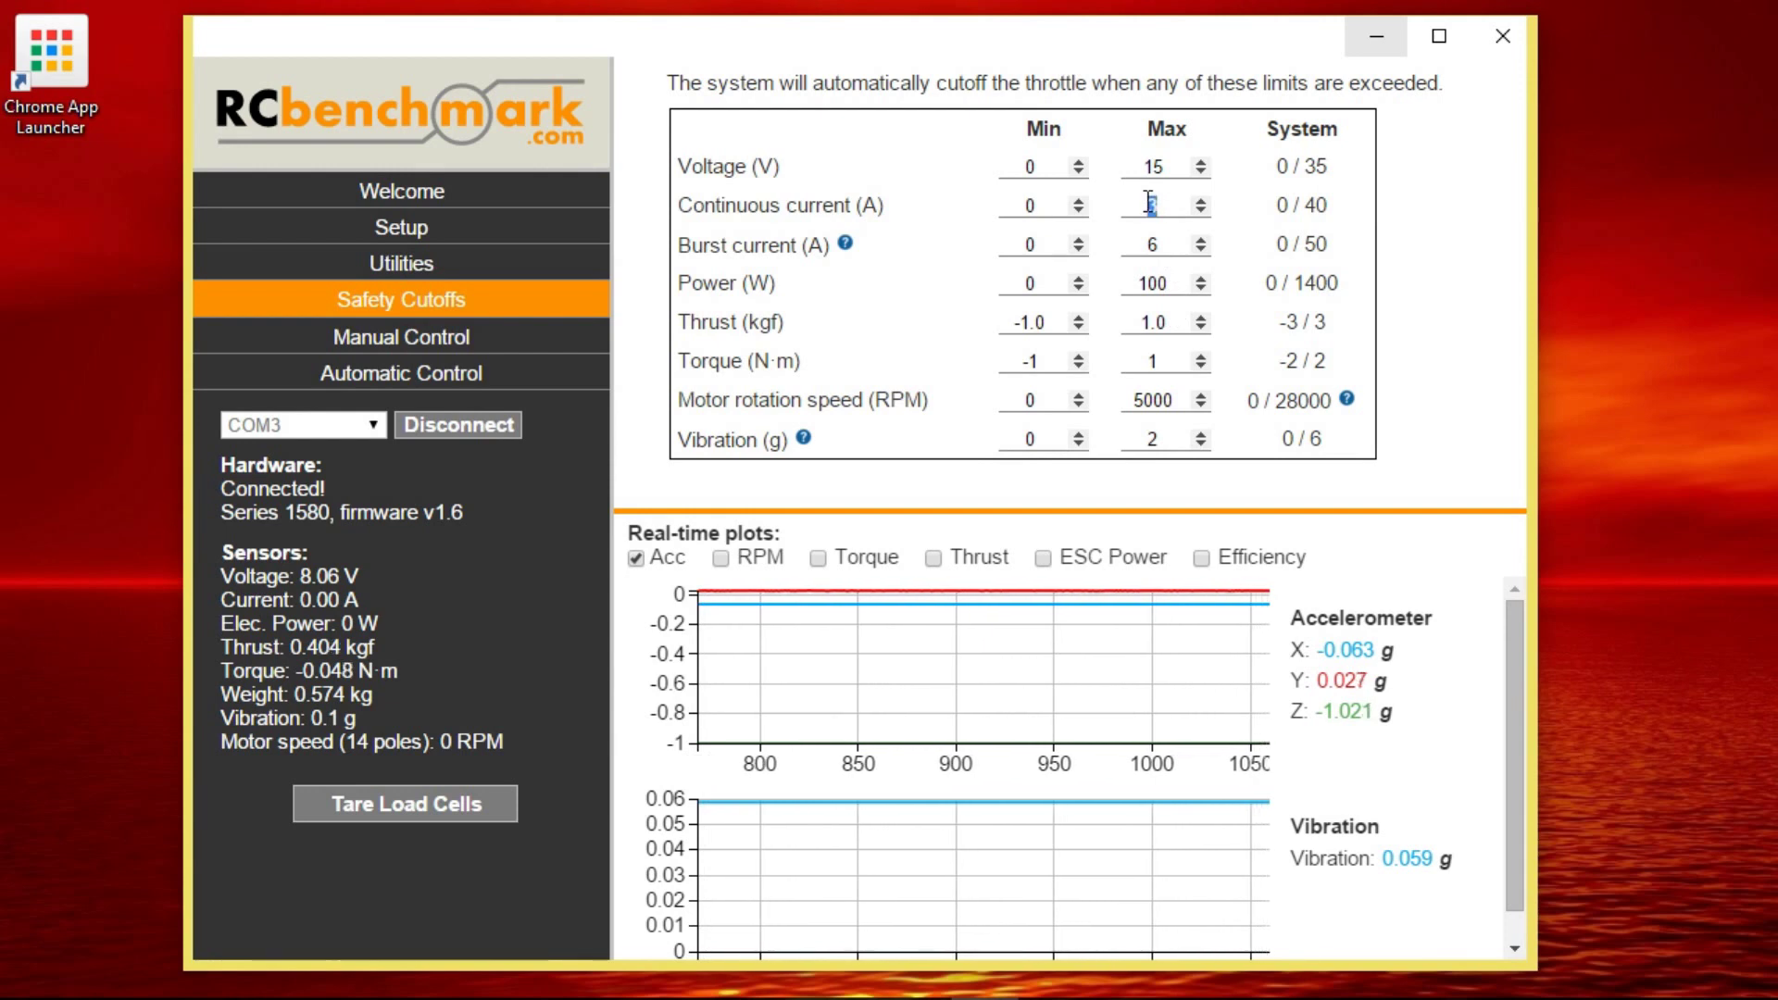
pyautogui.doubleClick(1150, 401)
pyautogui.write('4')
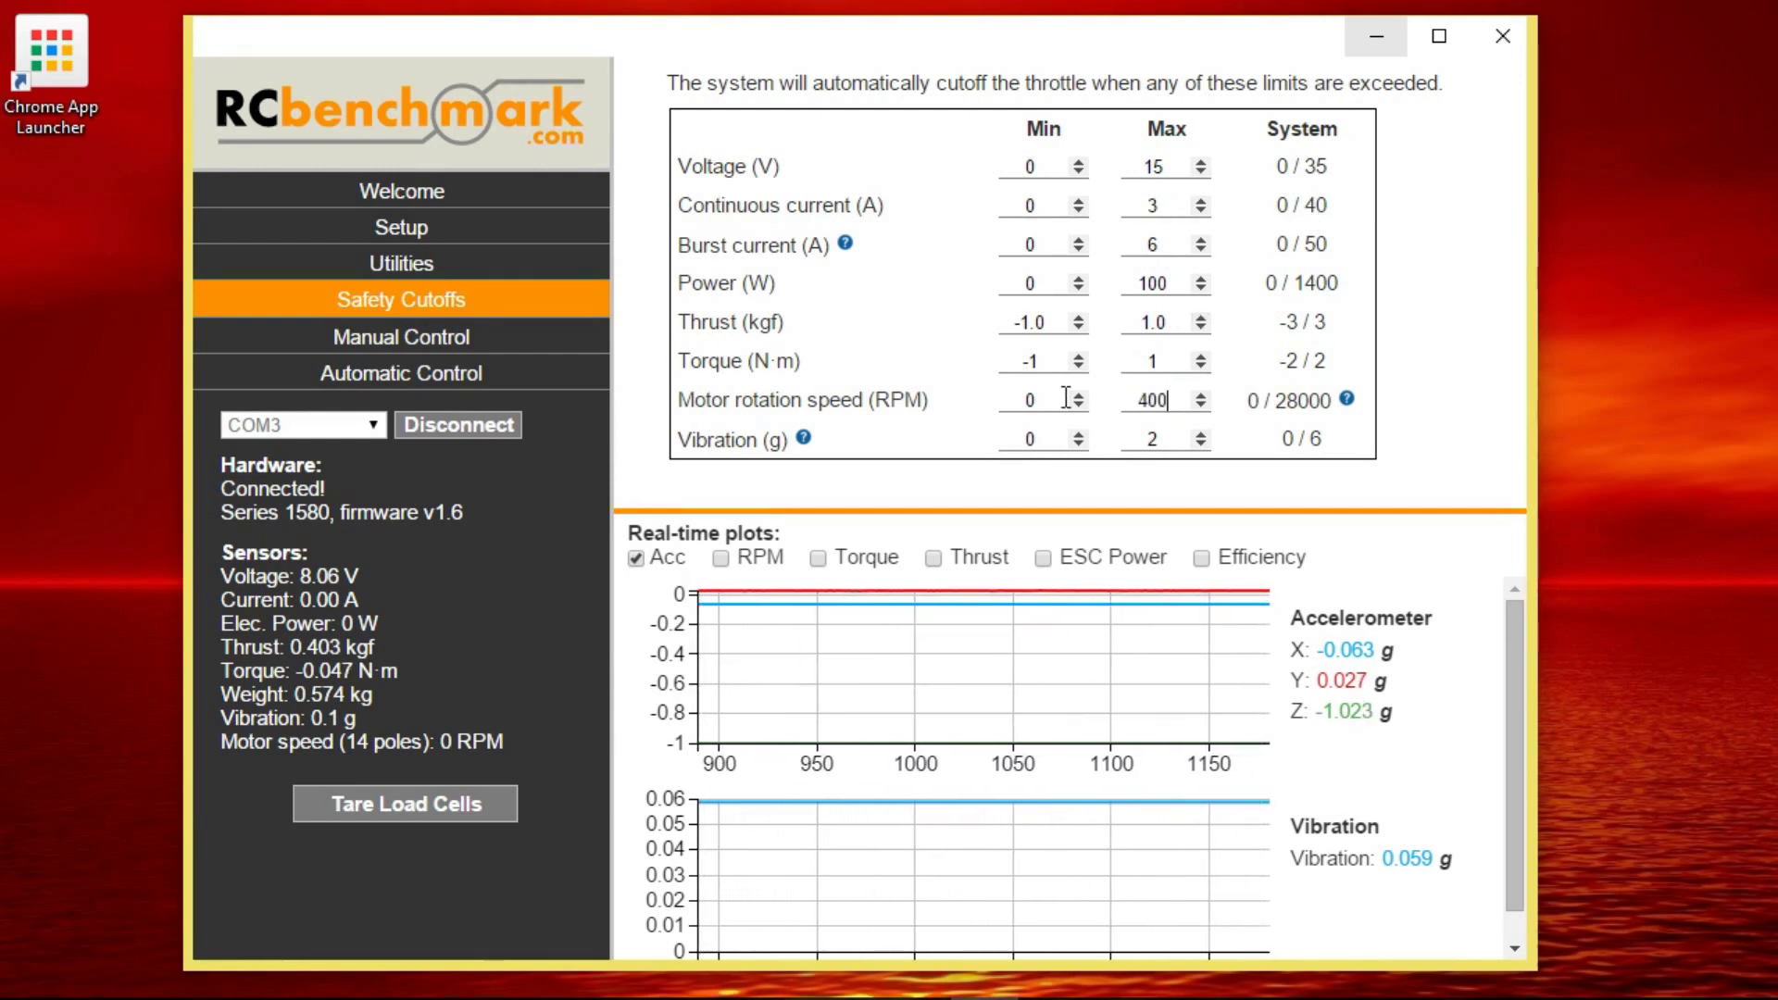
pyautogui.press('BackSpace')
pyautogui.press('BackSpace')
pyautogui.write('2000')
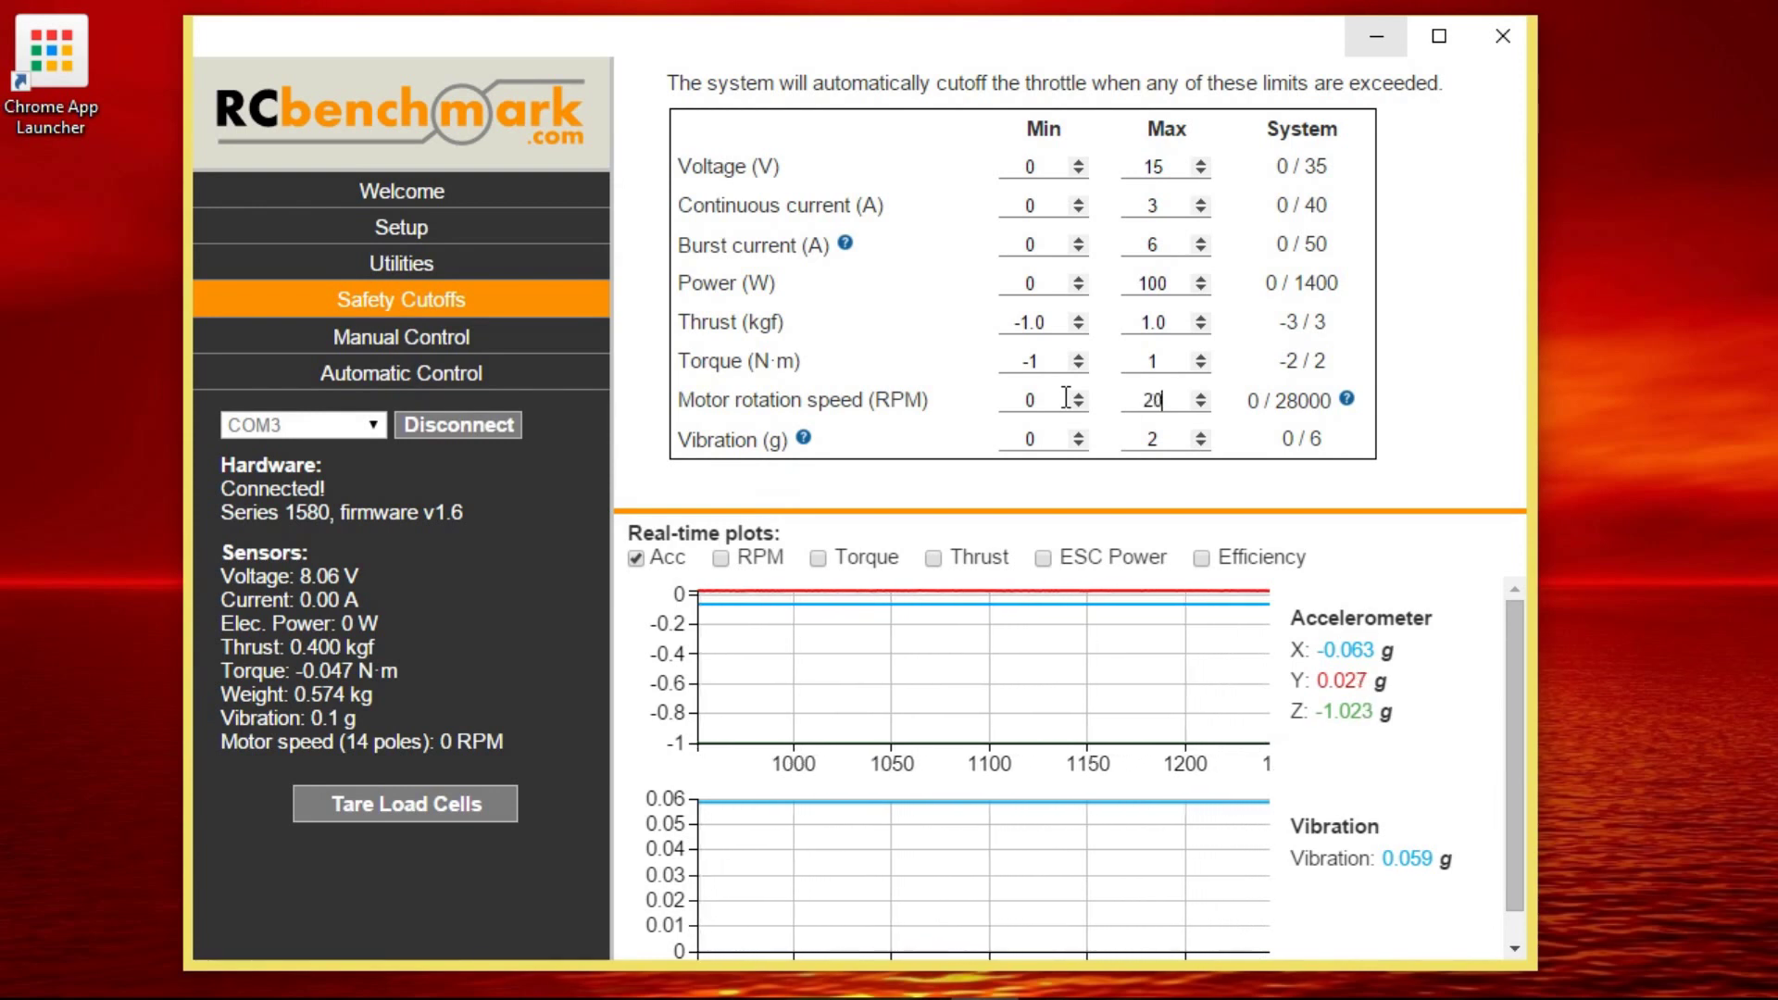
# - Arm the ESC output under manual control and raise the throttle to about 1135
pyautogui.click(569, 345)
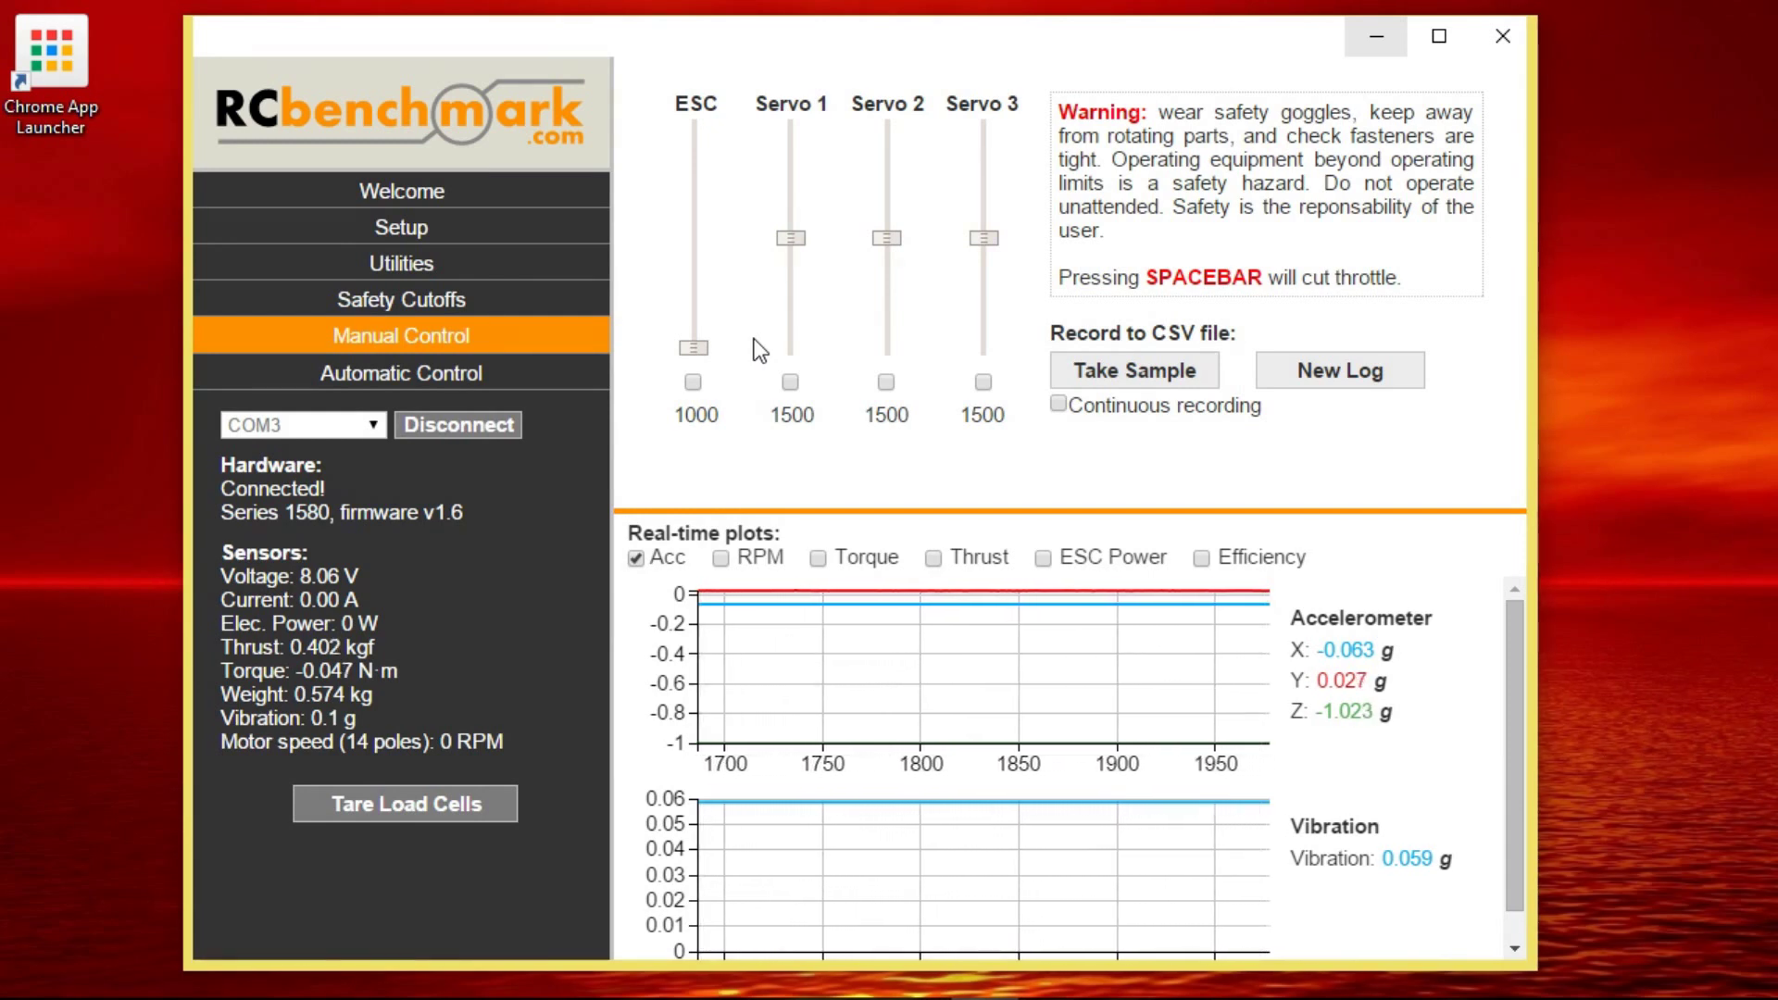
pyautogui.click(697, 384)
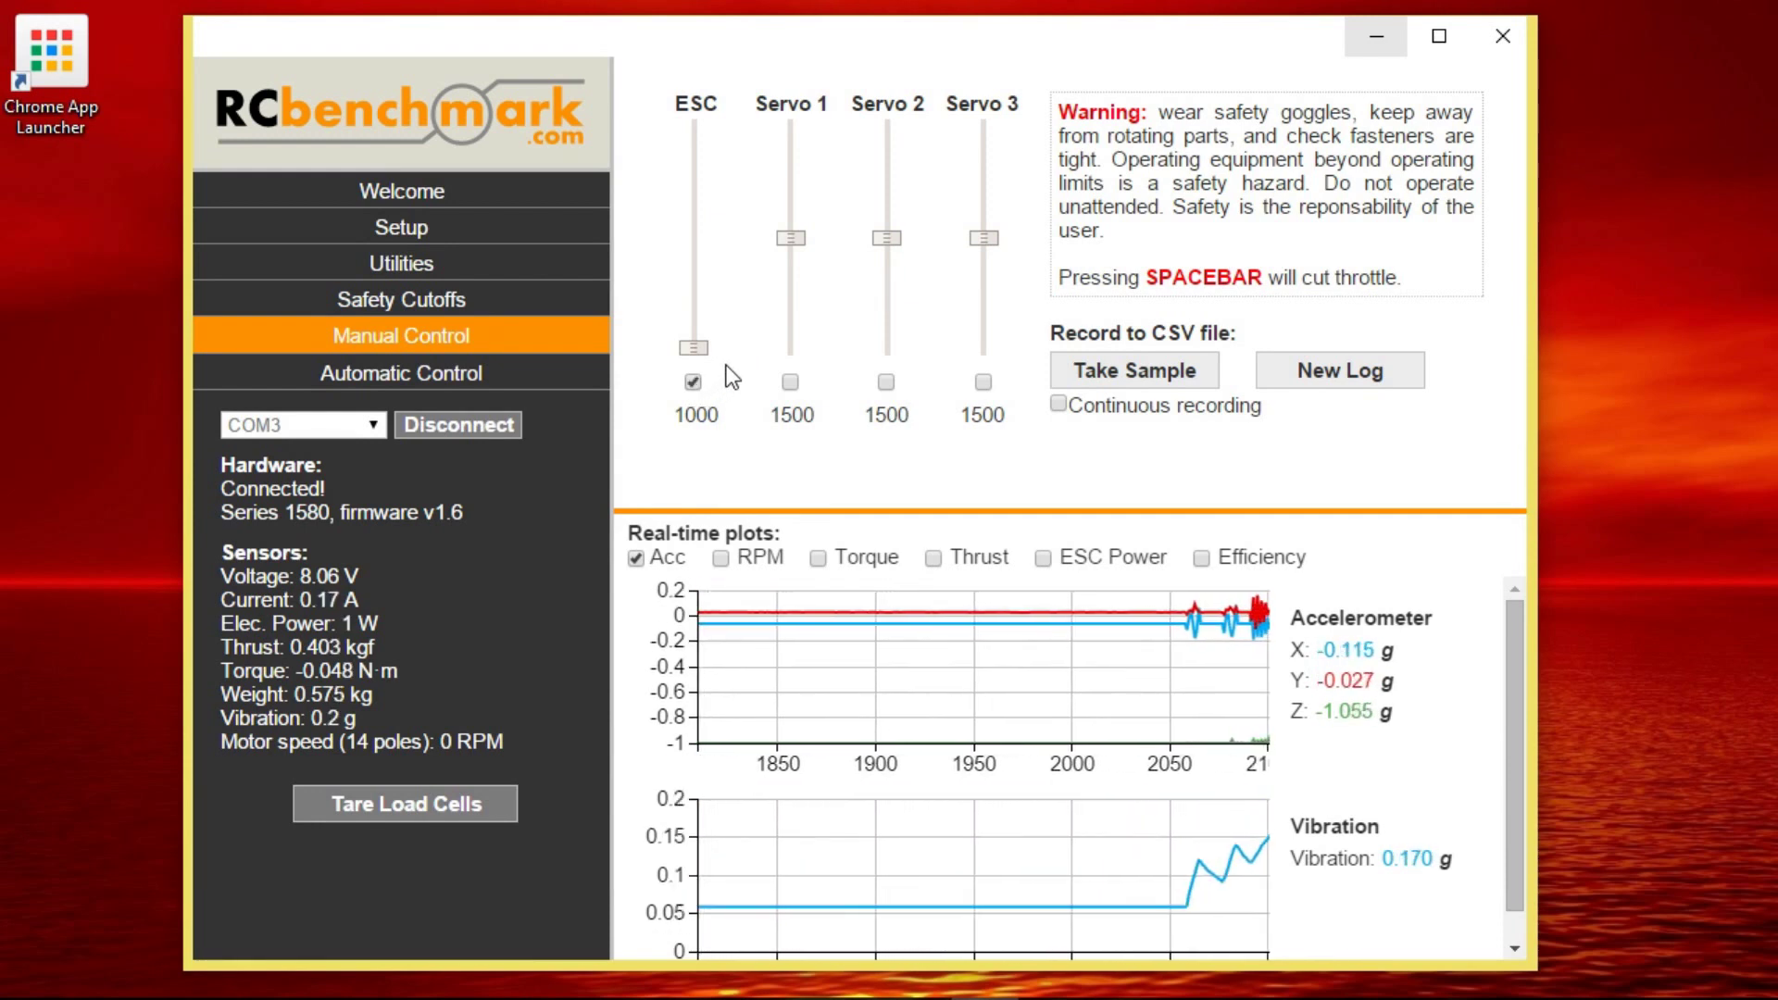
pyautogui.moveTo(694, 349); pyautogui.dragTo(696, 312)
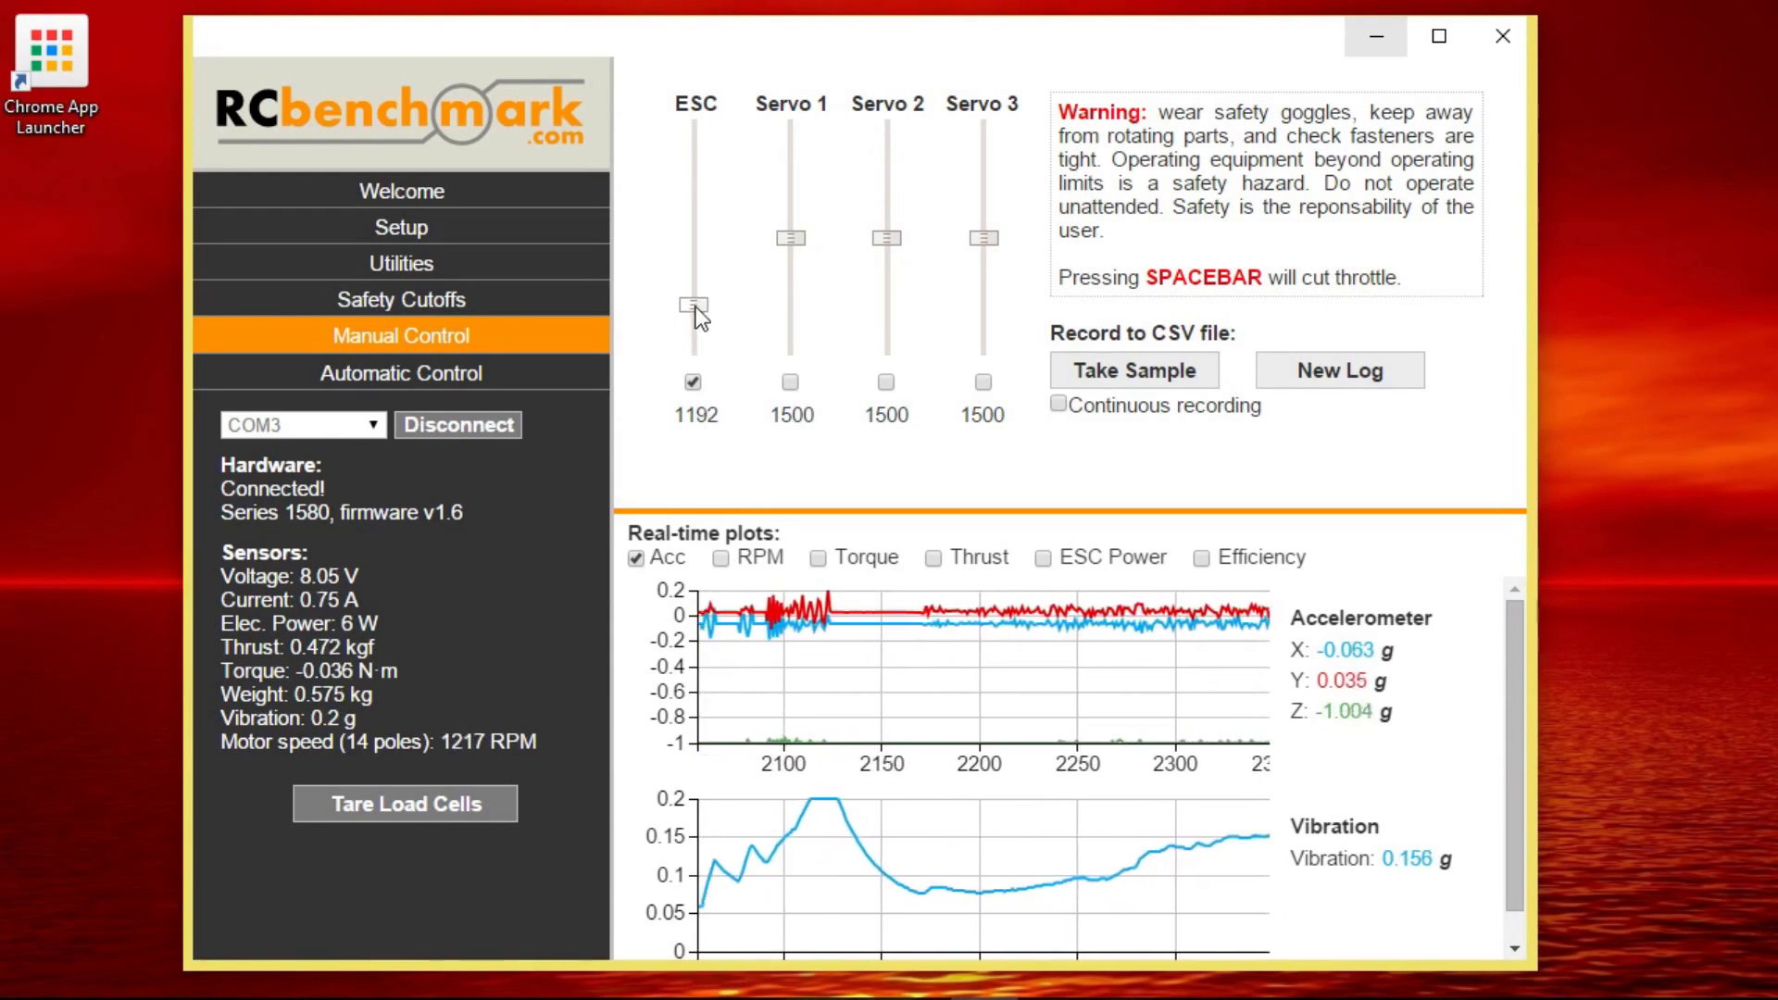
pyautogui.moveTo(698, 318); pyautogui.dragTo(698, 308)
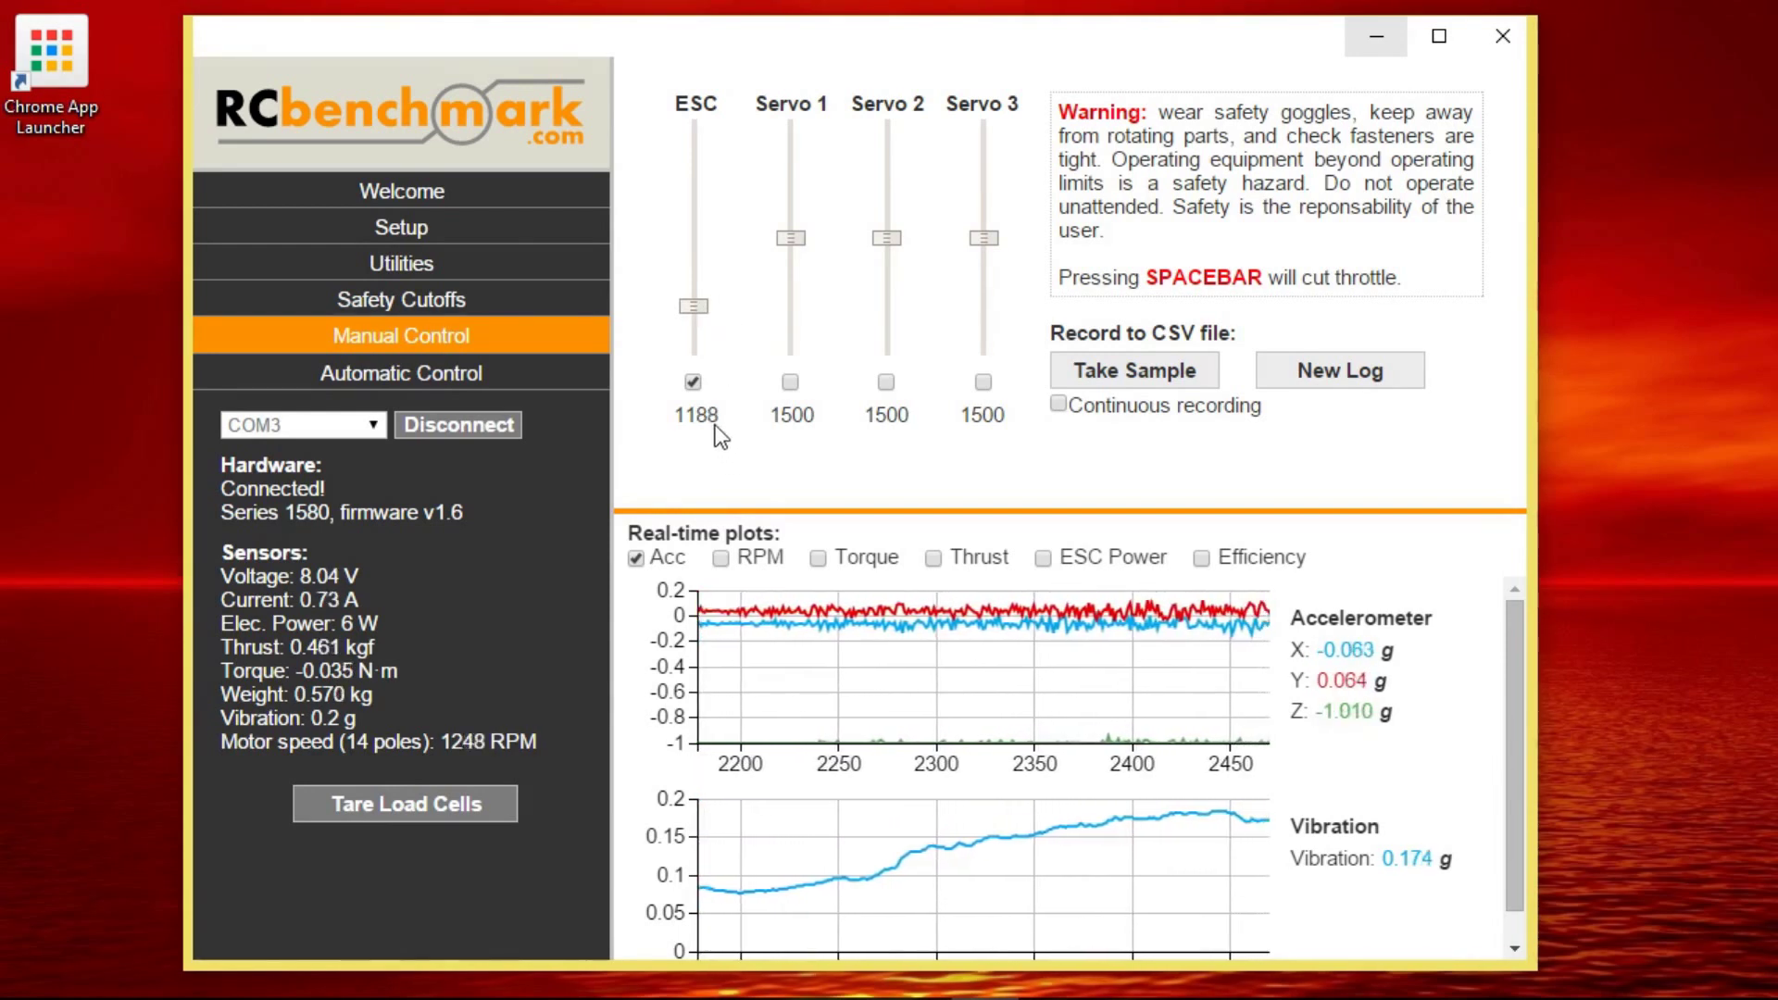
# - Set Servo 1 to 1569 and Servo 2 to 1368, with the throttle cut back to 1000
pyautogui.moveTo(791, 237)
pyautogui.mouseDown()
pyautogui.moveTo(794, 284)
pyautogui.moveTo(791, 223)
pyautogui.mouseUp()
pyautogui.moveTo(693, 305); pyautogui.dragTo(694, 348)
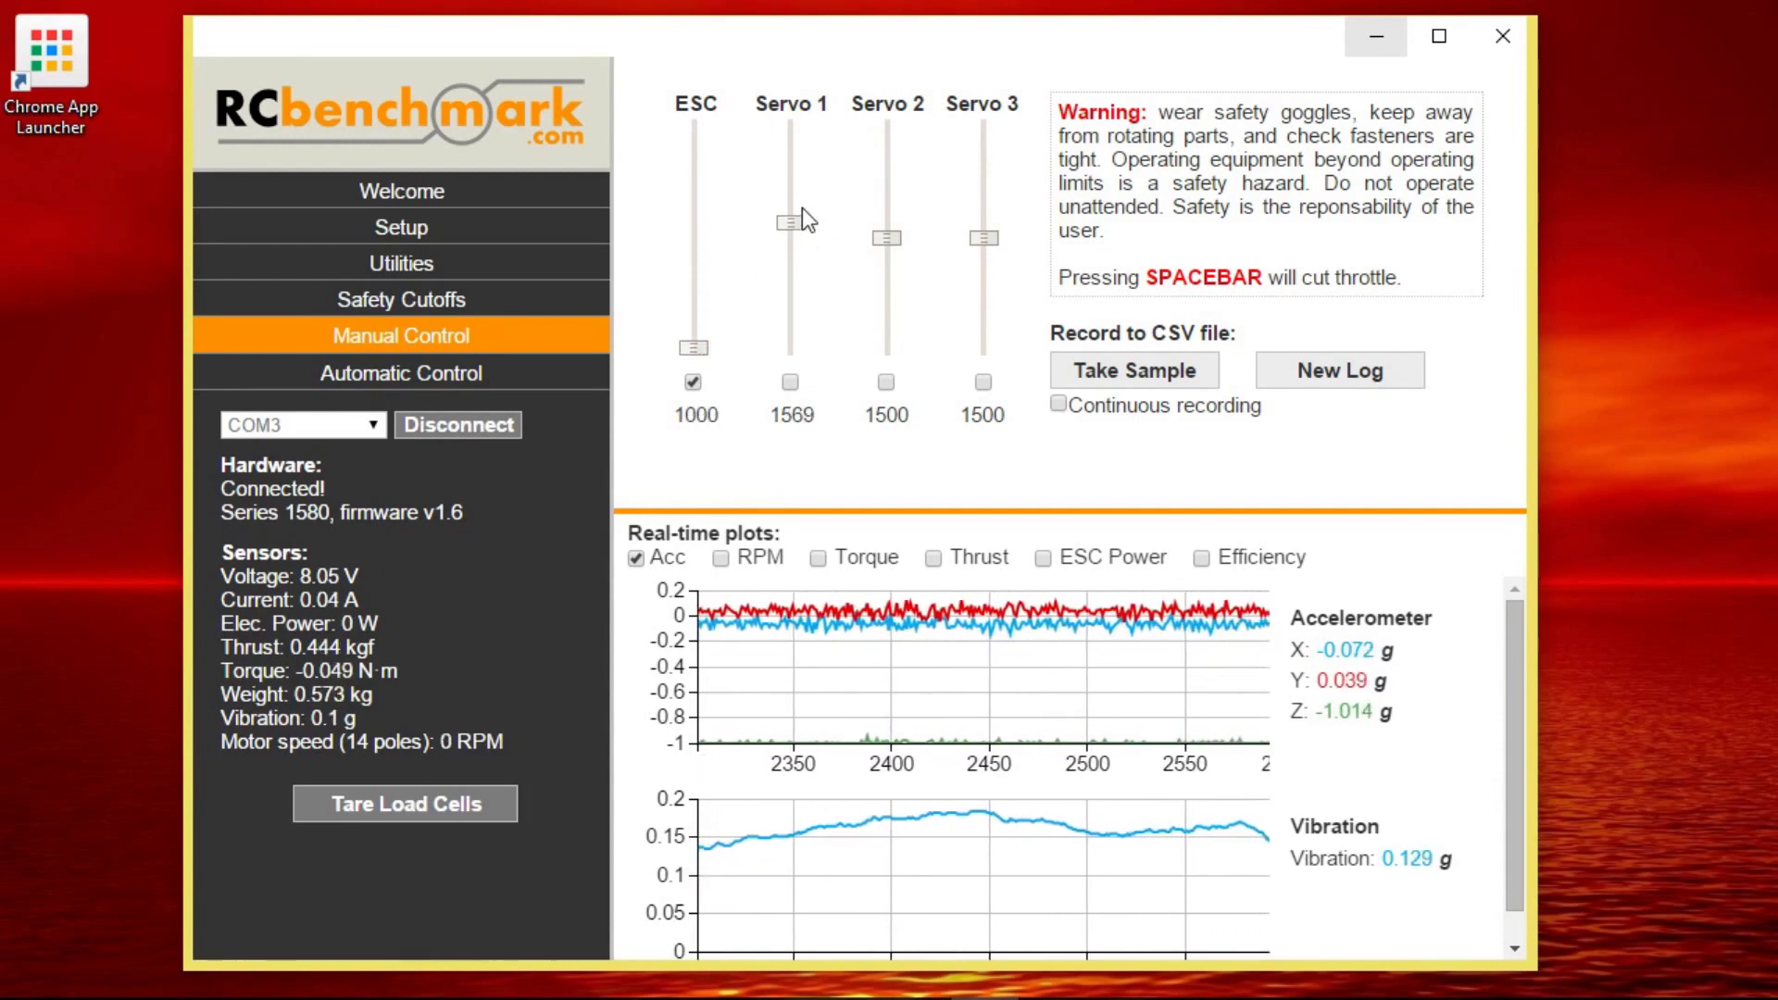
pyautogui.moveTo(886, 239); pyautogui.dragTo(886, 266)
pyautogui.click(885, 383)
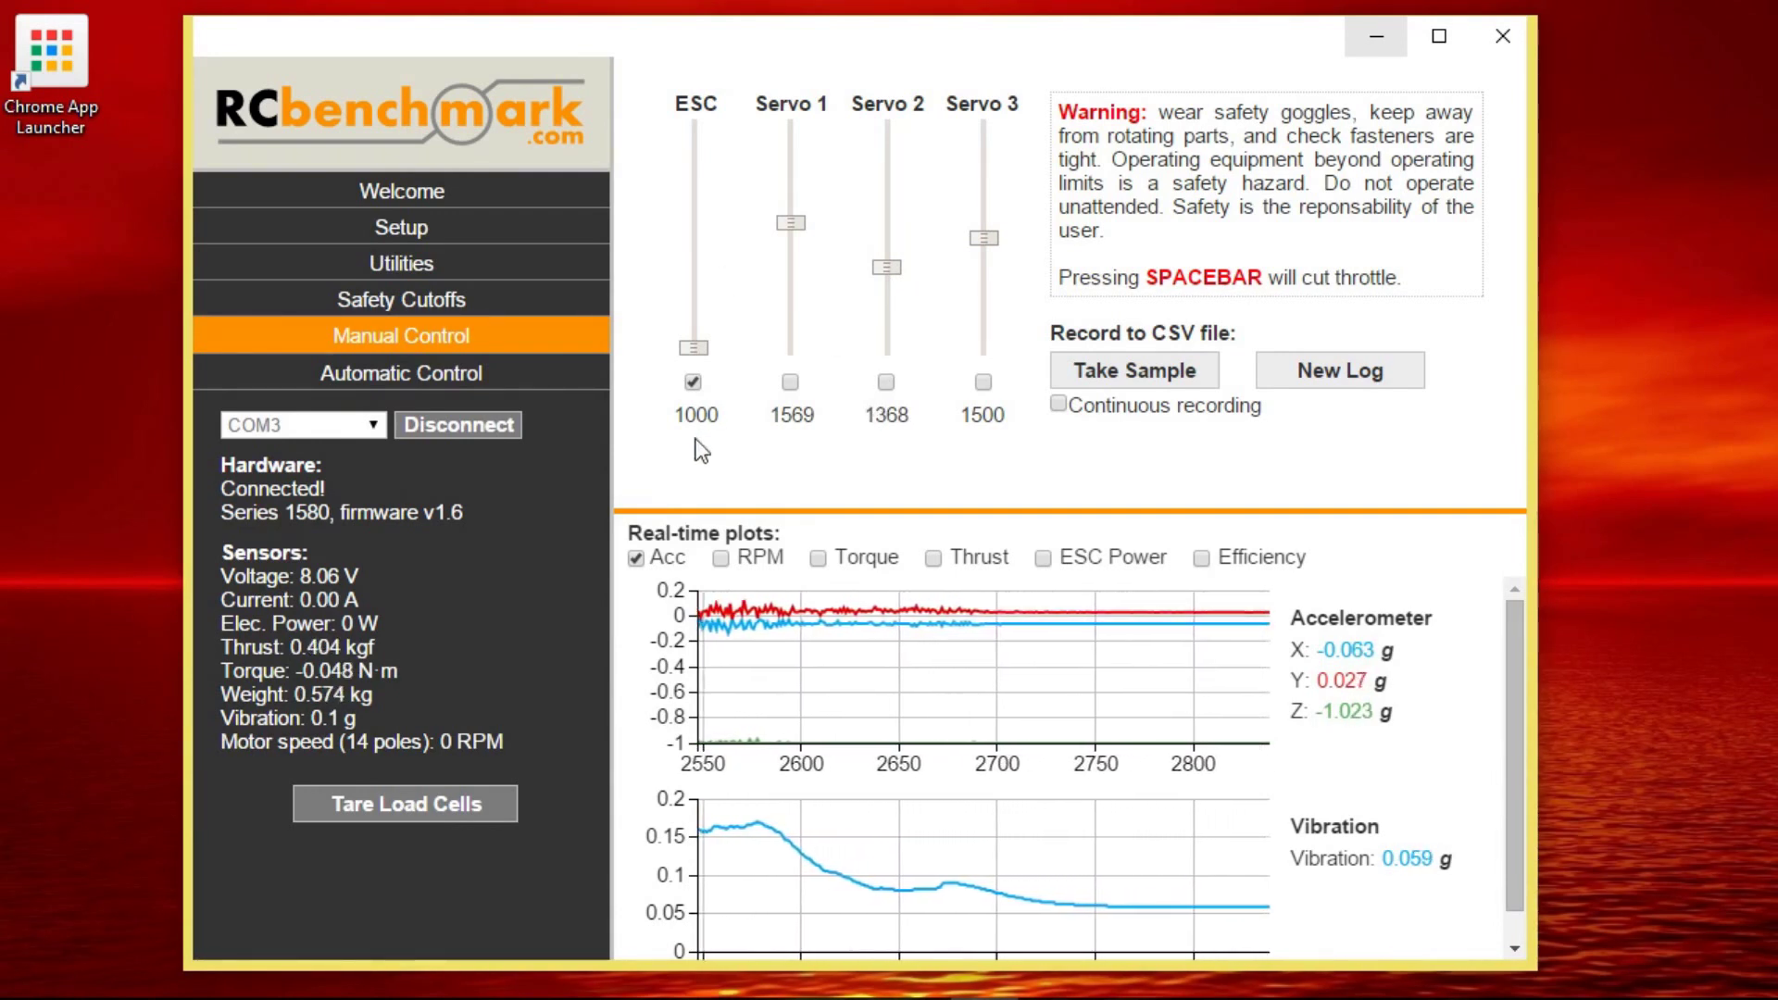
# - Plot RPM instead of Acc and raise the throttle until the 2000 RPM cutoff trips
pyautogui.click(636, 559)
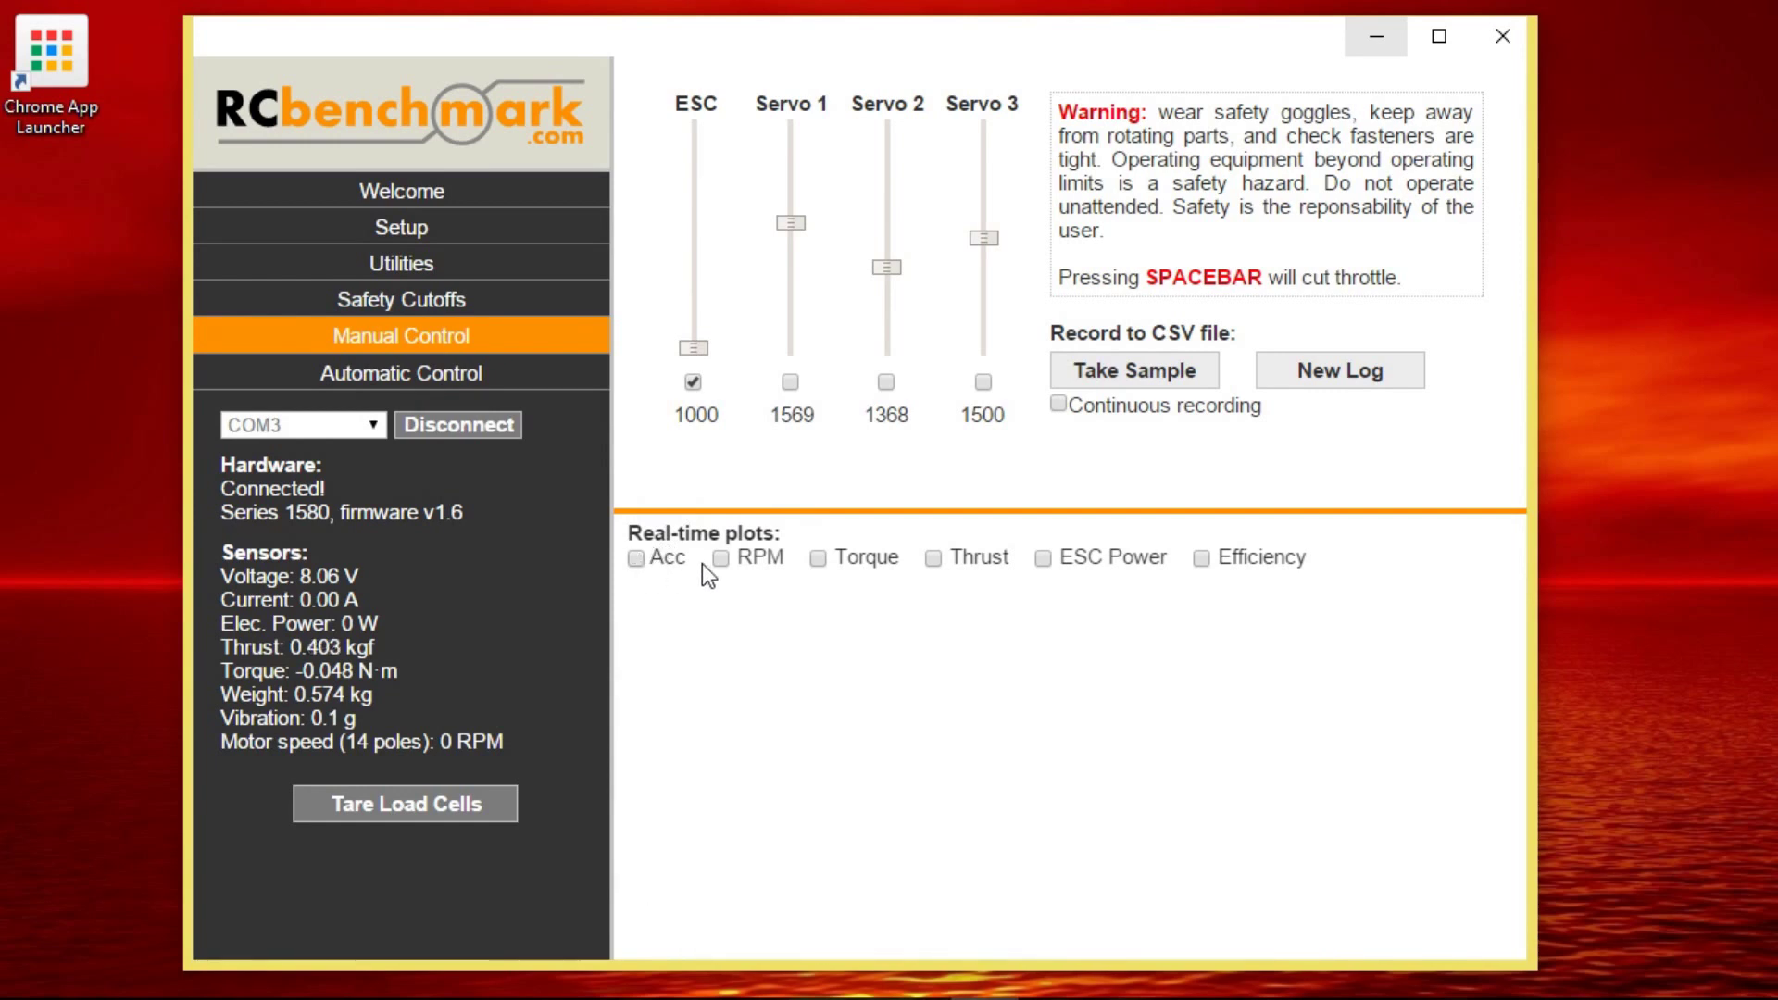
pyautogui.click(721, 559)
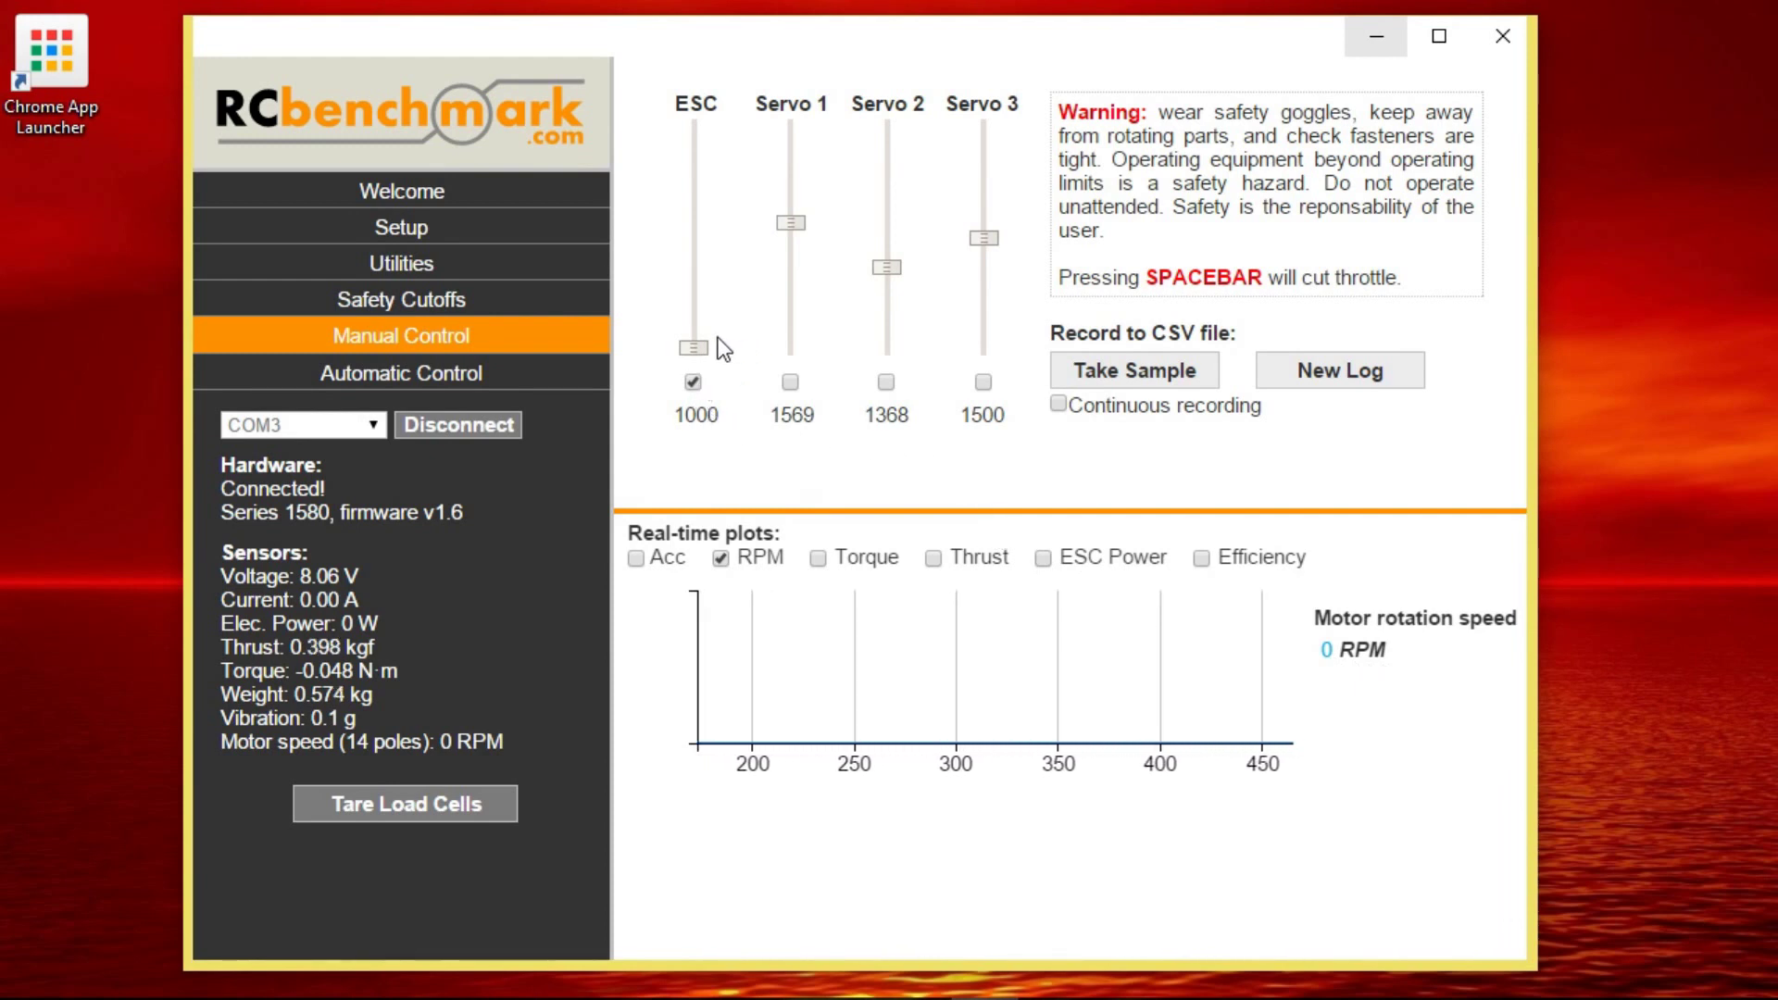
pyautogui.moveTo(693, 348); pyautogui.dragTo(682, 264)
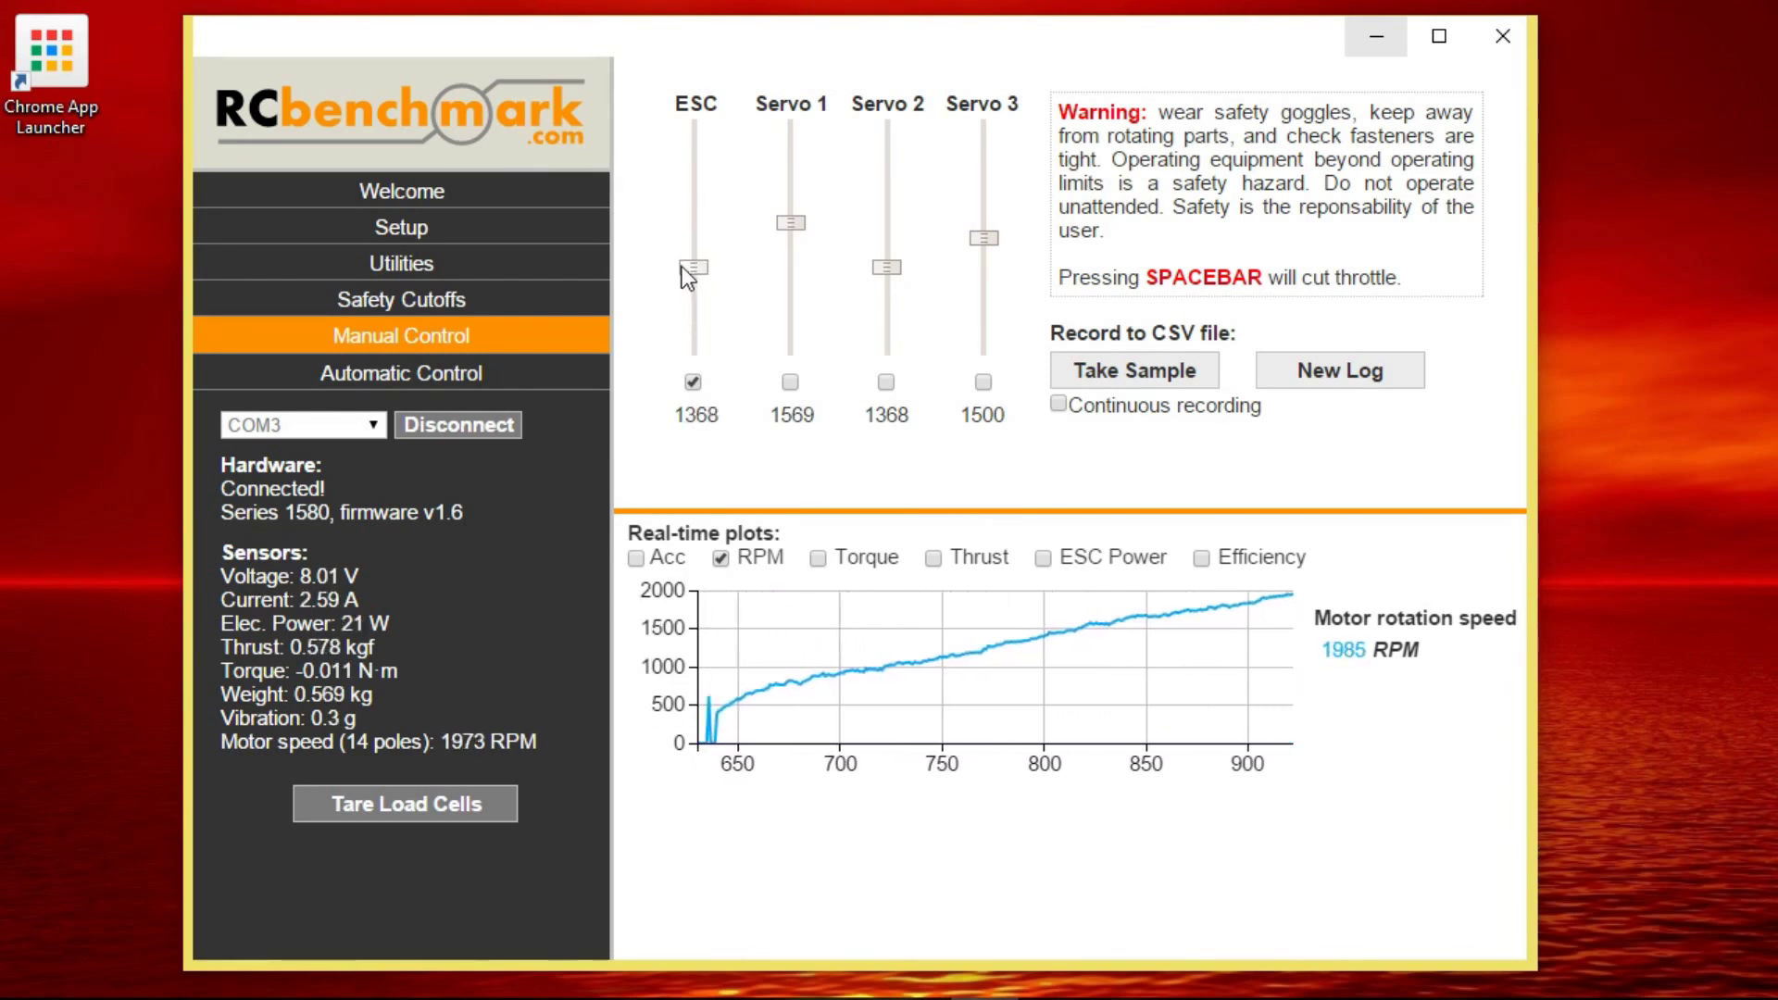
# - Clear the tripped cutoff by toggling the ESC output off and on, then nudge the throttle
pyautogui.click(695, 382)
pyautogui.click(694, 381)
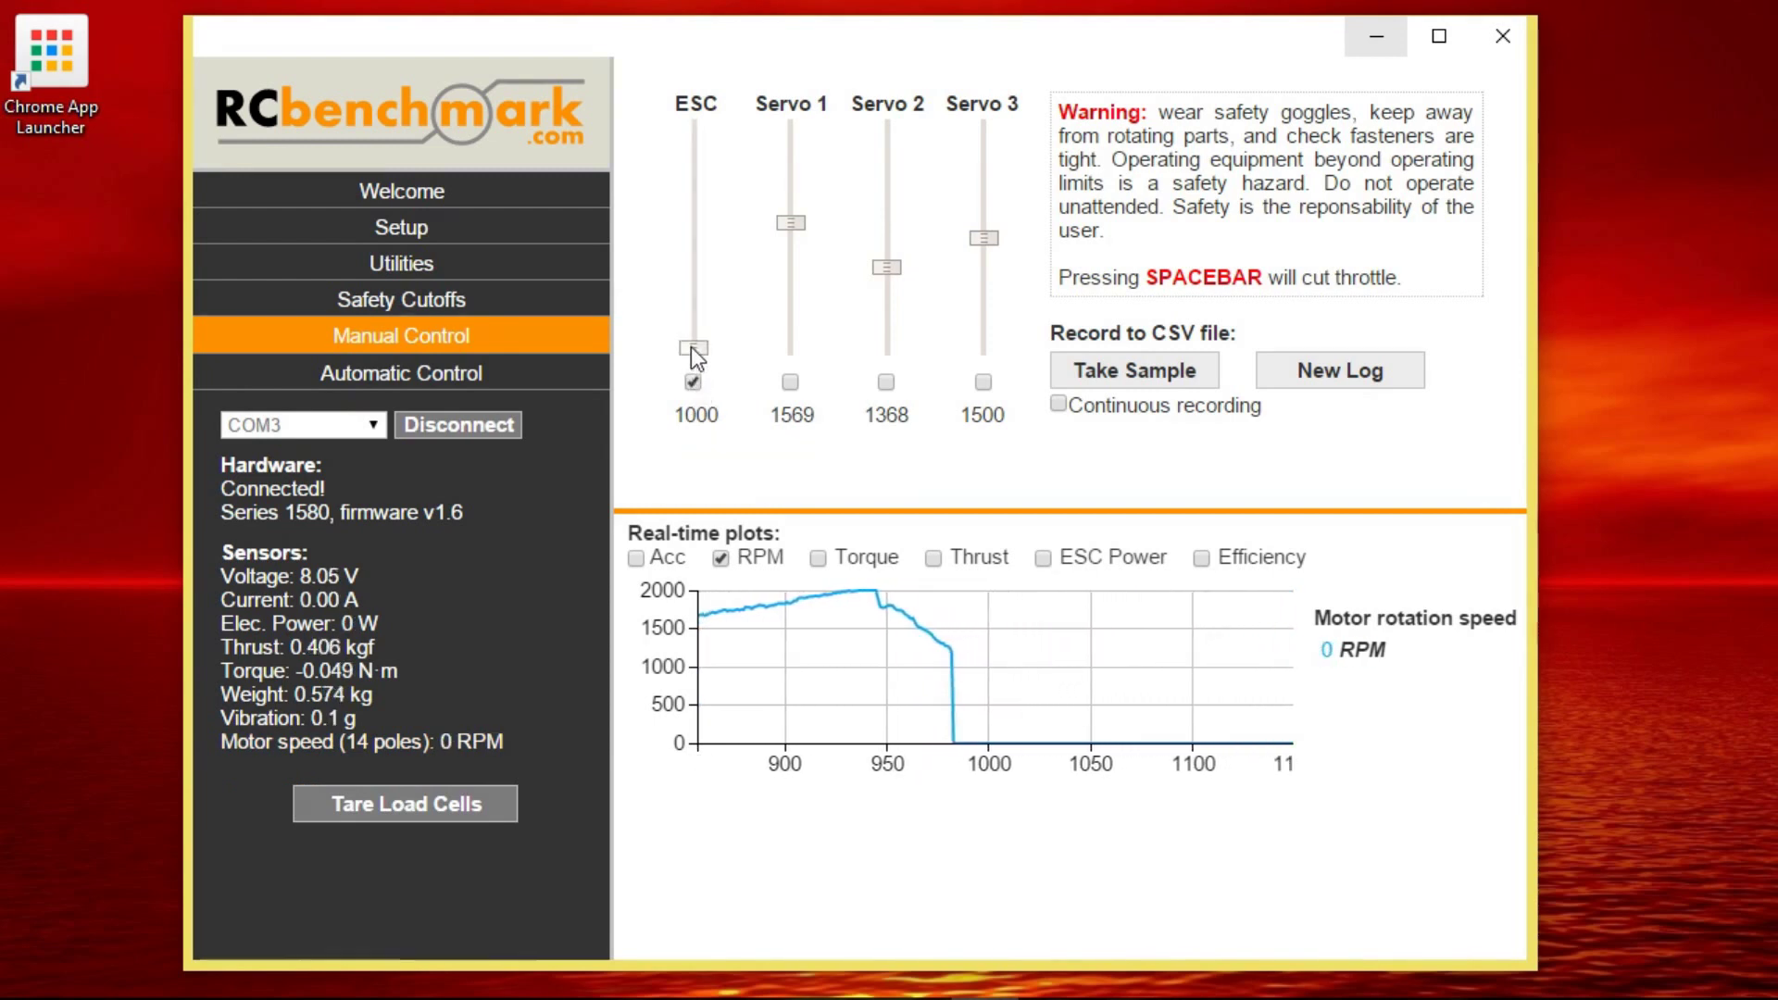
pyautogui.moveTo(691, 347)
pyautogui.mouseDown()
pyautogui.moveTo(691, 287)
pyautogui.moveTo(691, 360)
pyautogui.mouseUp()
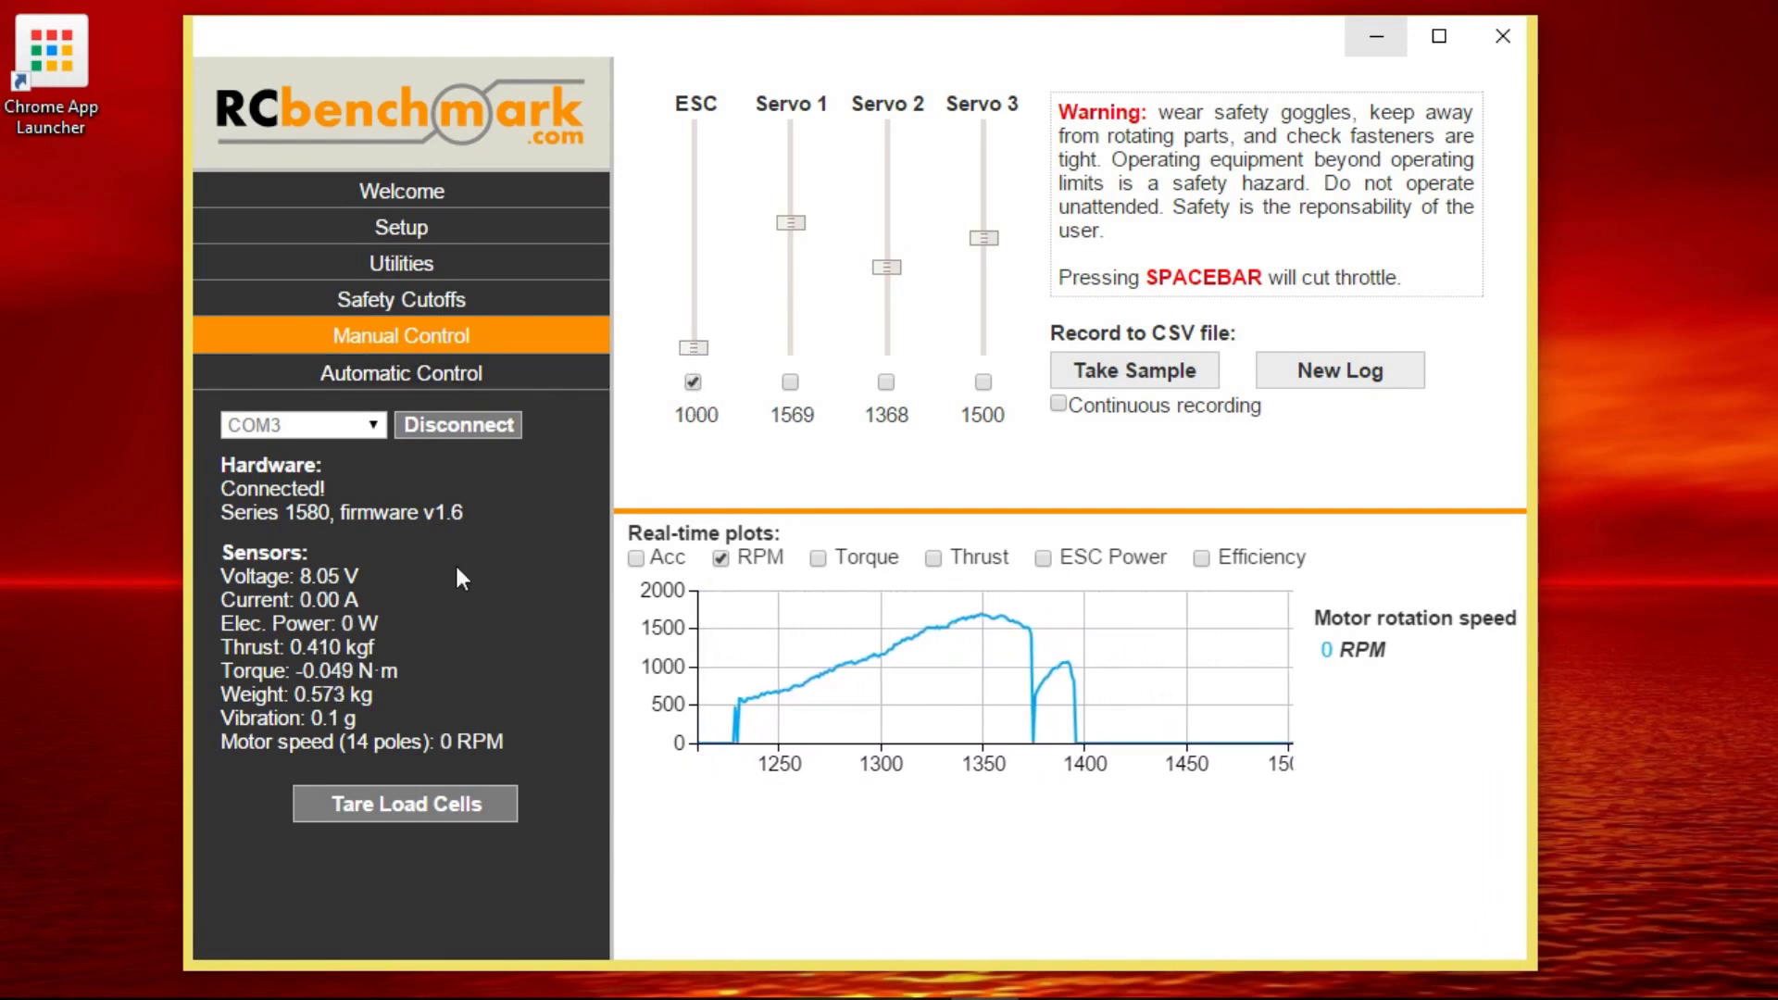
# - Run Tare Load Cells twice, zeroing the thrust, torque and weight readings
pyautogui.click(504, 824)
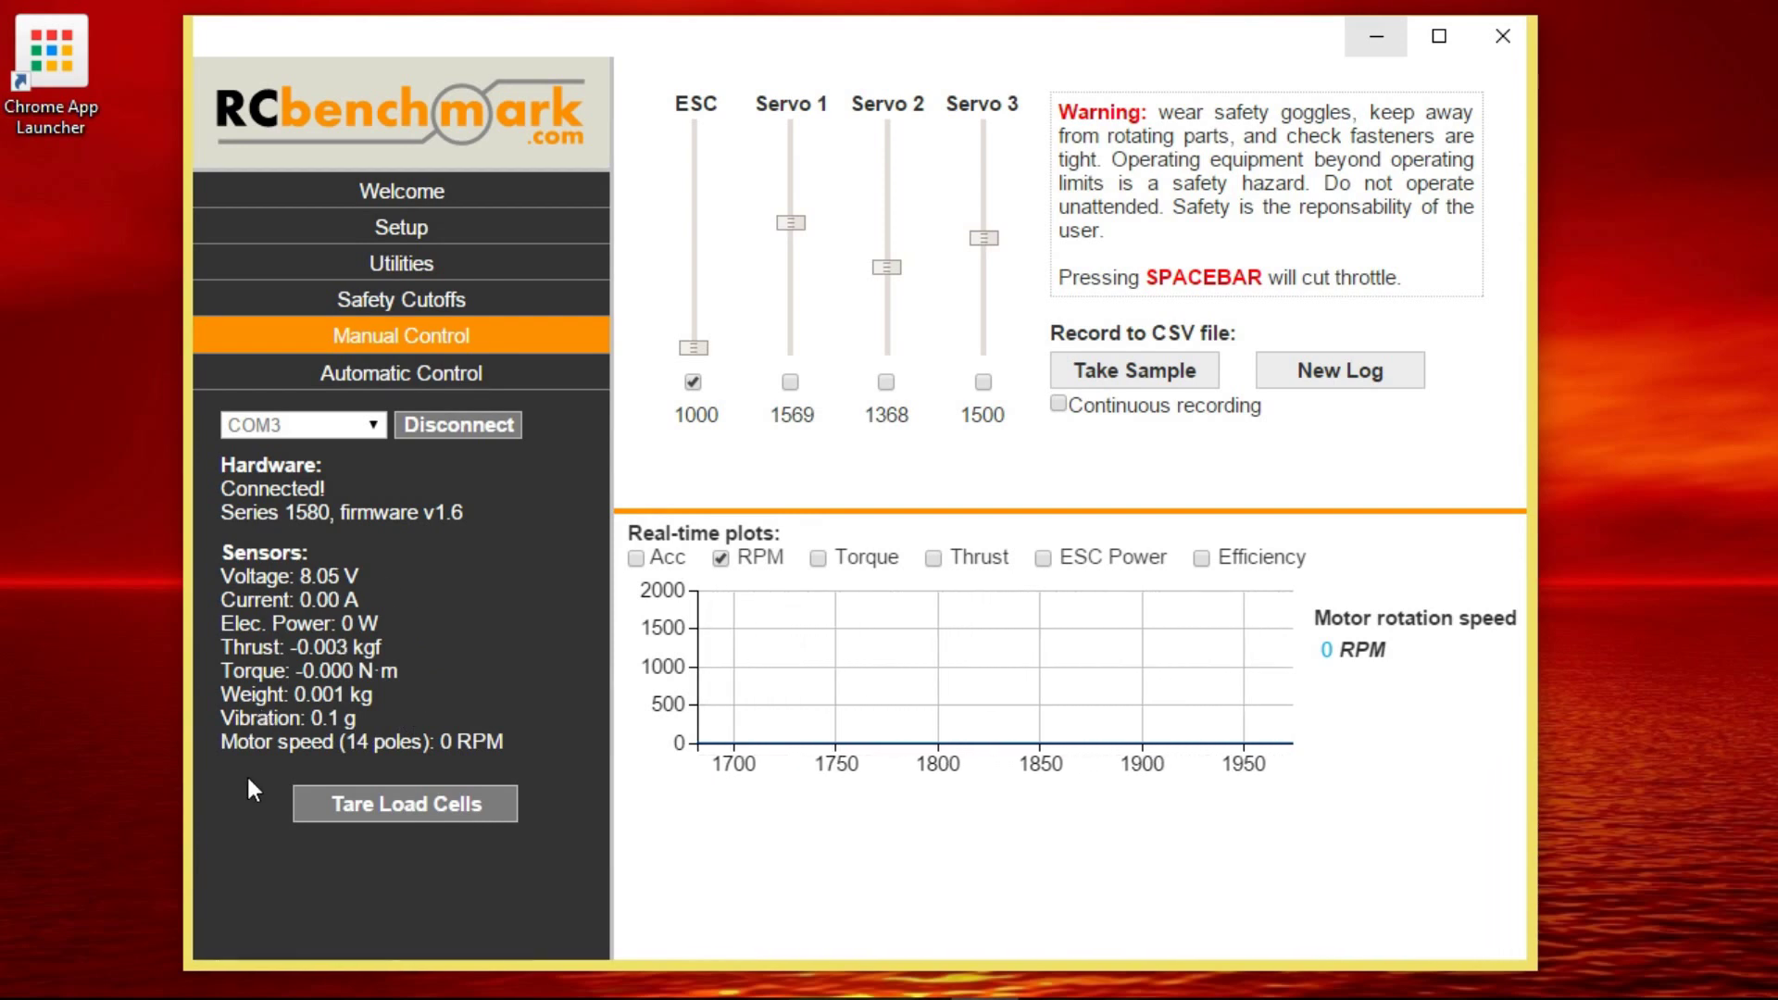
pyautogui.click(331, 806)
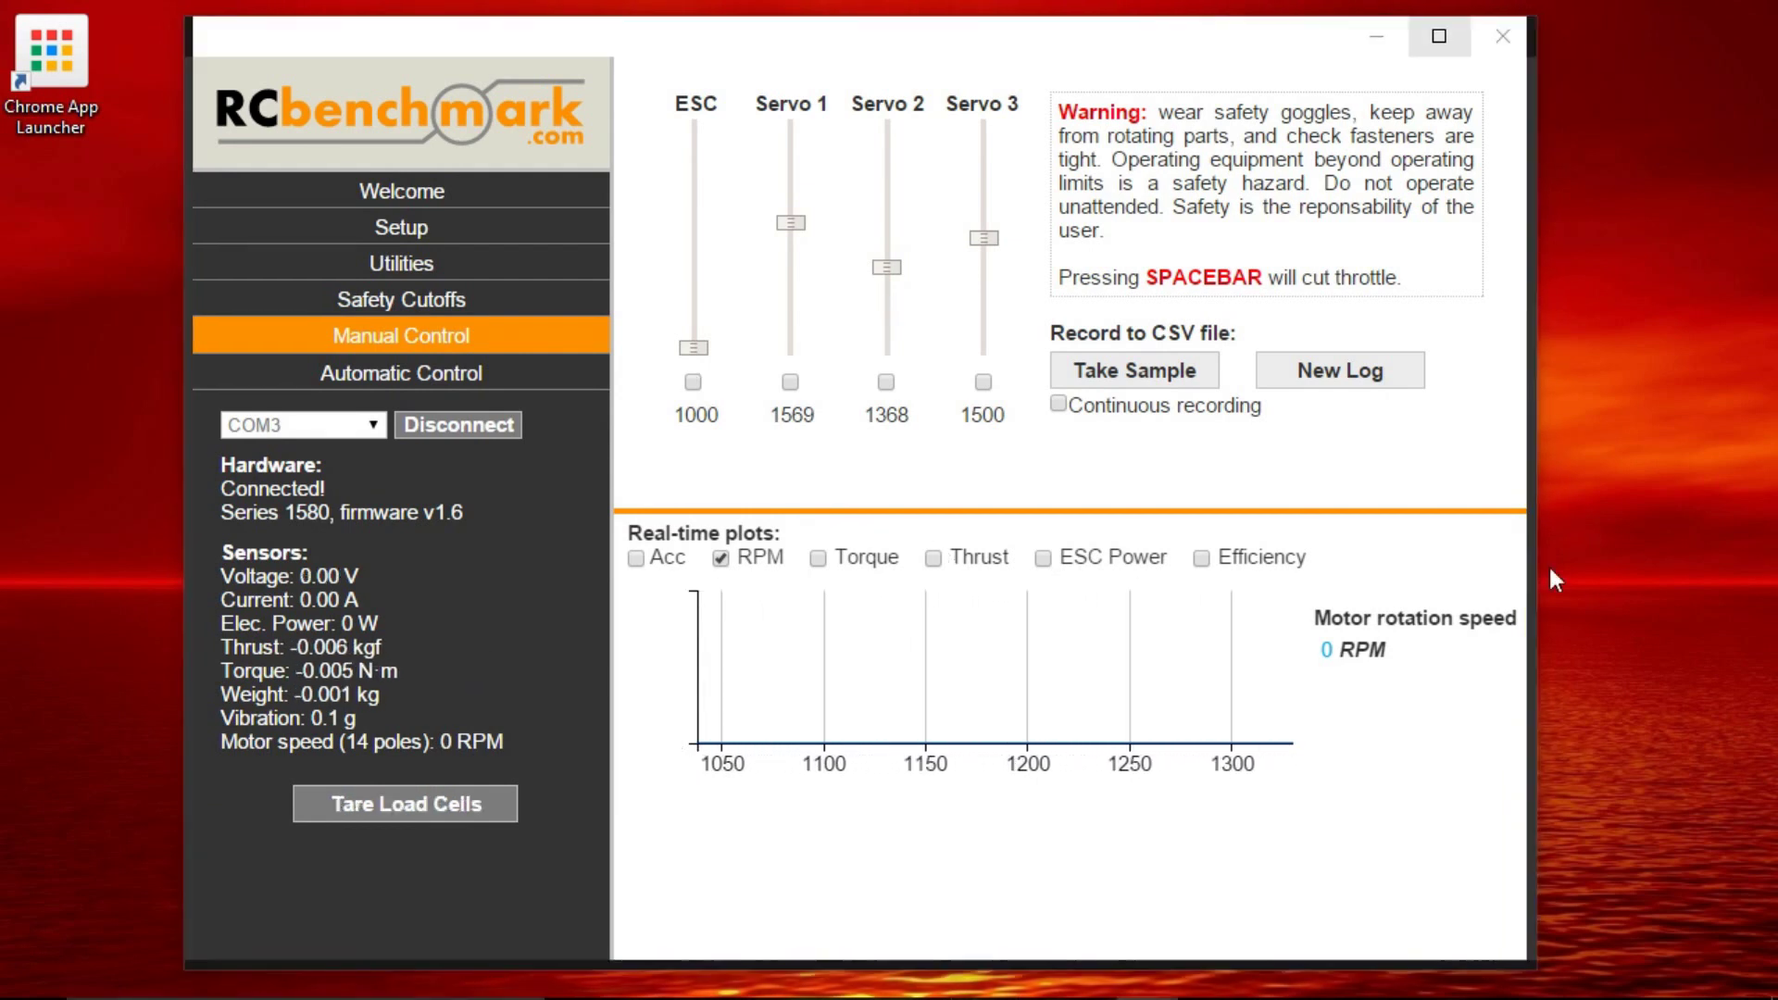
# - Take a sample, then open Log_2015-10-18_175755.csv in Calc and select its three data rows
pyautogui.click(1288, 479)
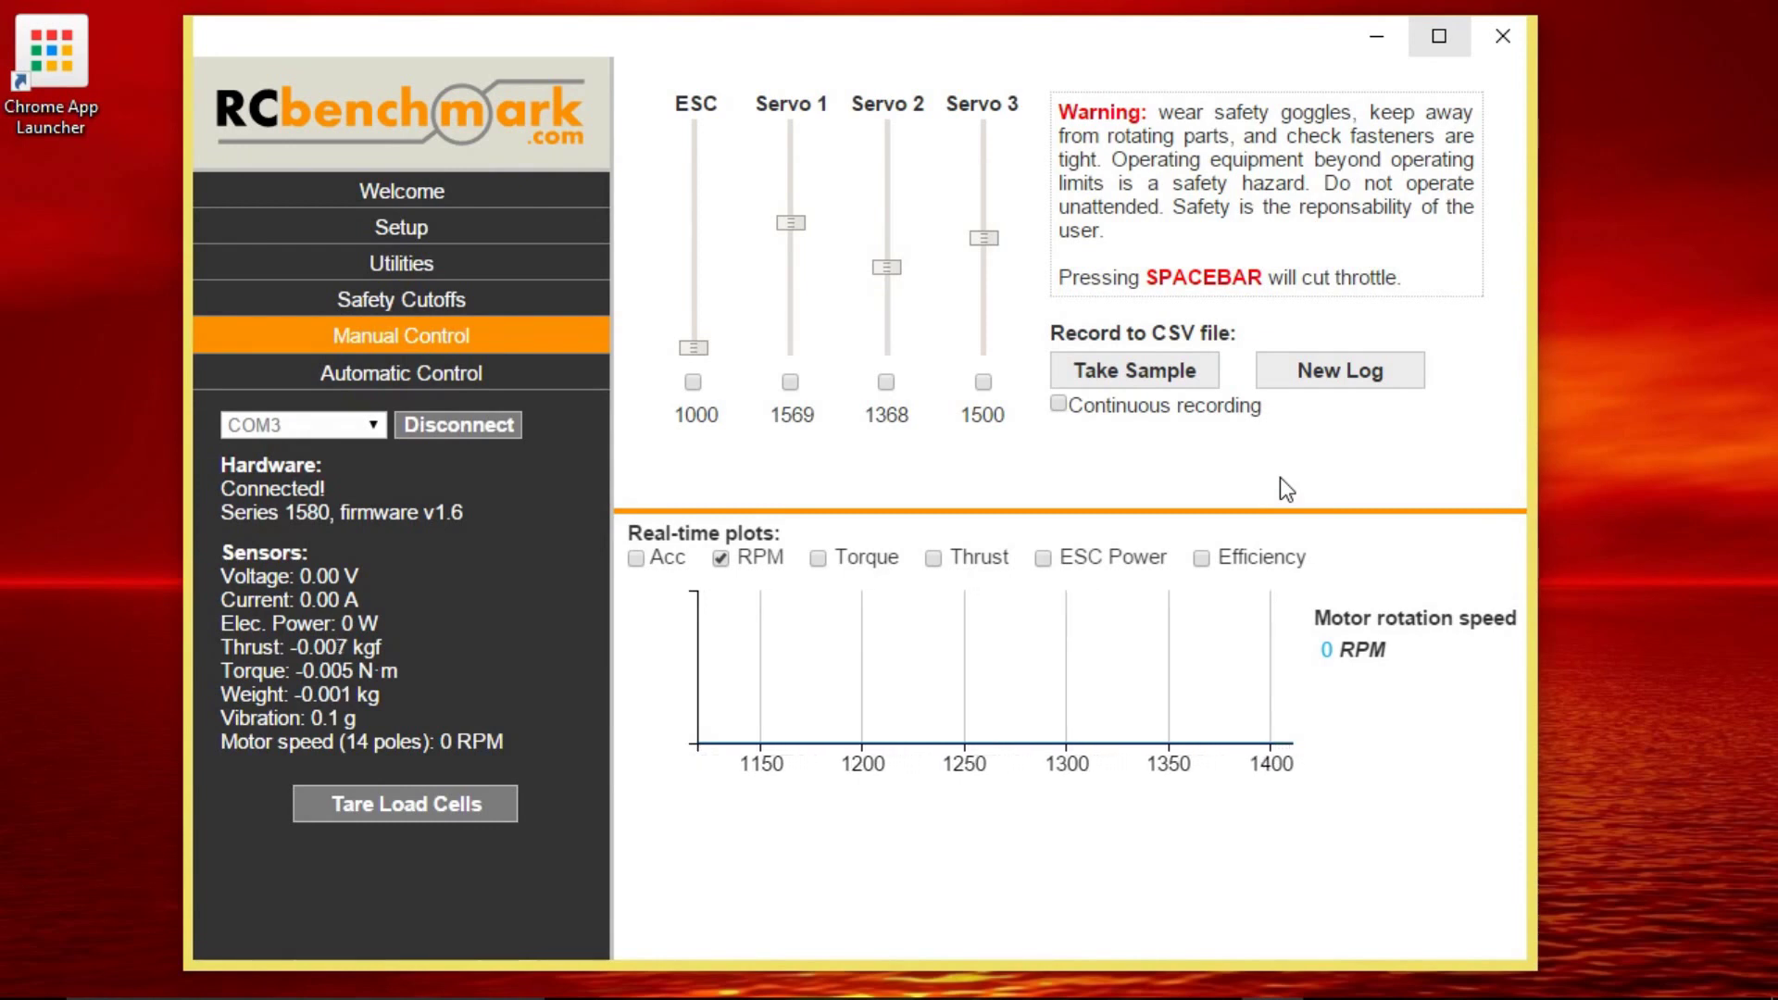
pyautogui.click(1208, 373)
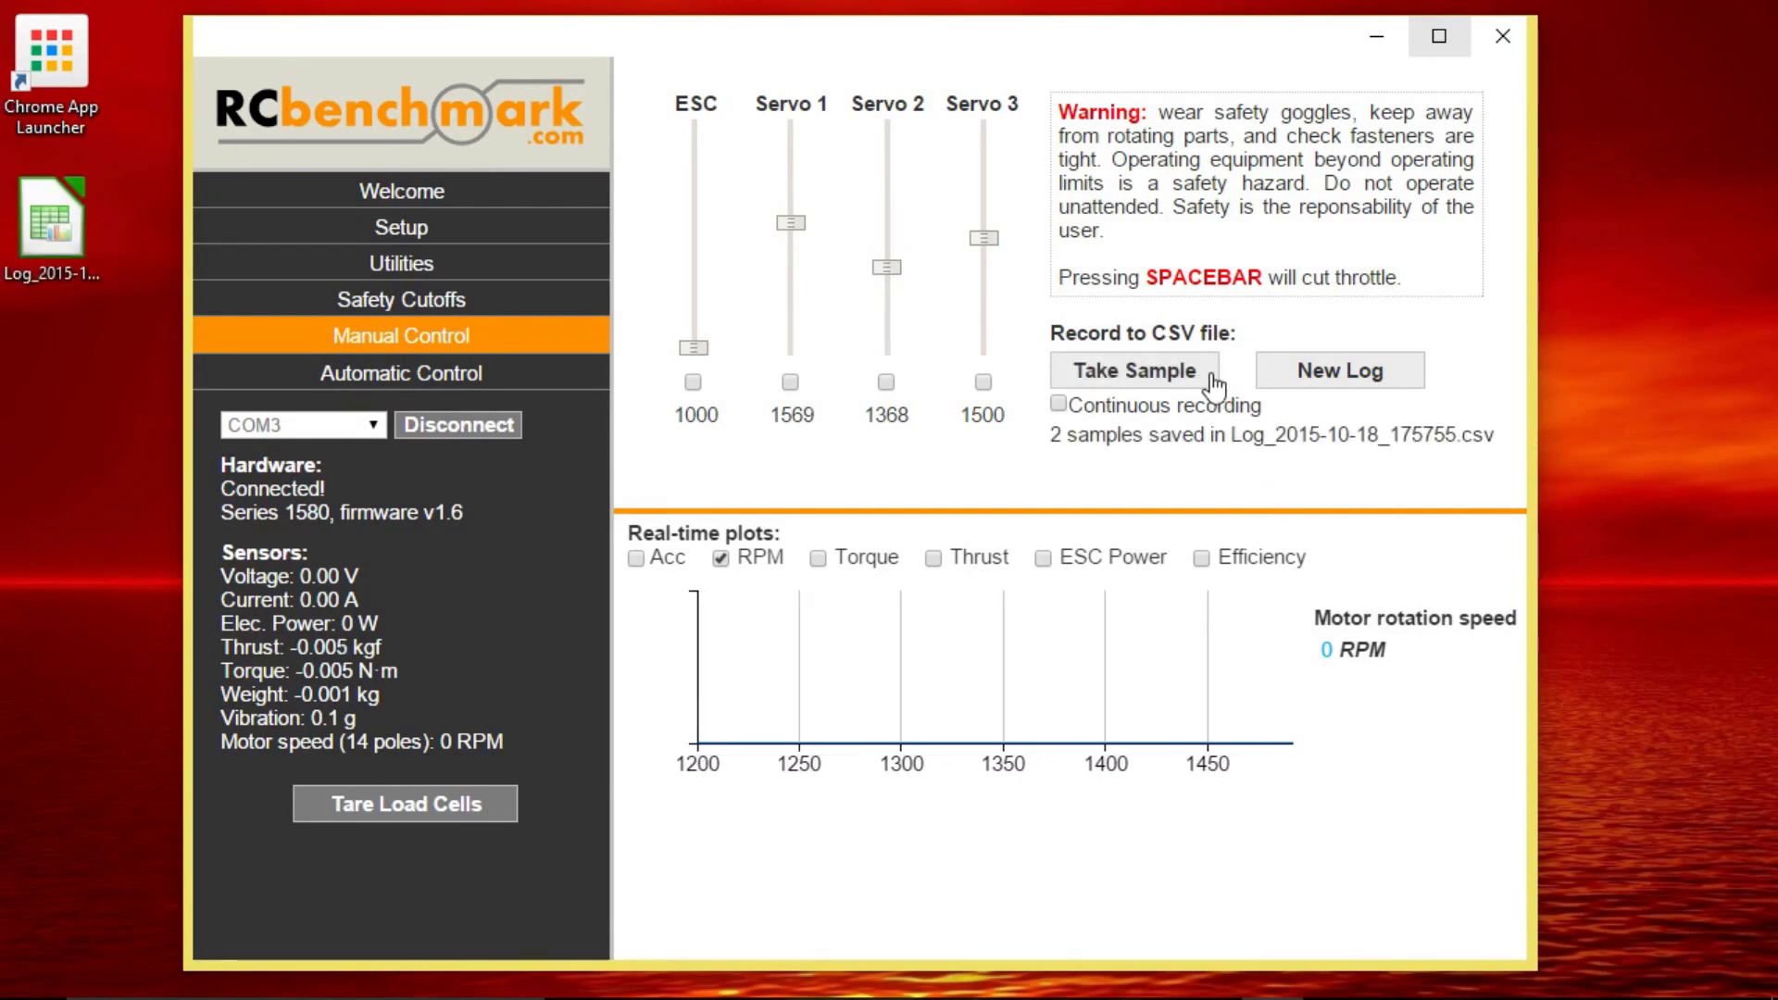
pyautogui.doubleClick(48, 216)
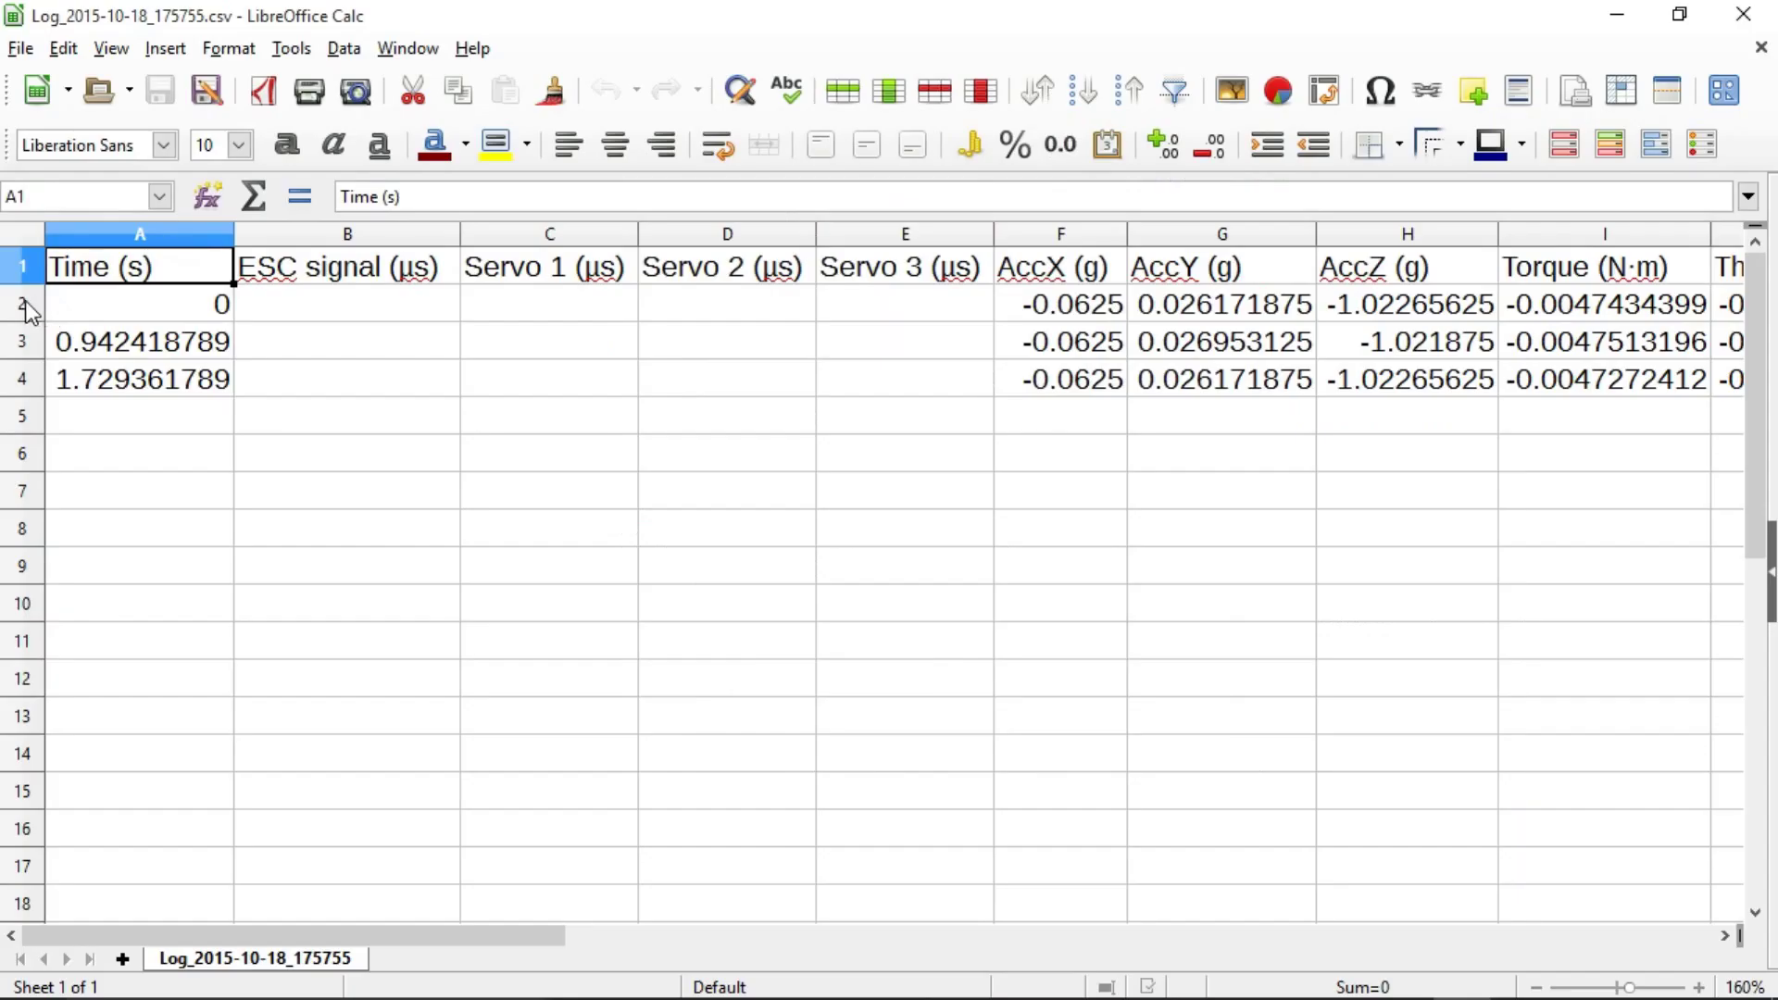
pyautogui.click(23, 304)
pyautogui.moveTo(23, 304); pyautogui.dragTo(26, 380)
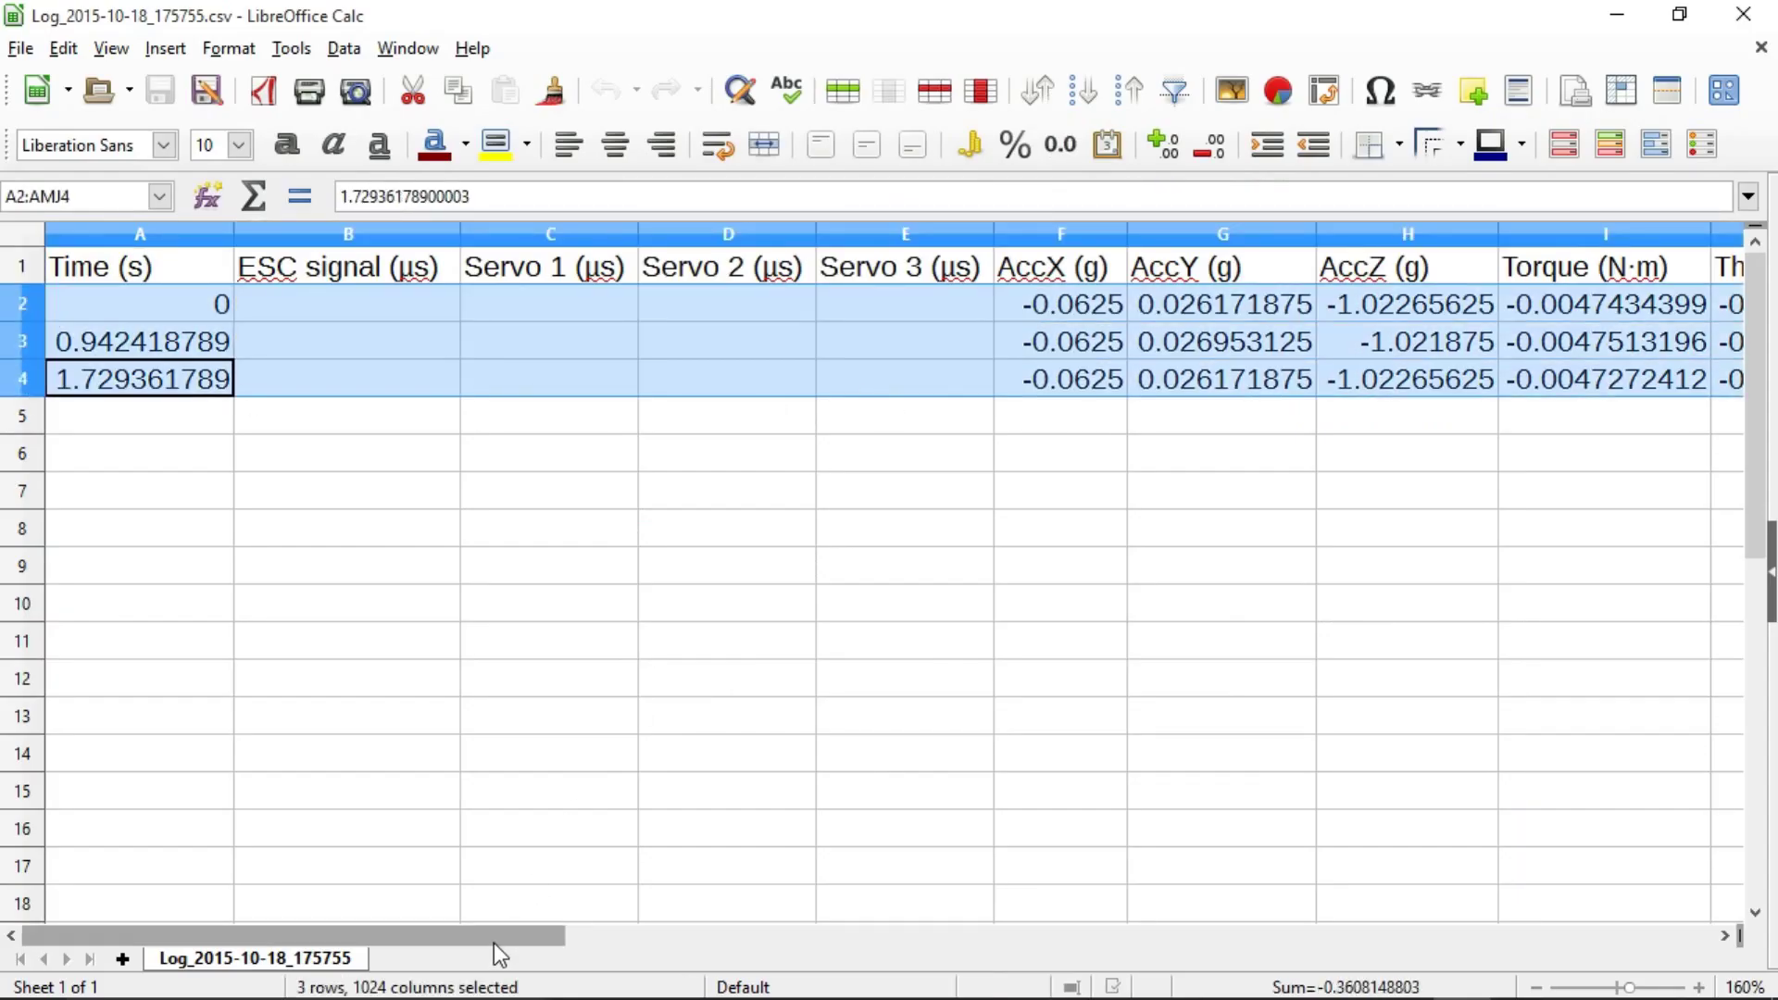
pyautogui.moveTo(418, 935)
pyautogui.mouseDown()
pyautogui.moveTo(719, 937)
pyautogui.moveTo(292, 936)
pyautogui.mouseUp()
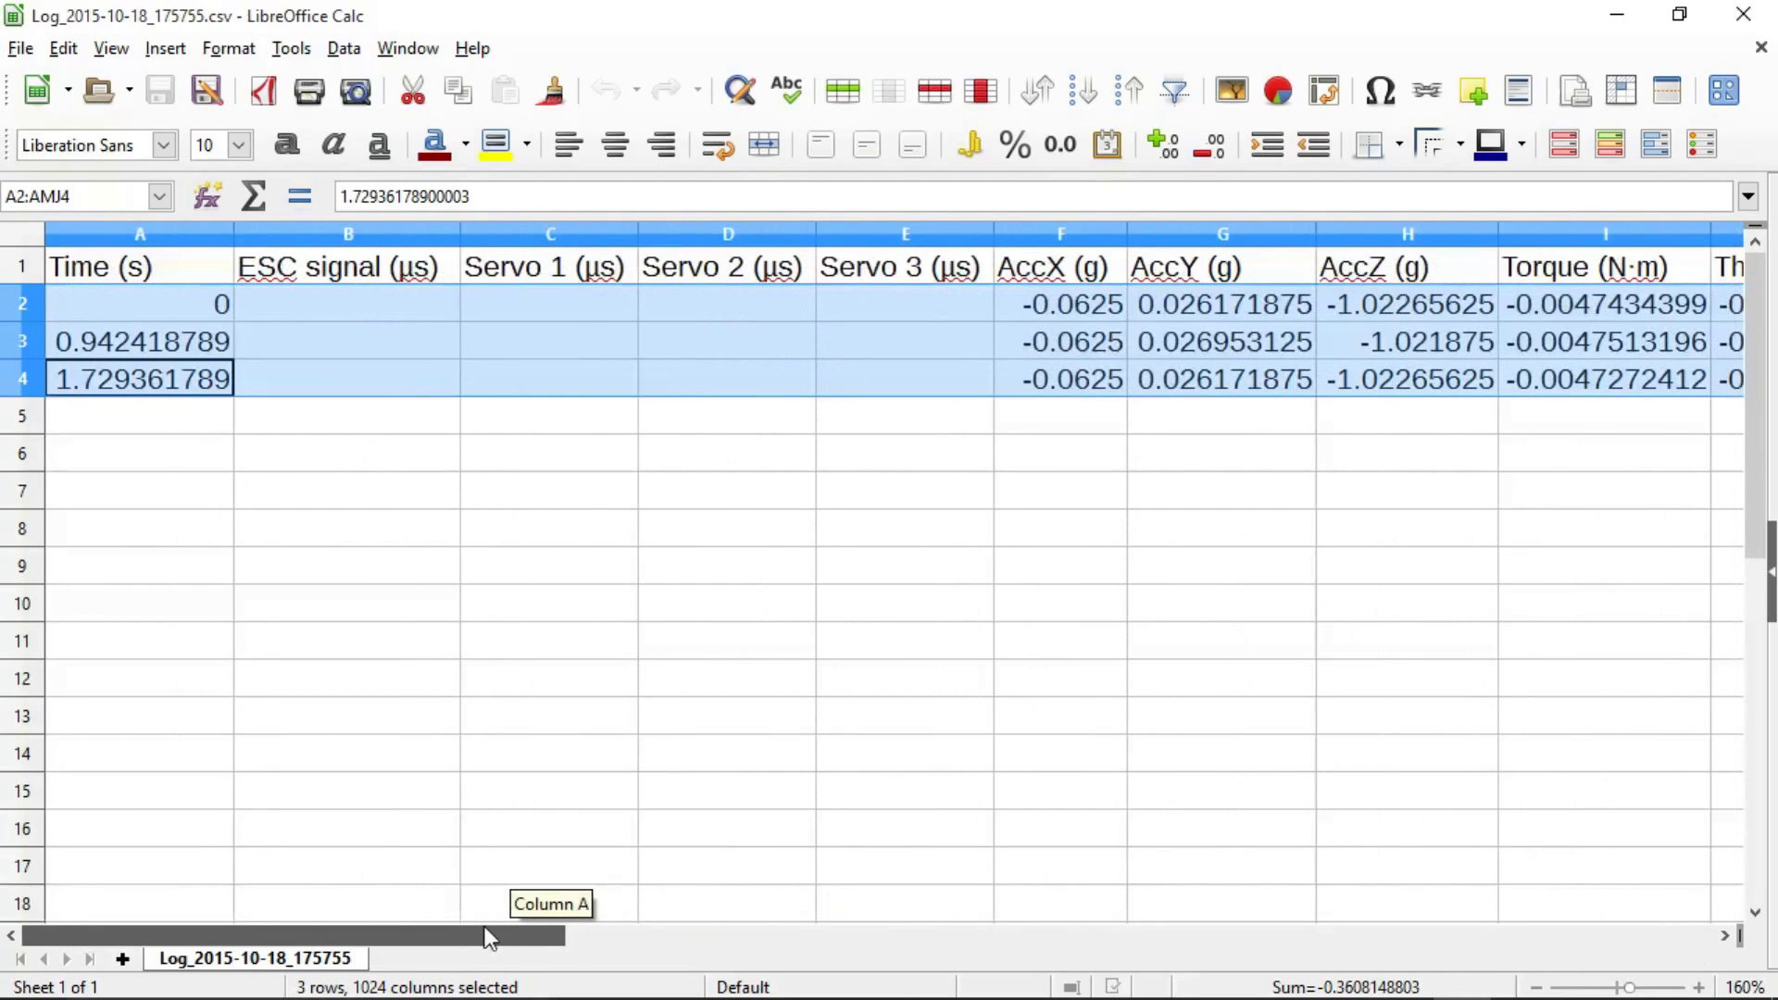
# - Close Calc, start a new log, take one sample, then record continuously and stop at 108 samples
pyautogui.click(1618, 16)
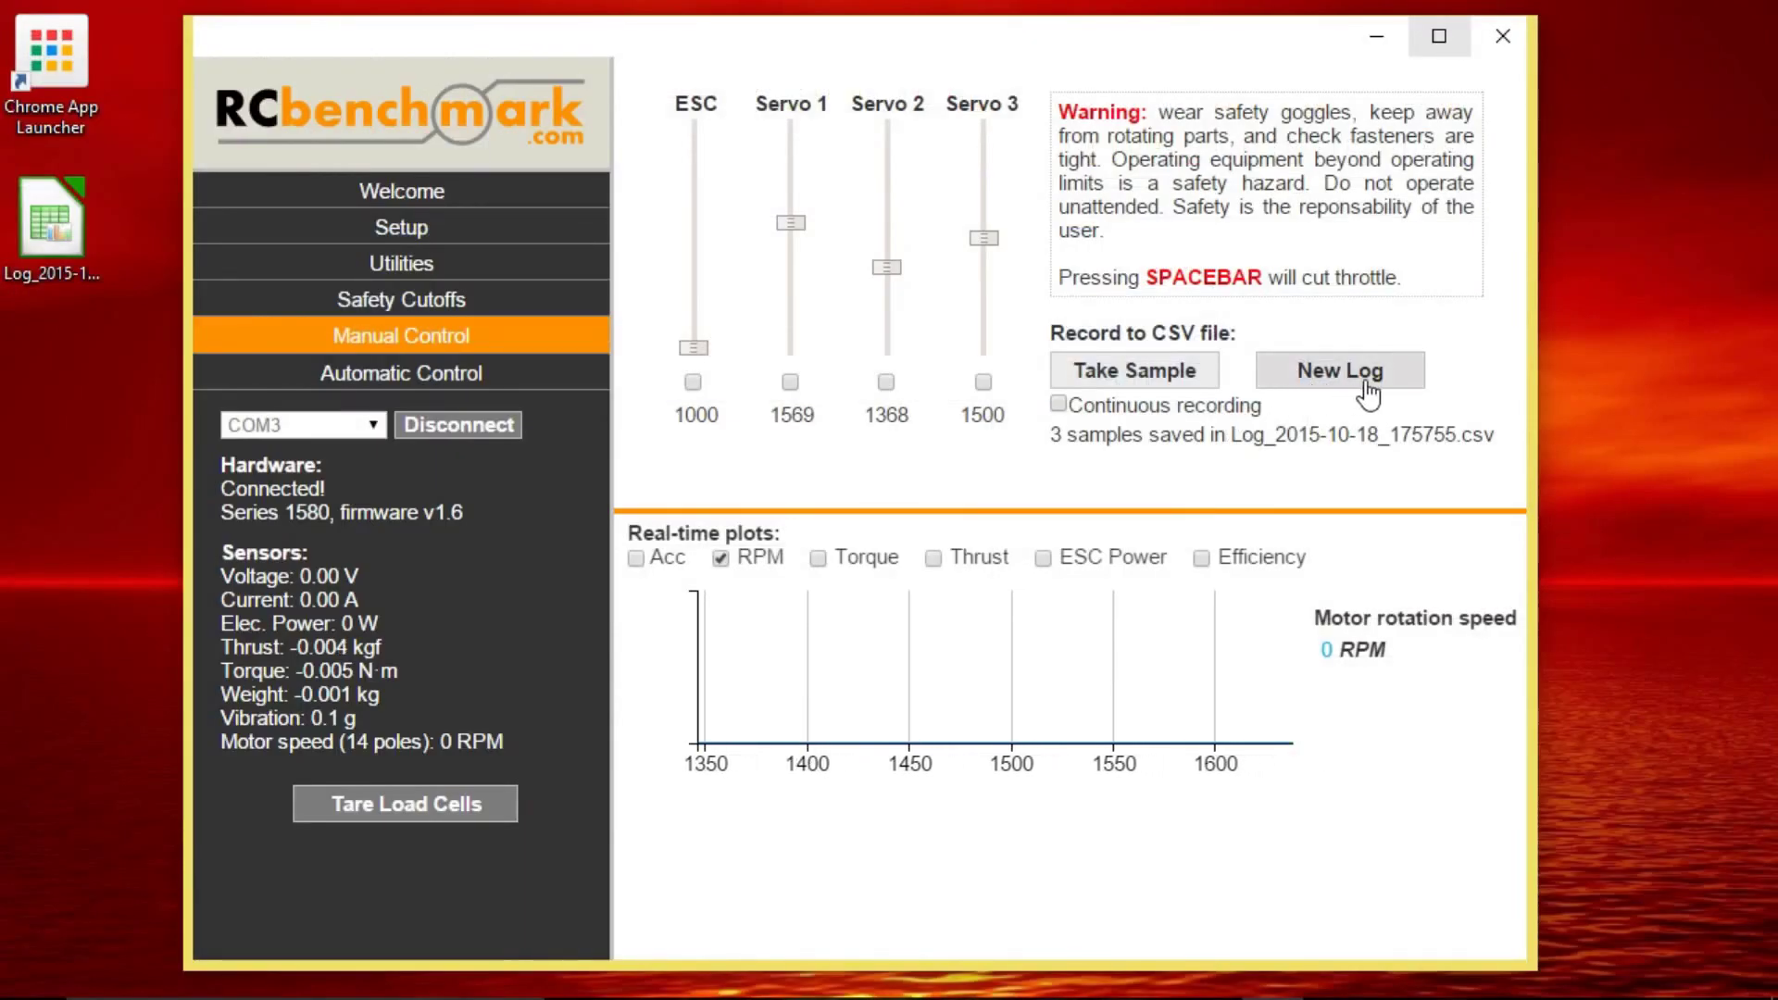
pyautogui.click(1397, 372)
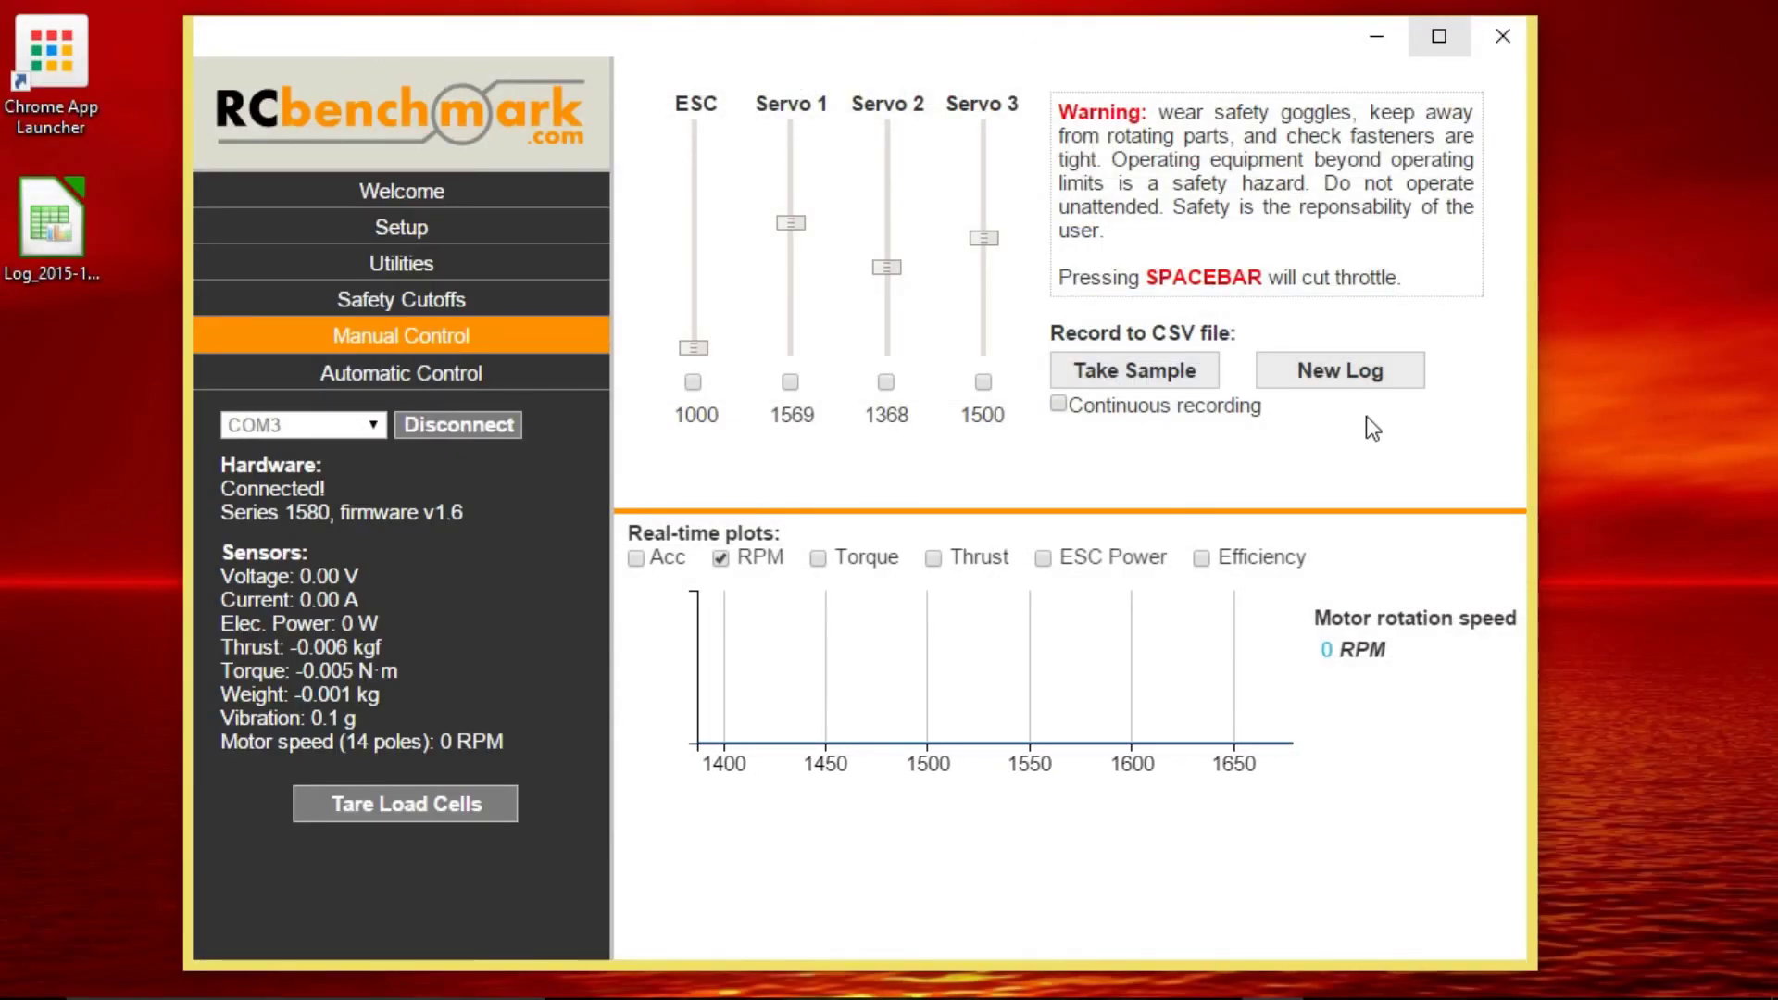
pyautogui.click(1202, 363)
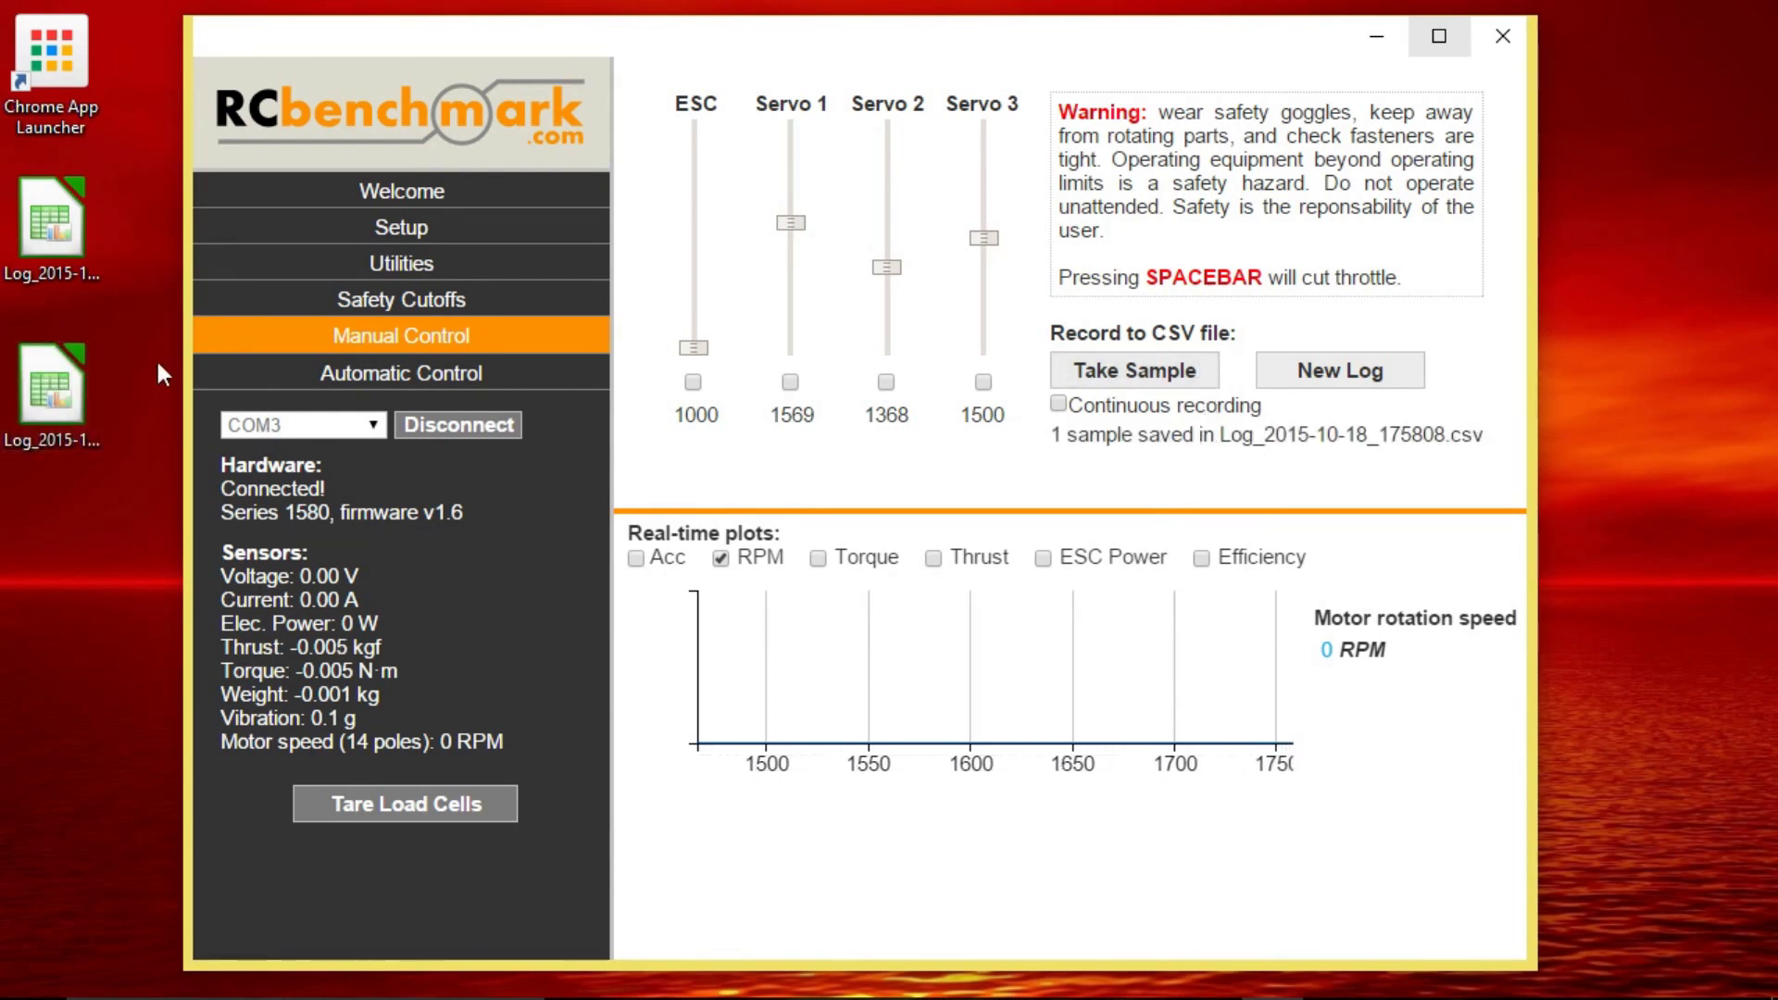
pyautogui.click(1058, 407)
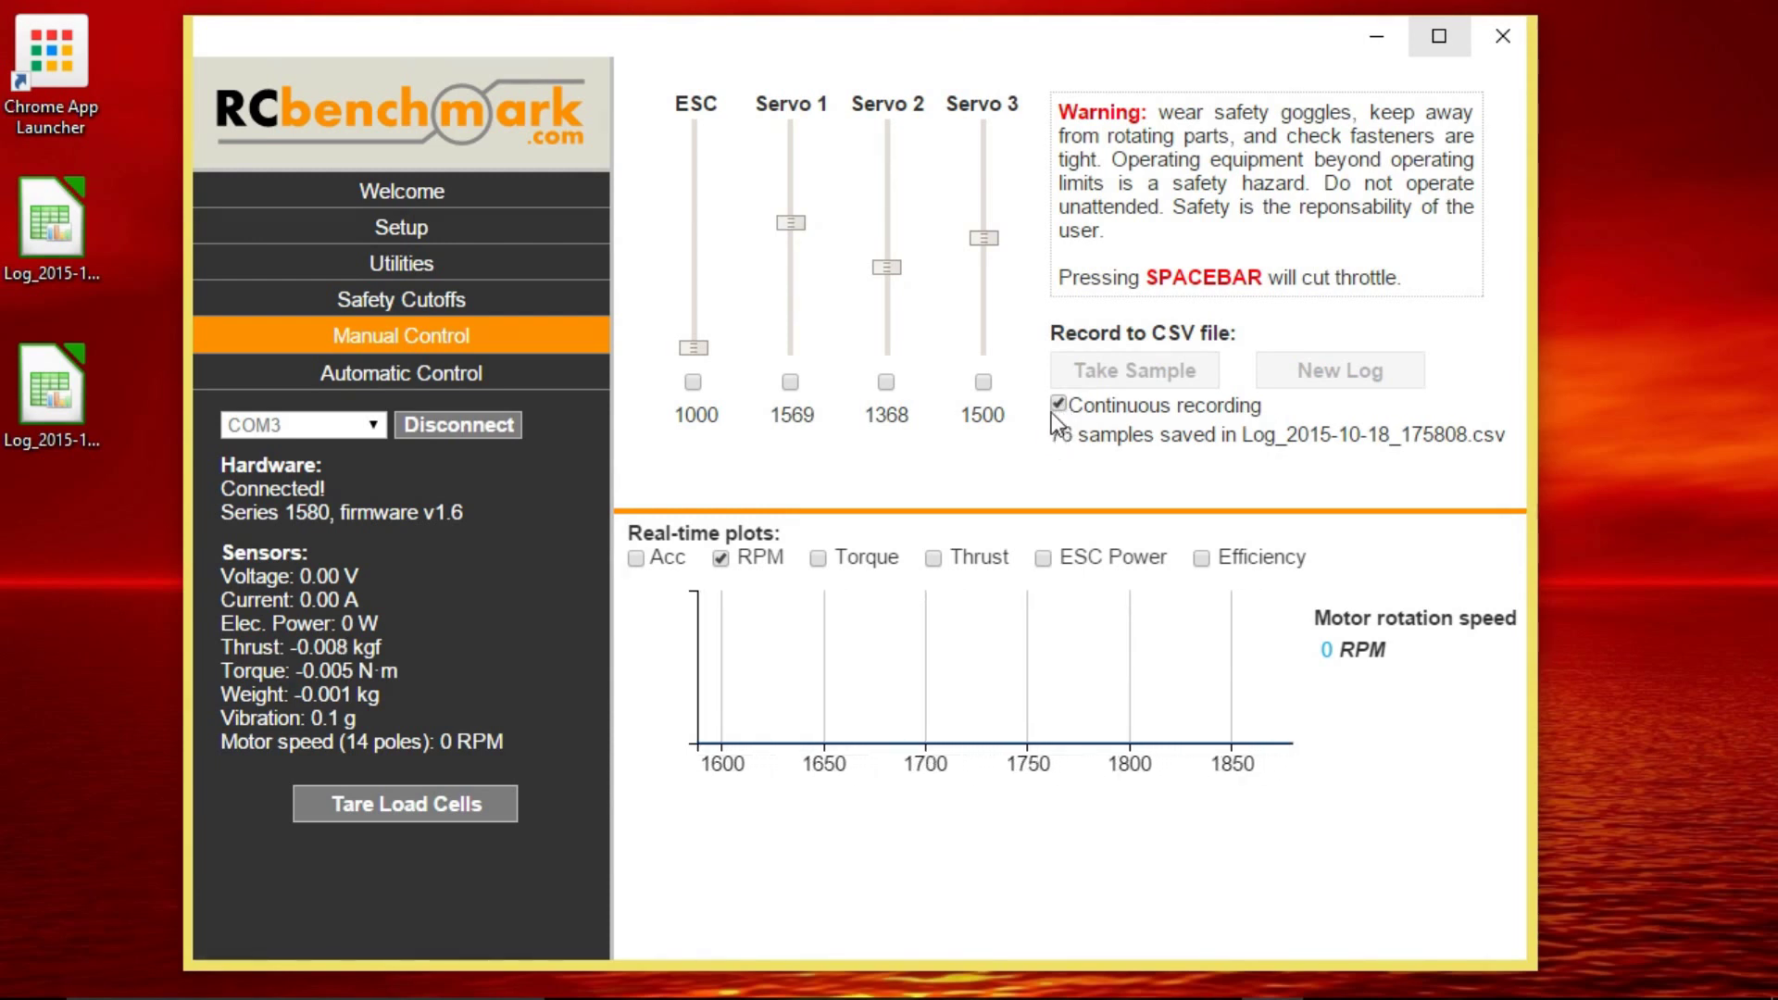
pyautogui.click(1058, 406)
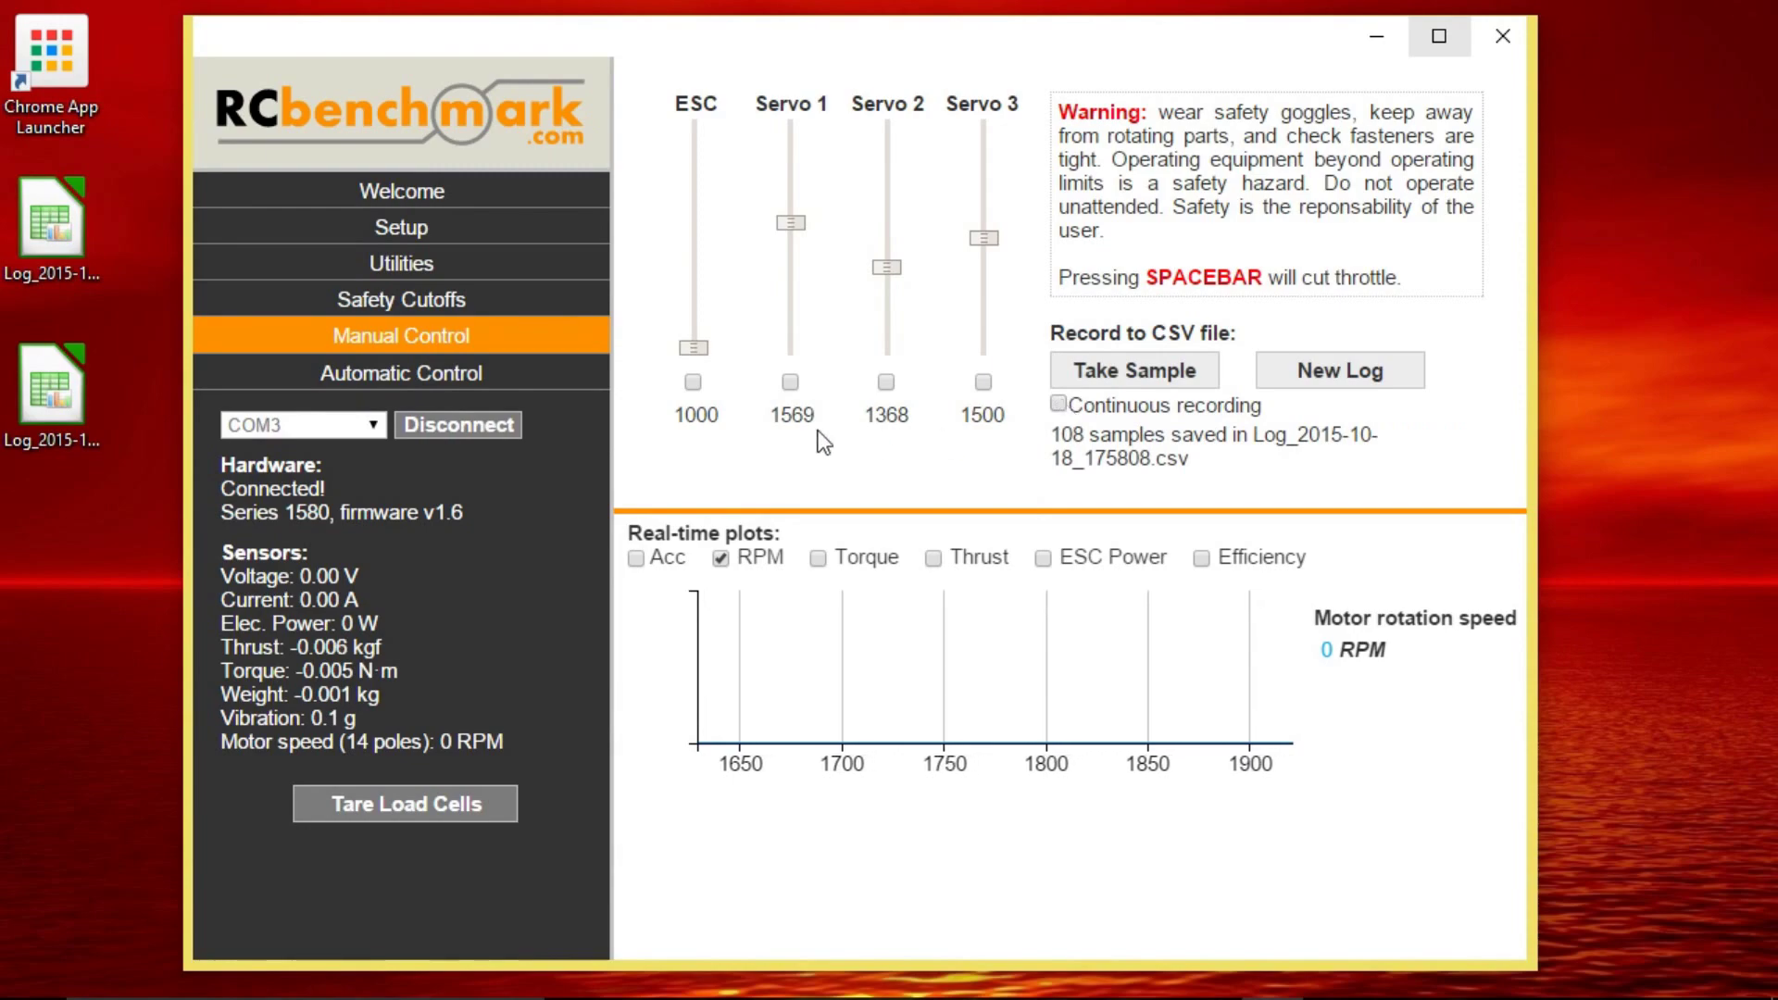
# - Open Log_2015-10-18_175808.csv in Calc, select and review its sample rows, then close it
pyautogui.click(72, 393)
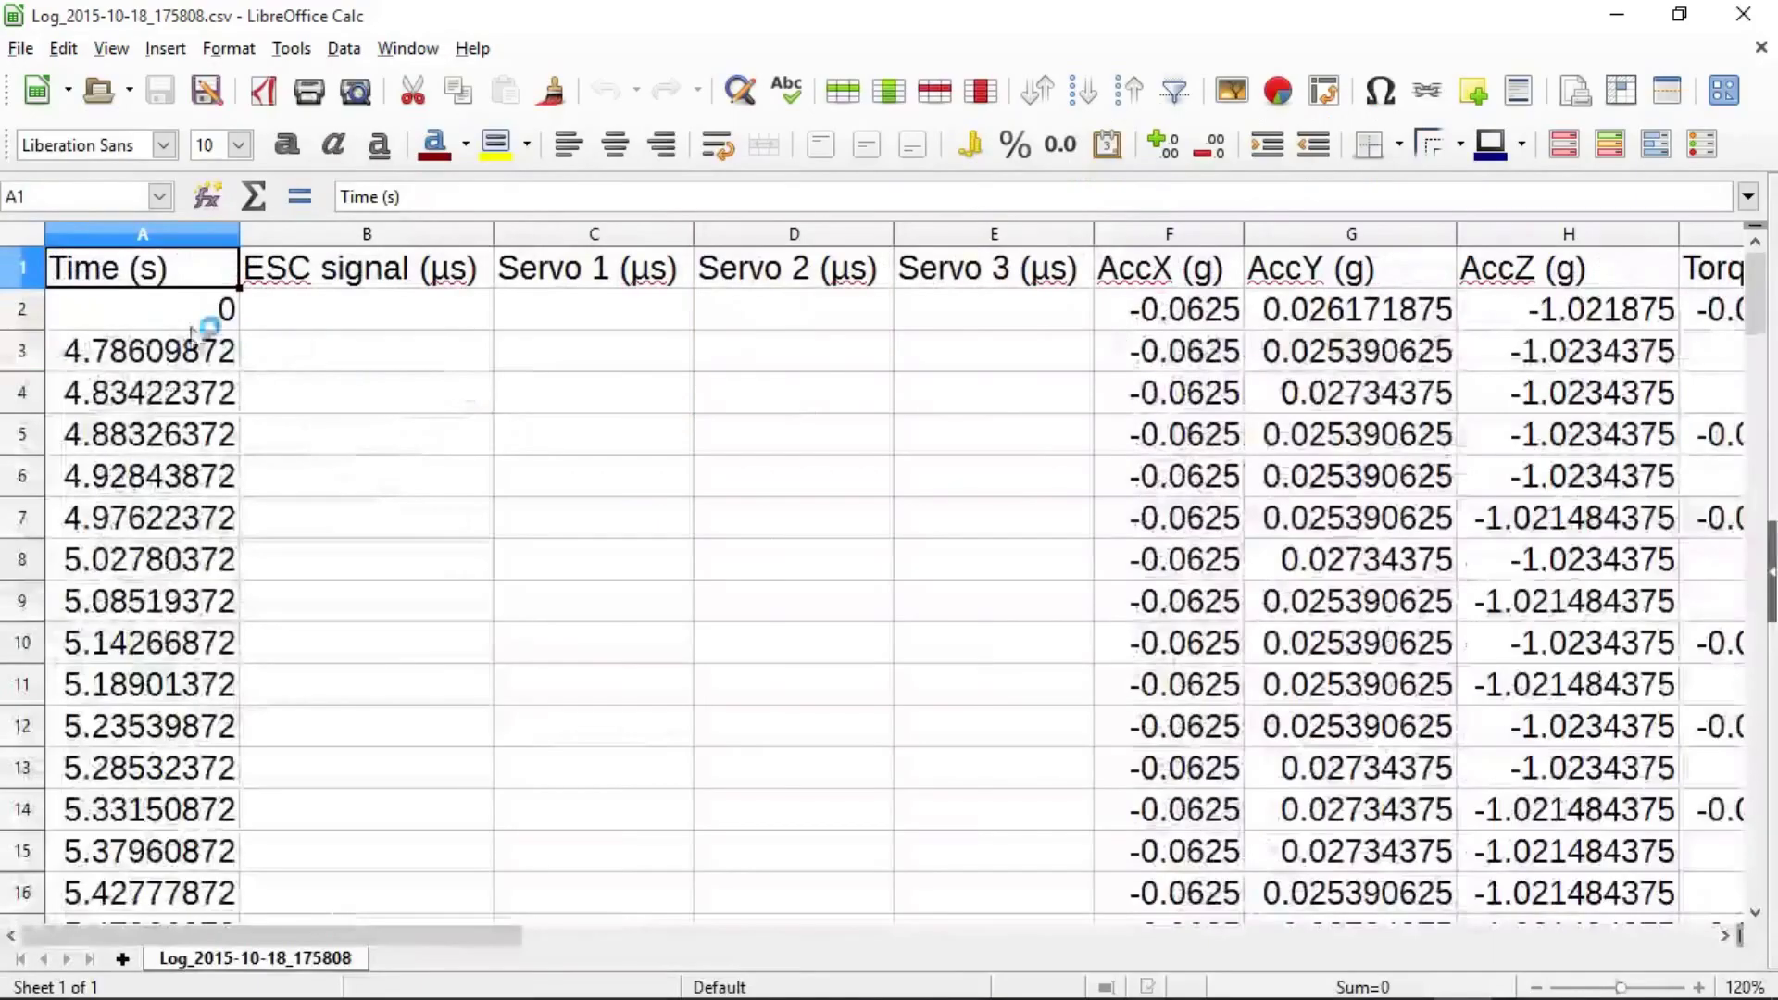
pyautogui.moveTo(25, 309); pyautogui.dragTo(26, 809)
pyautogui.click(368, 600)
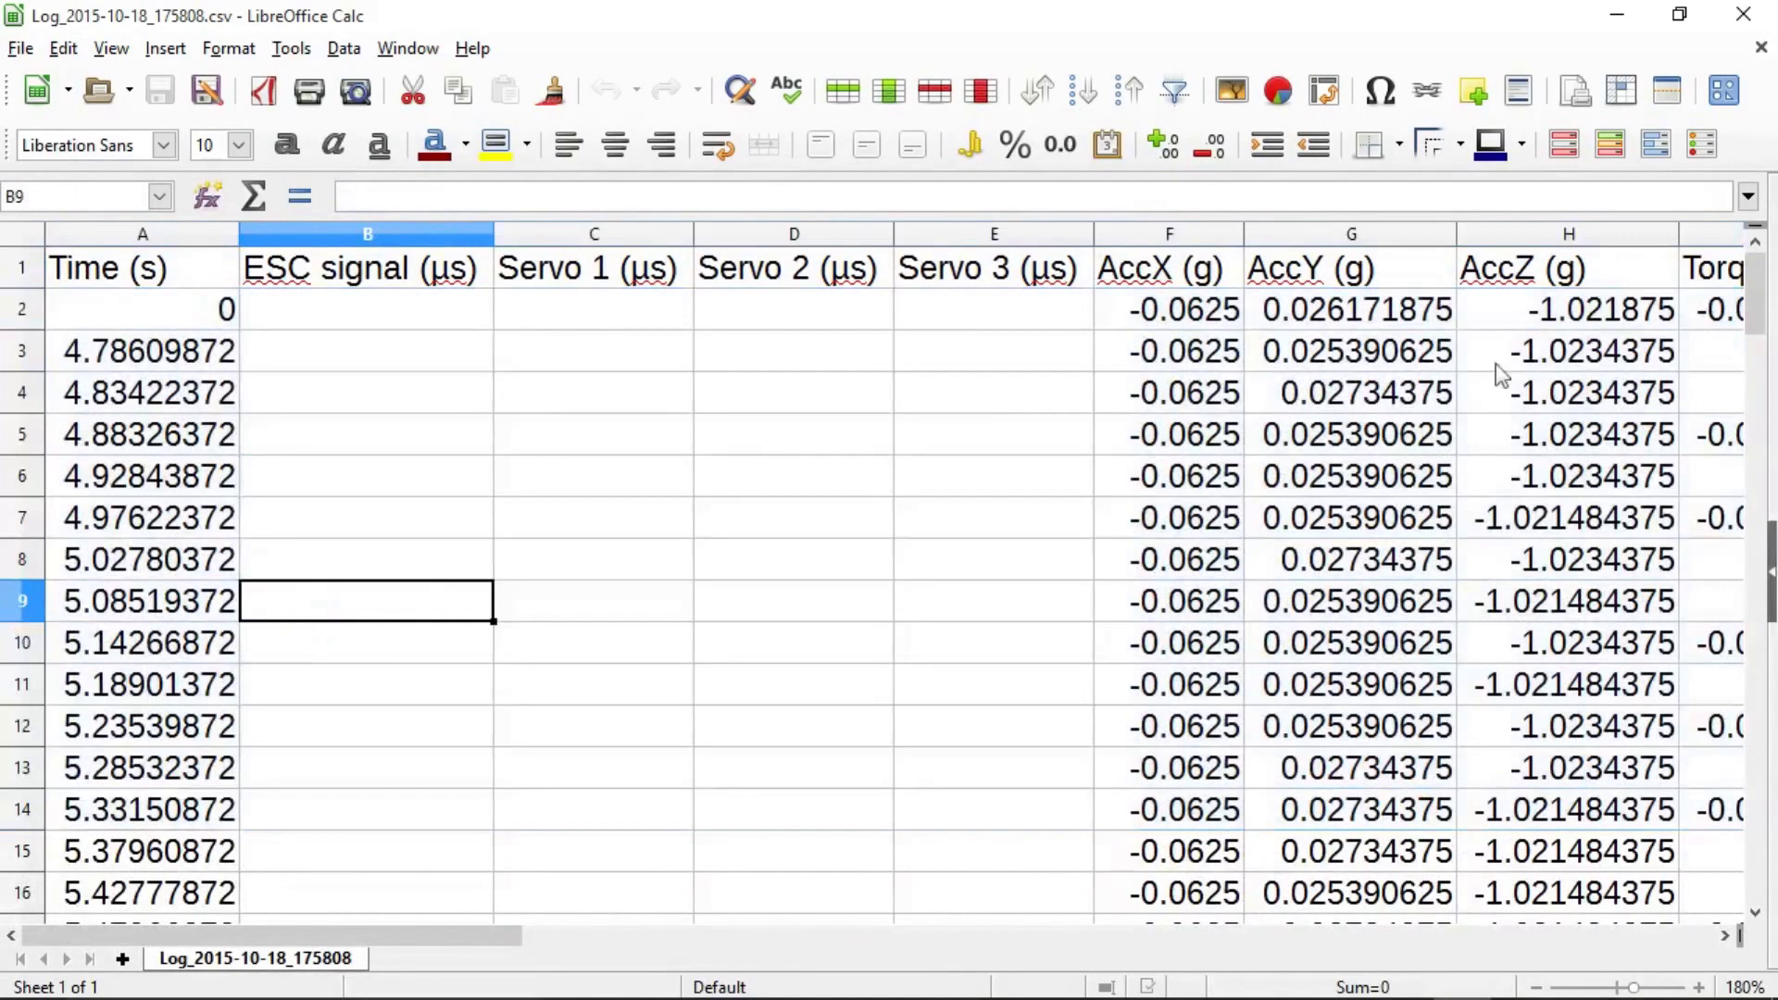
pyautogui.moveTo(1755, 292)
pyautogui.mouseDown()
pyautogui.moveTo(1753, 570)
pyautogui.moveTo(1756, 251)
pyautogui.mouseUp()
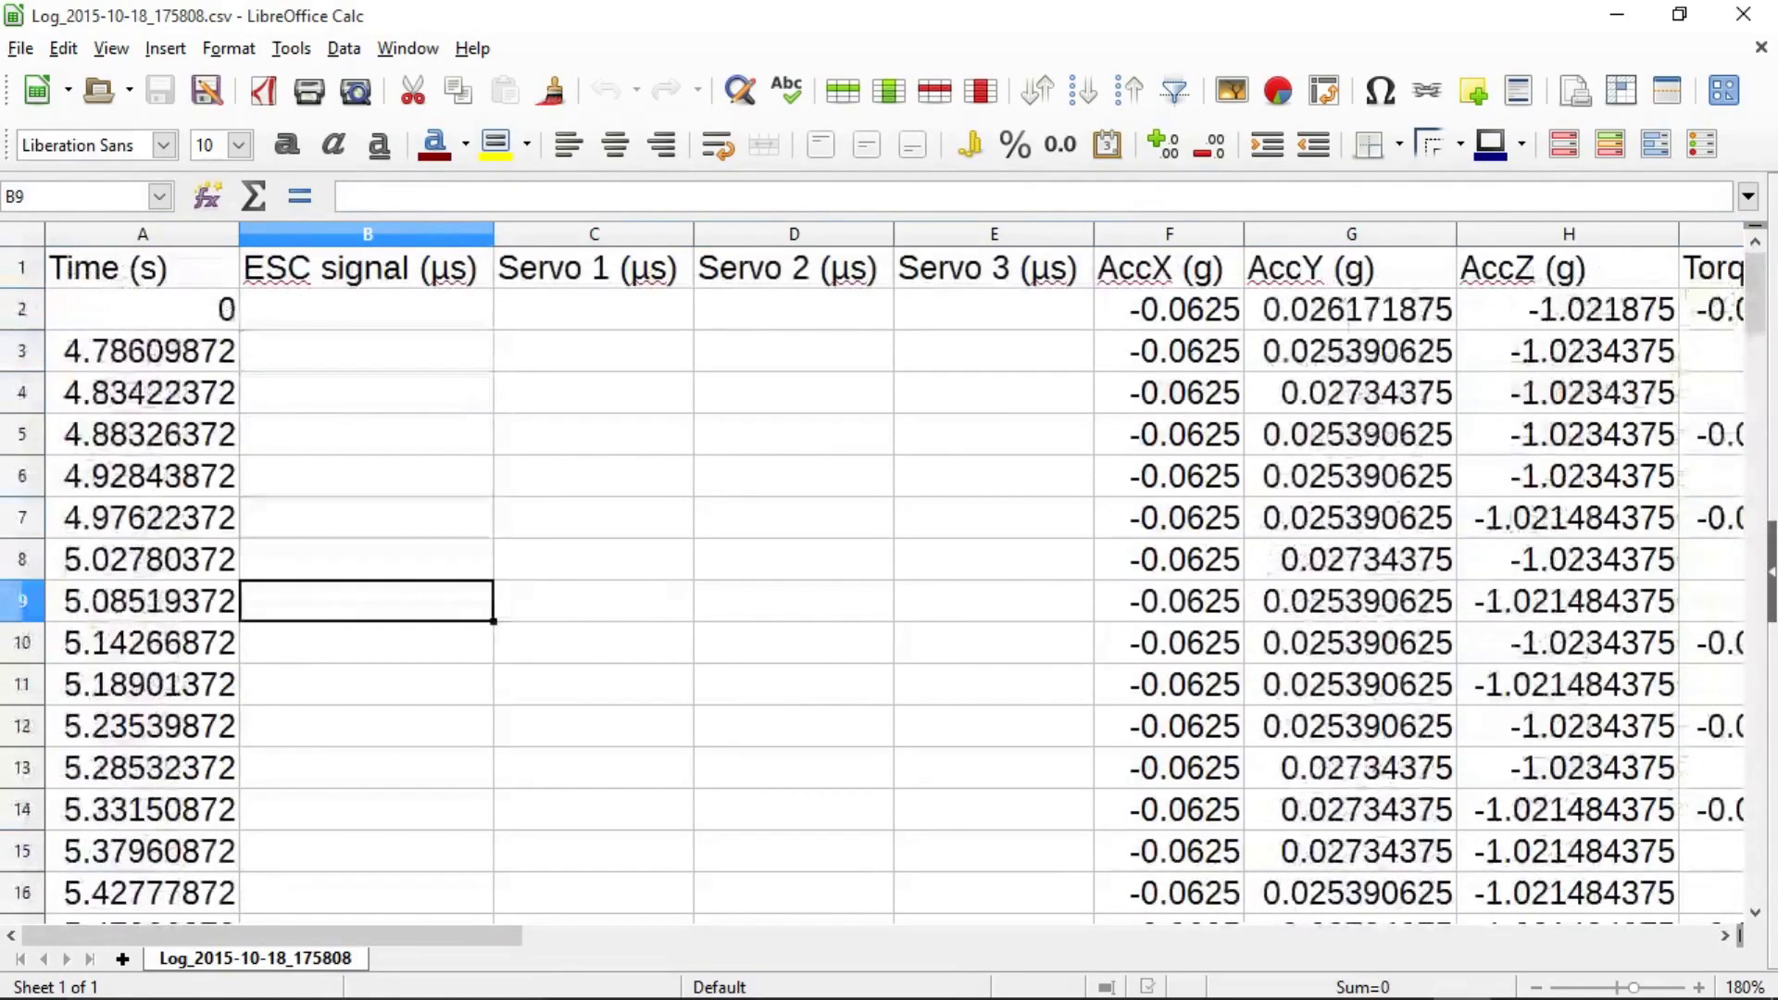
pyautogui.click(1743, 14)
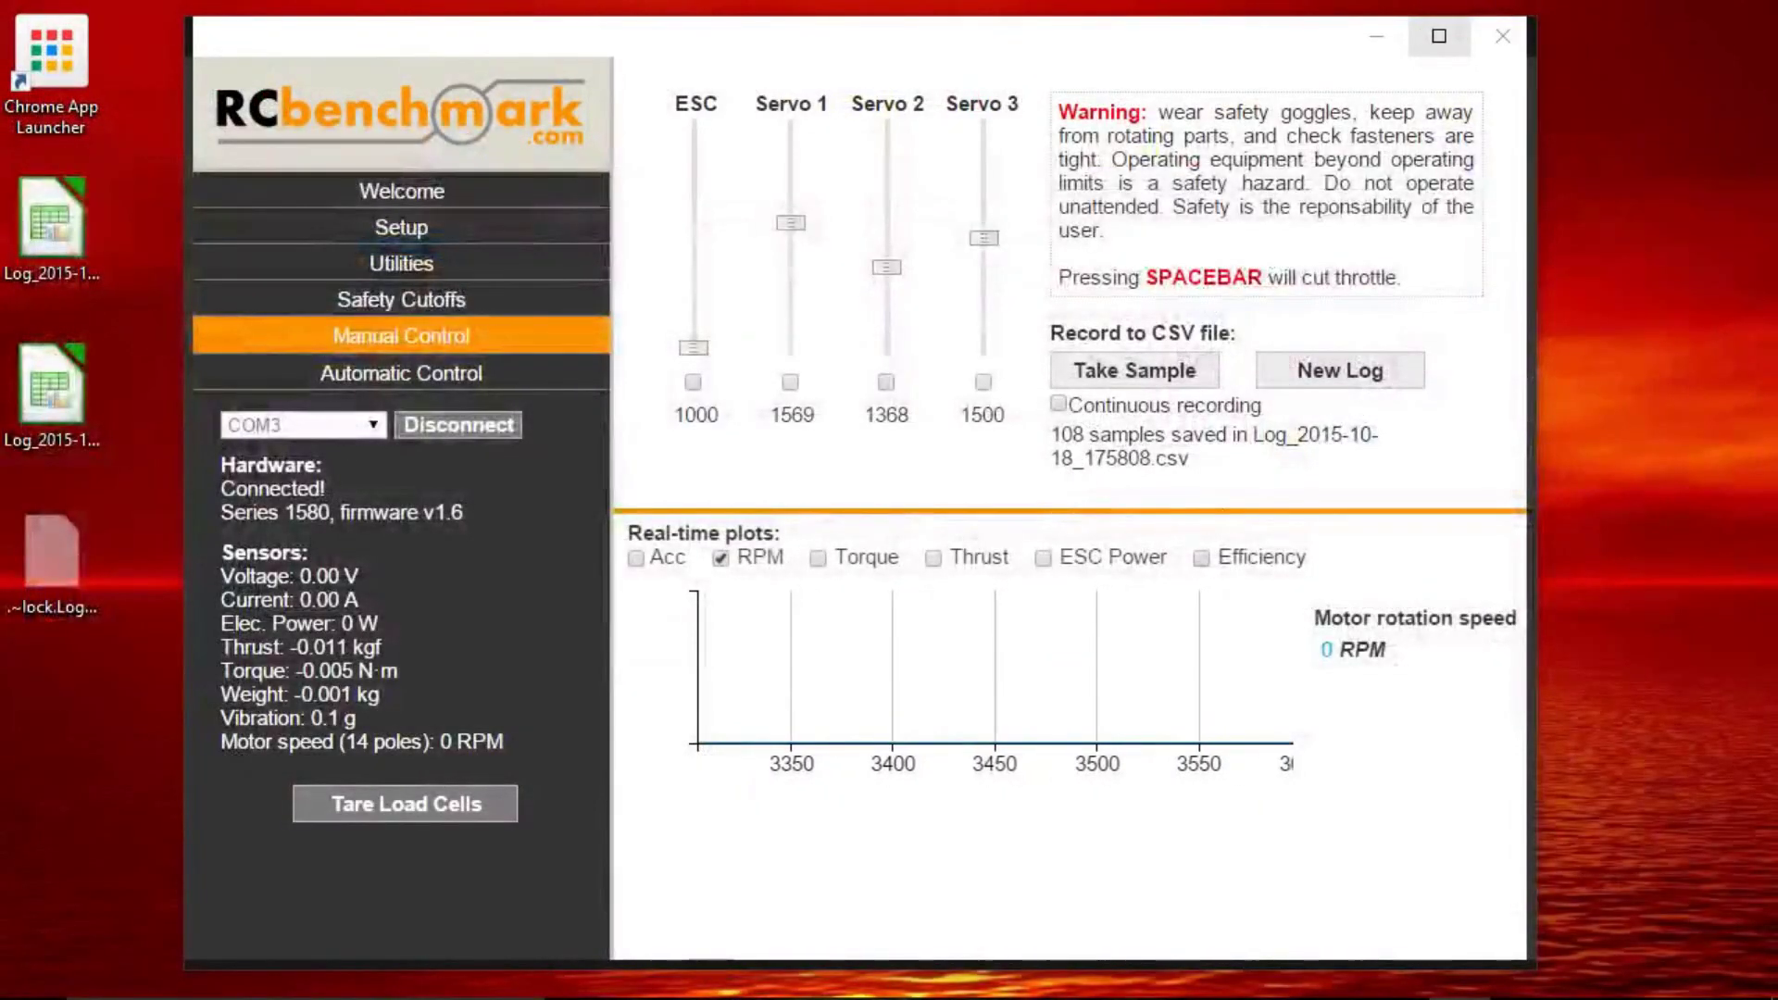